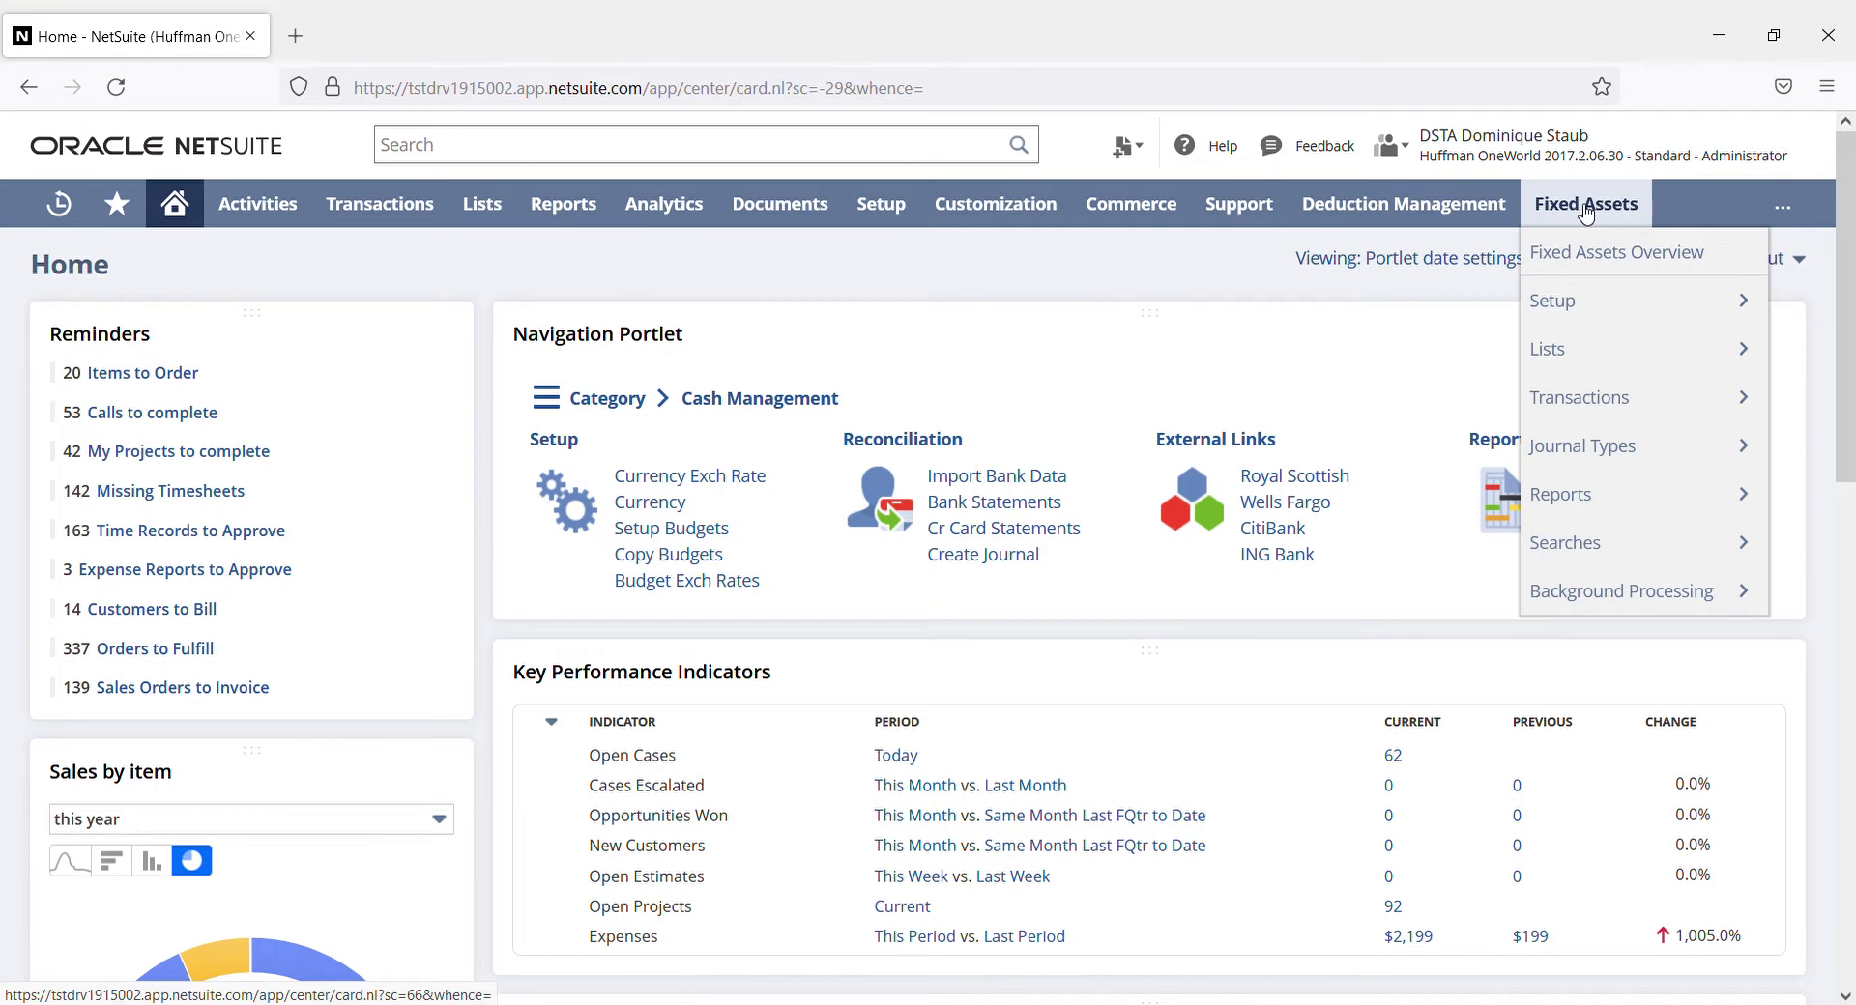
mouse_move(1572, 315)
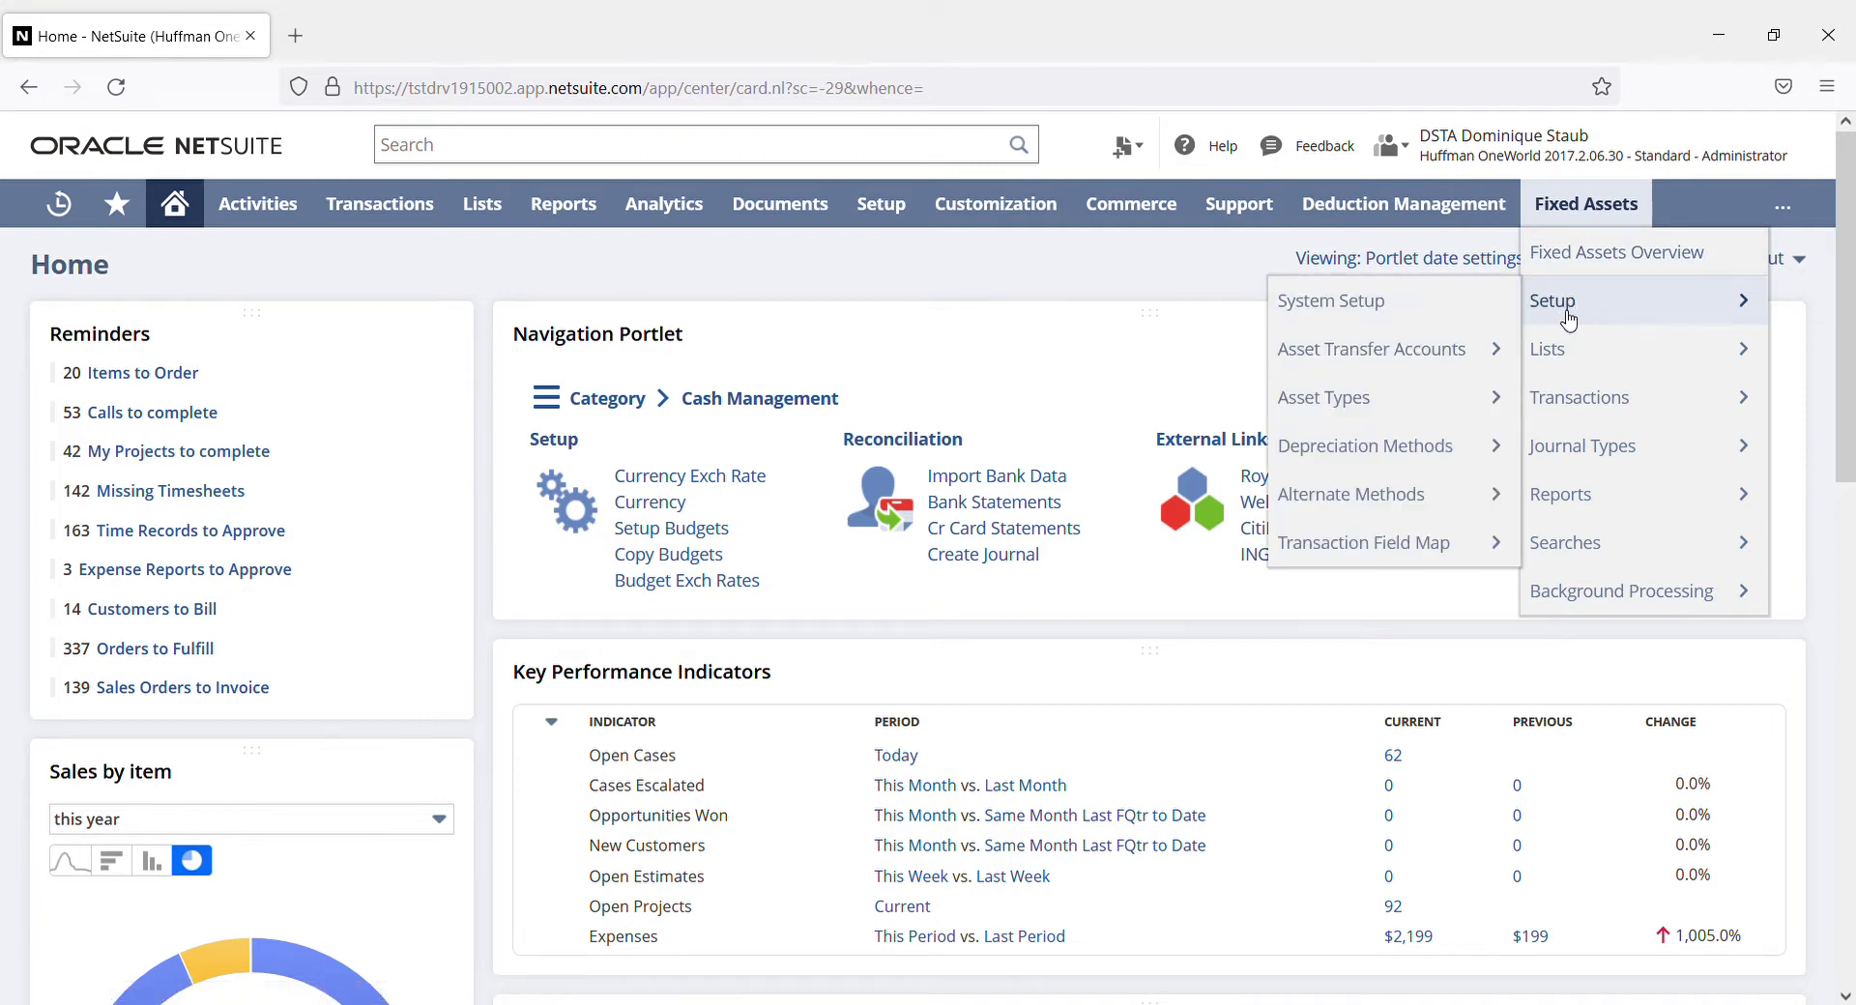
mouse_move(1380, 357)
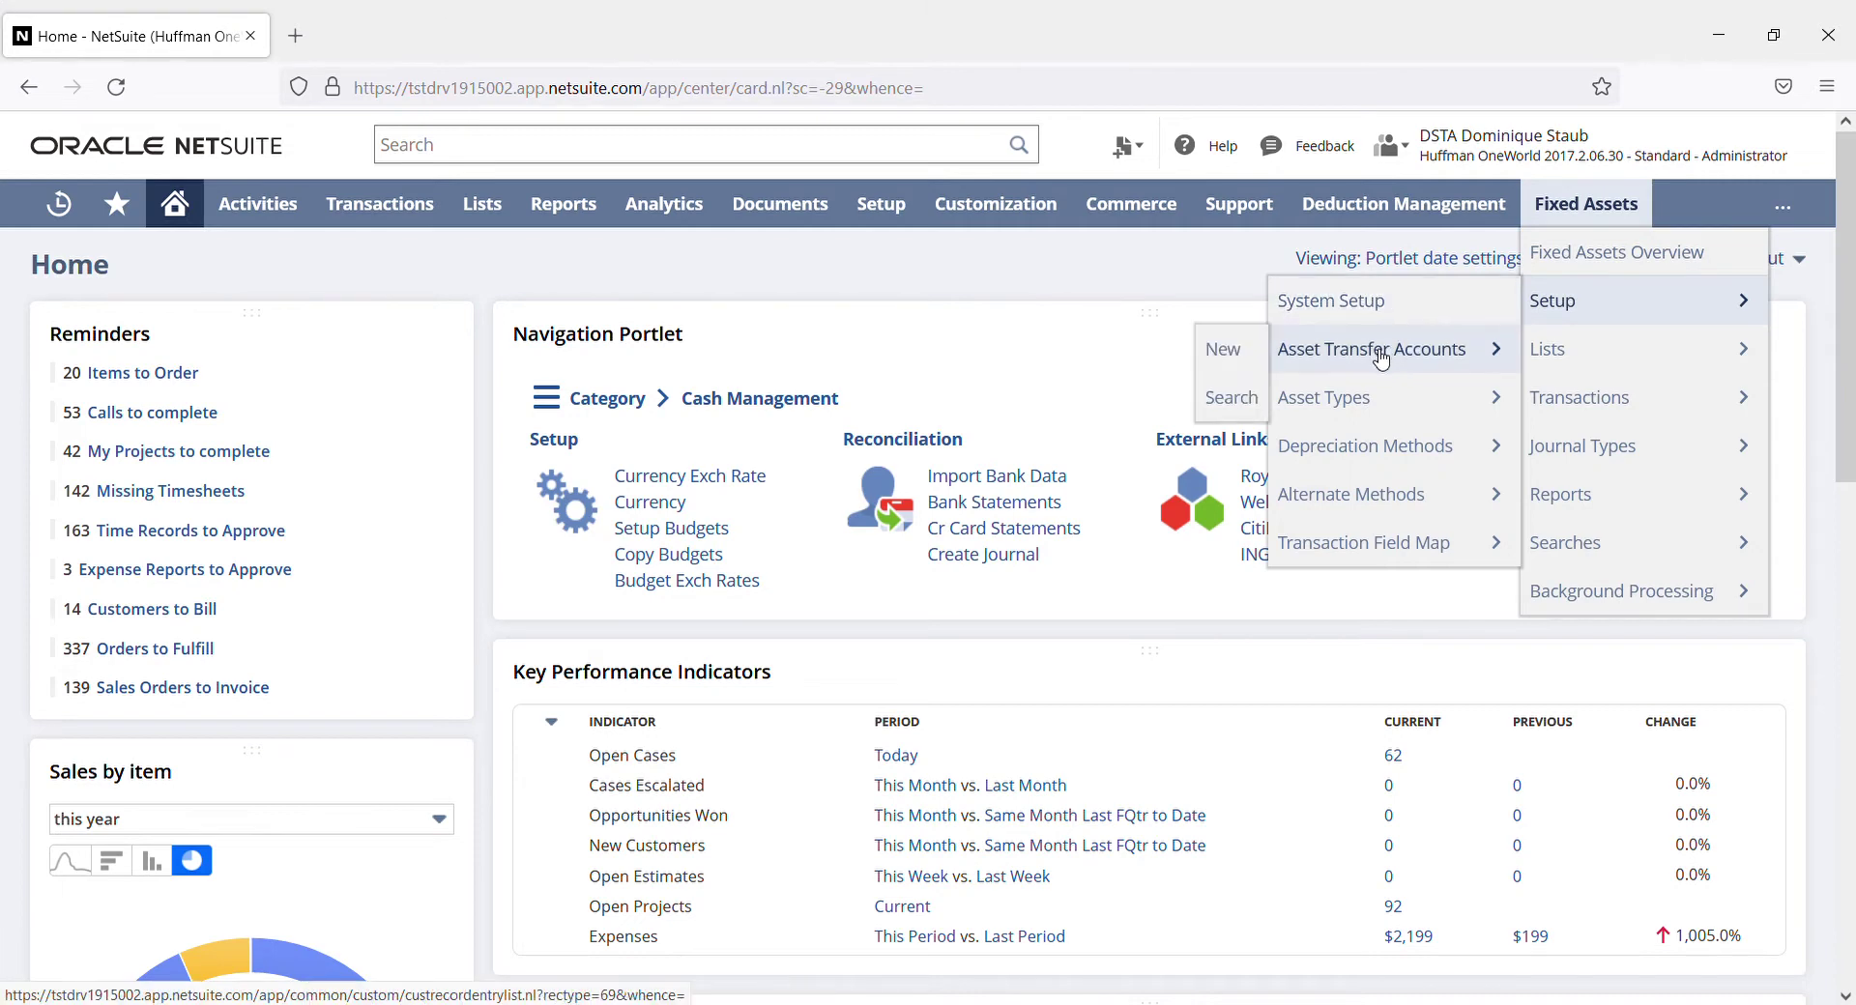
mouse_move(1362, 406)
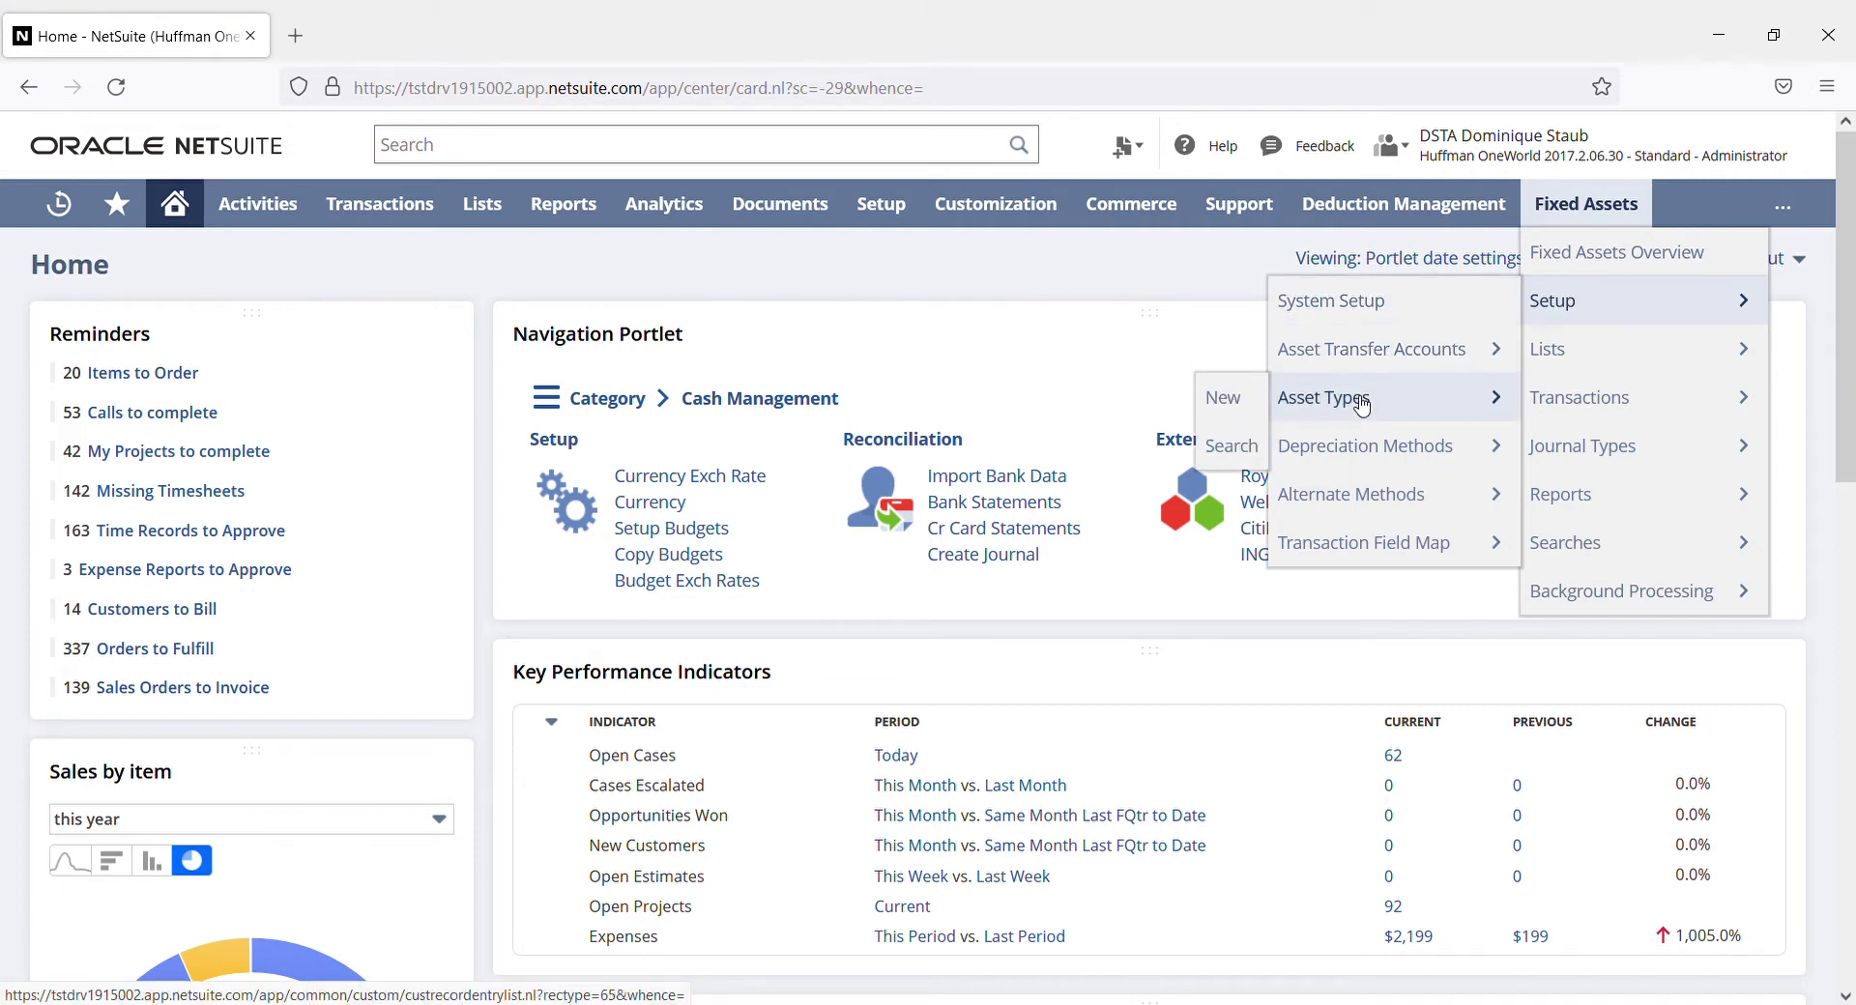
mouse_move(1376, 451)
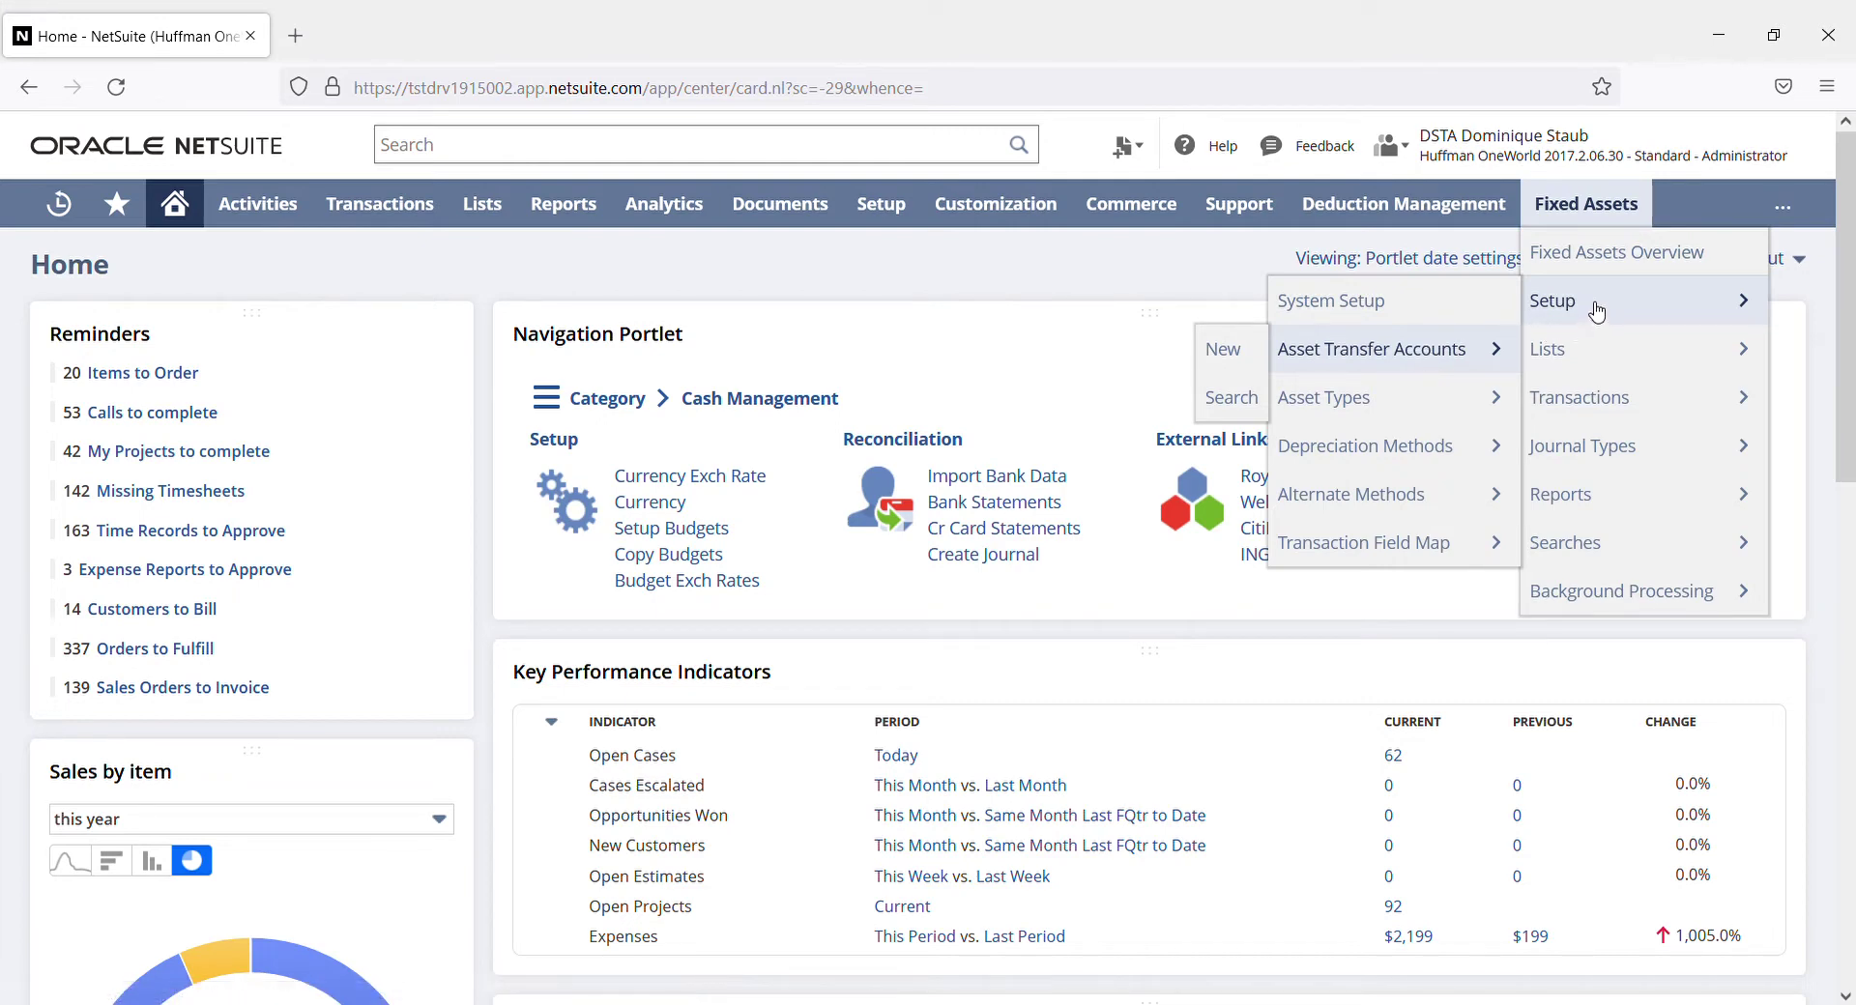
mouse_move(1588, 370)
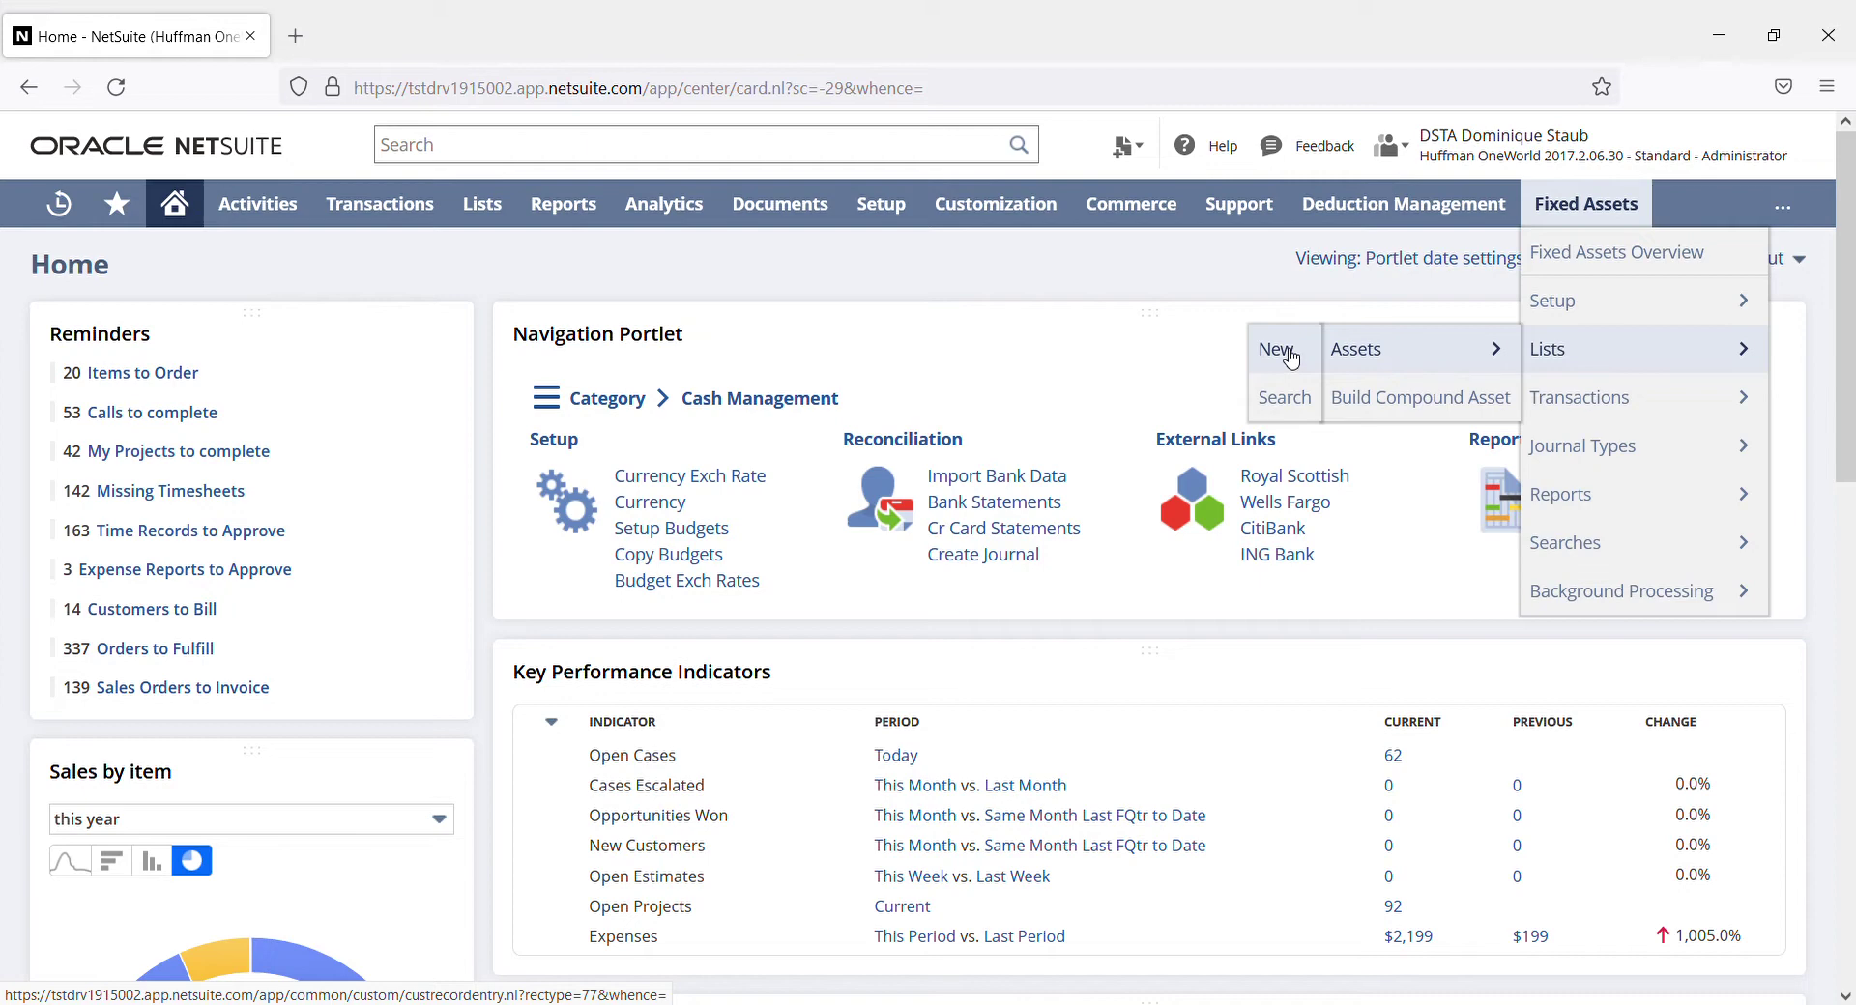
mouse_move(878, 210)
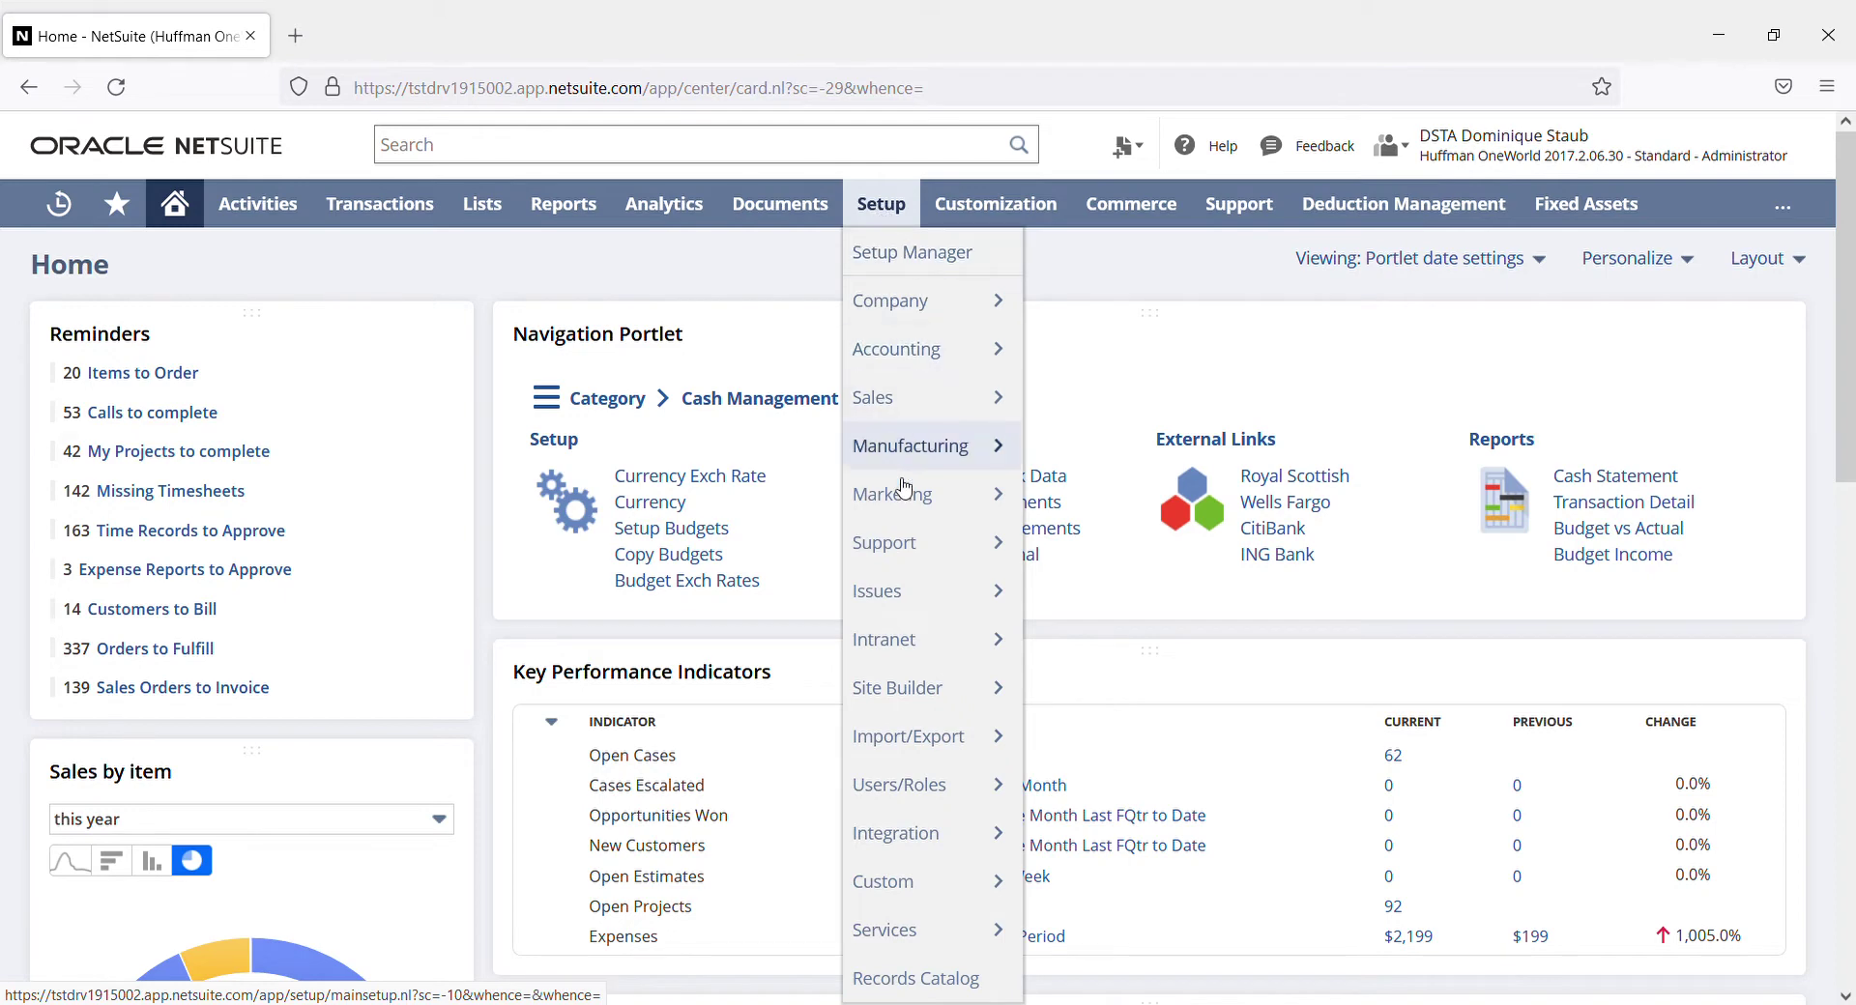
mouse_move(913, 740)
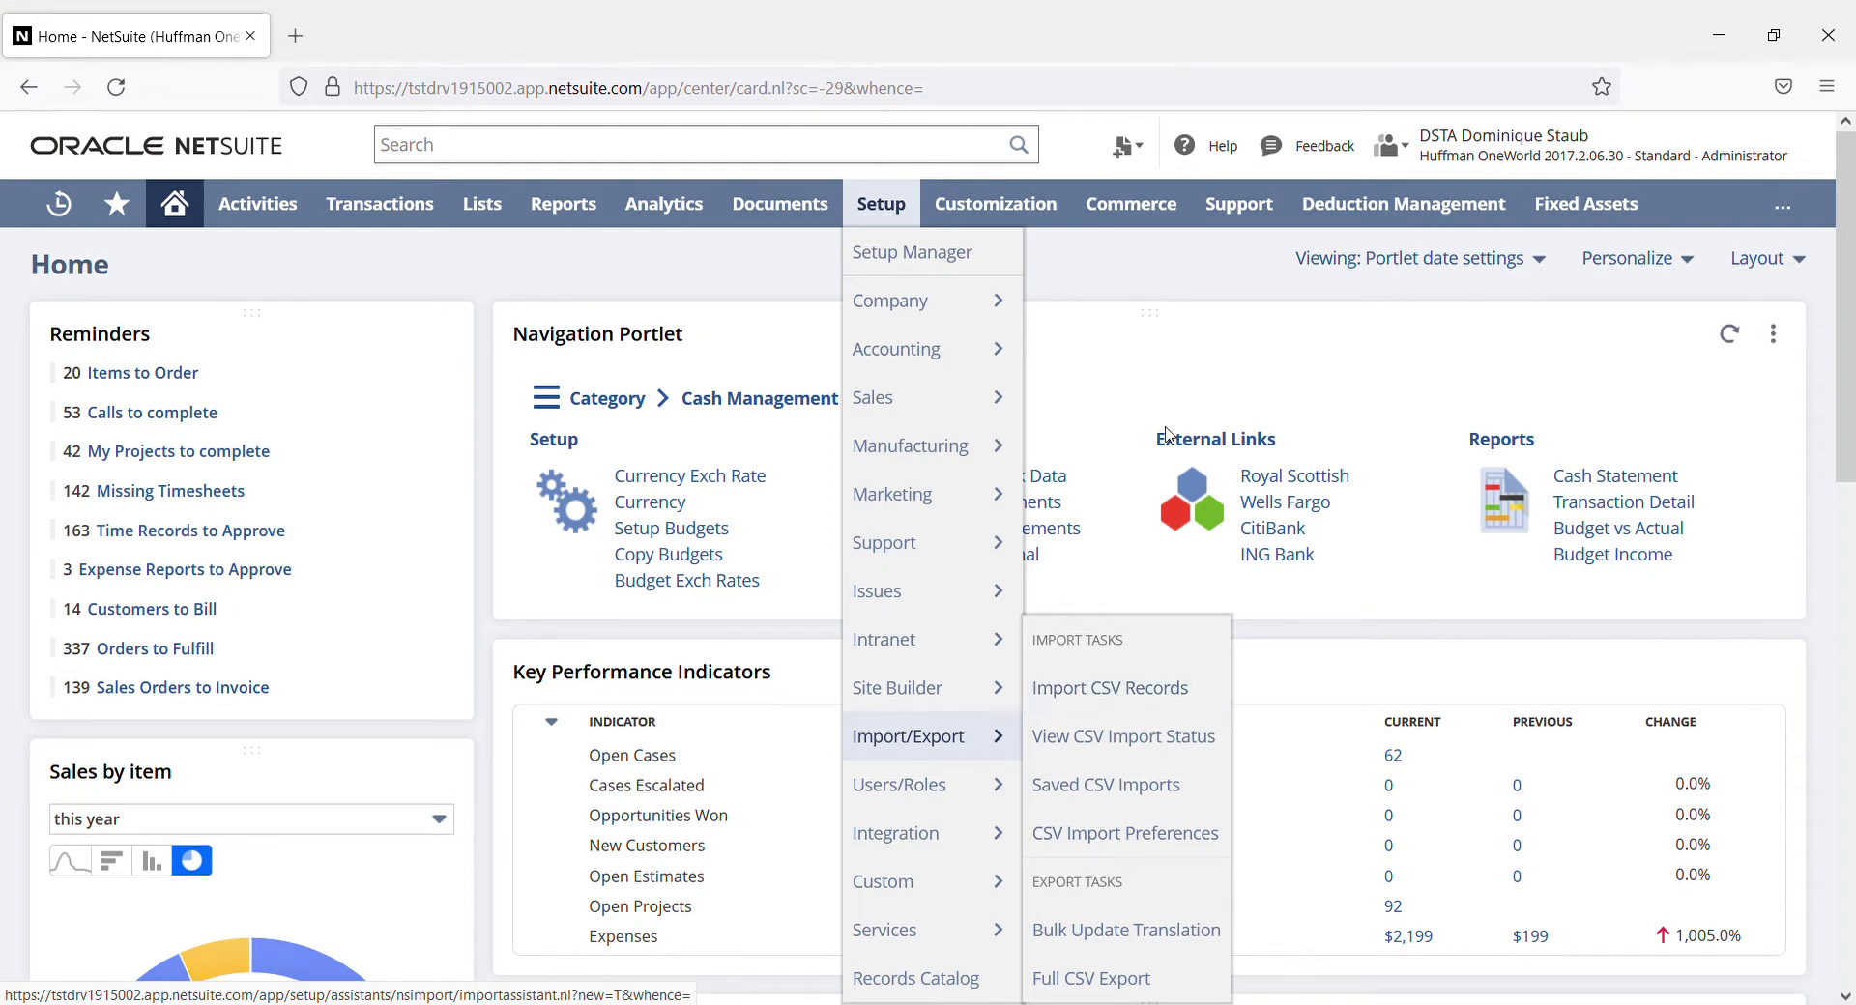
mouse_move(1231, 234)
mouse_move(1171, 236)
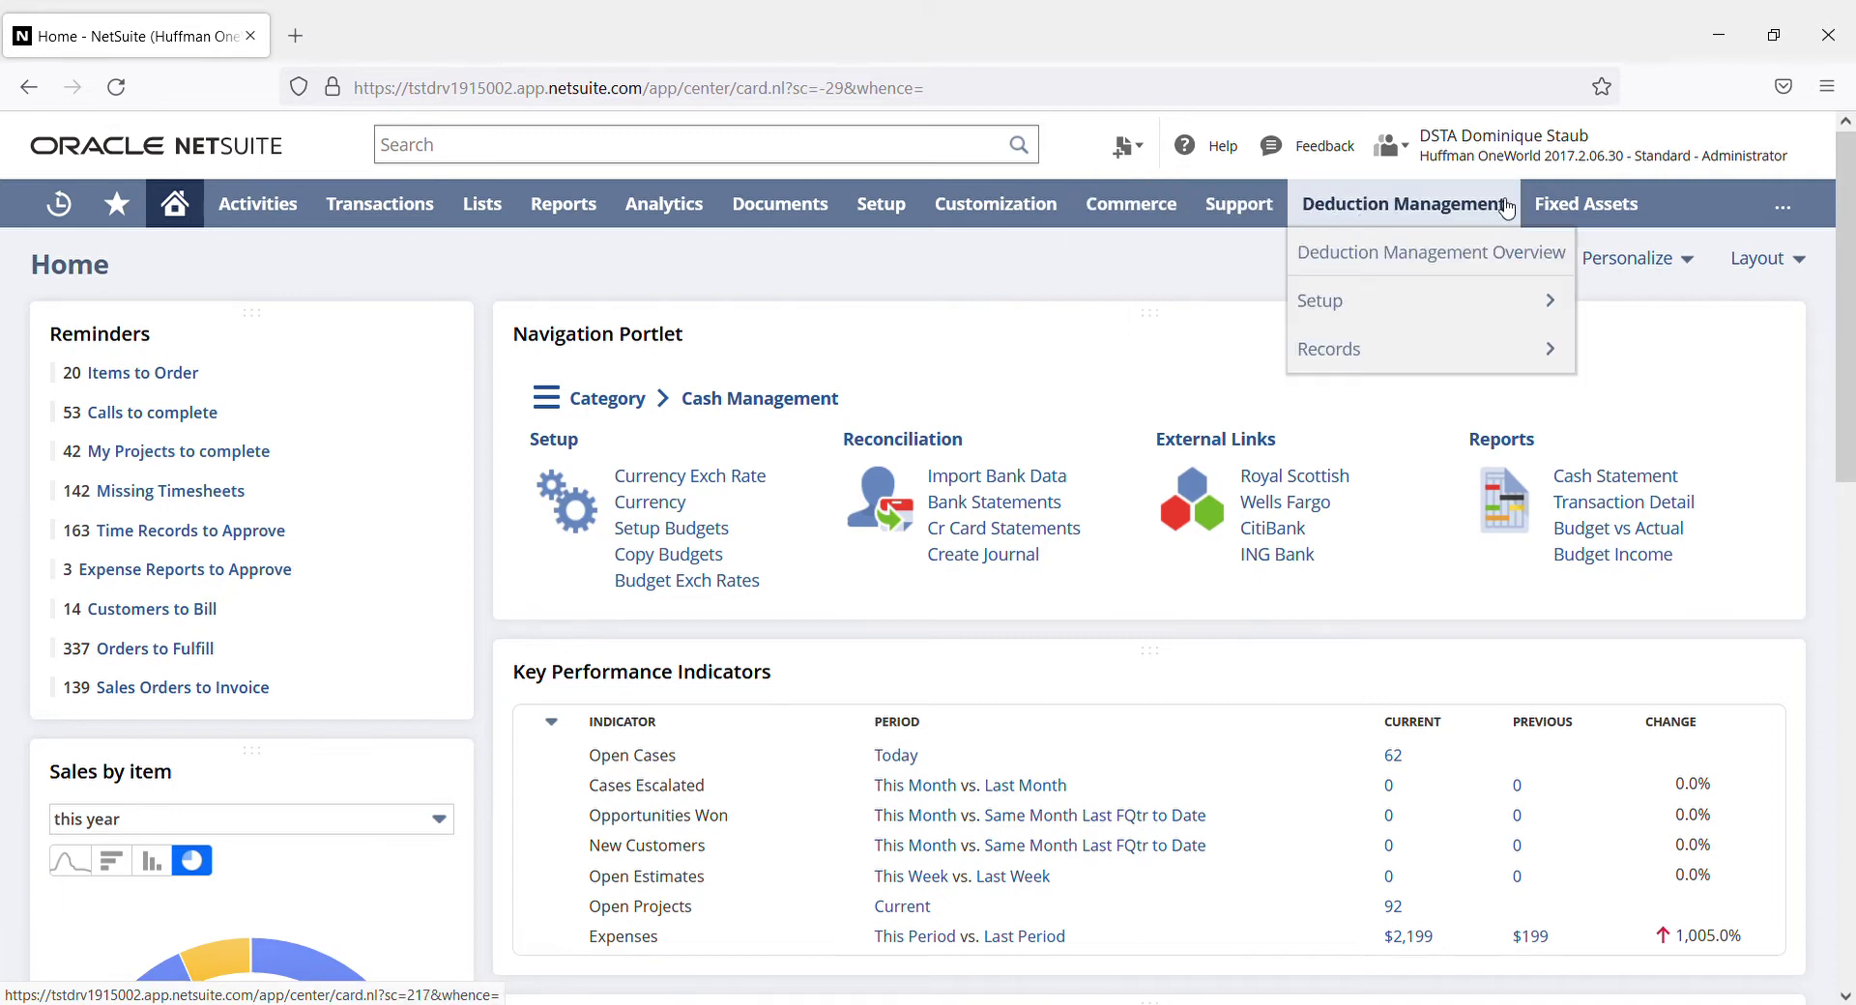
mouse_move(1573, 211)
mouse_move(1588, 406)
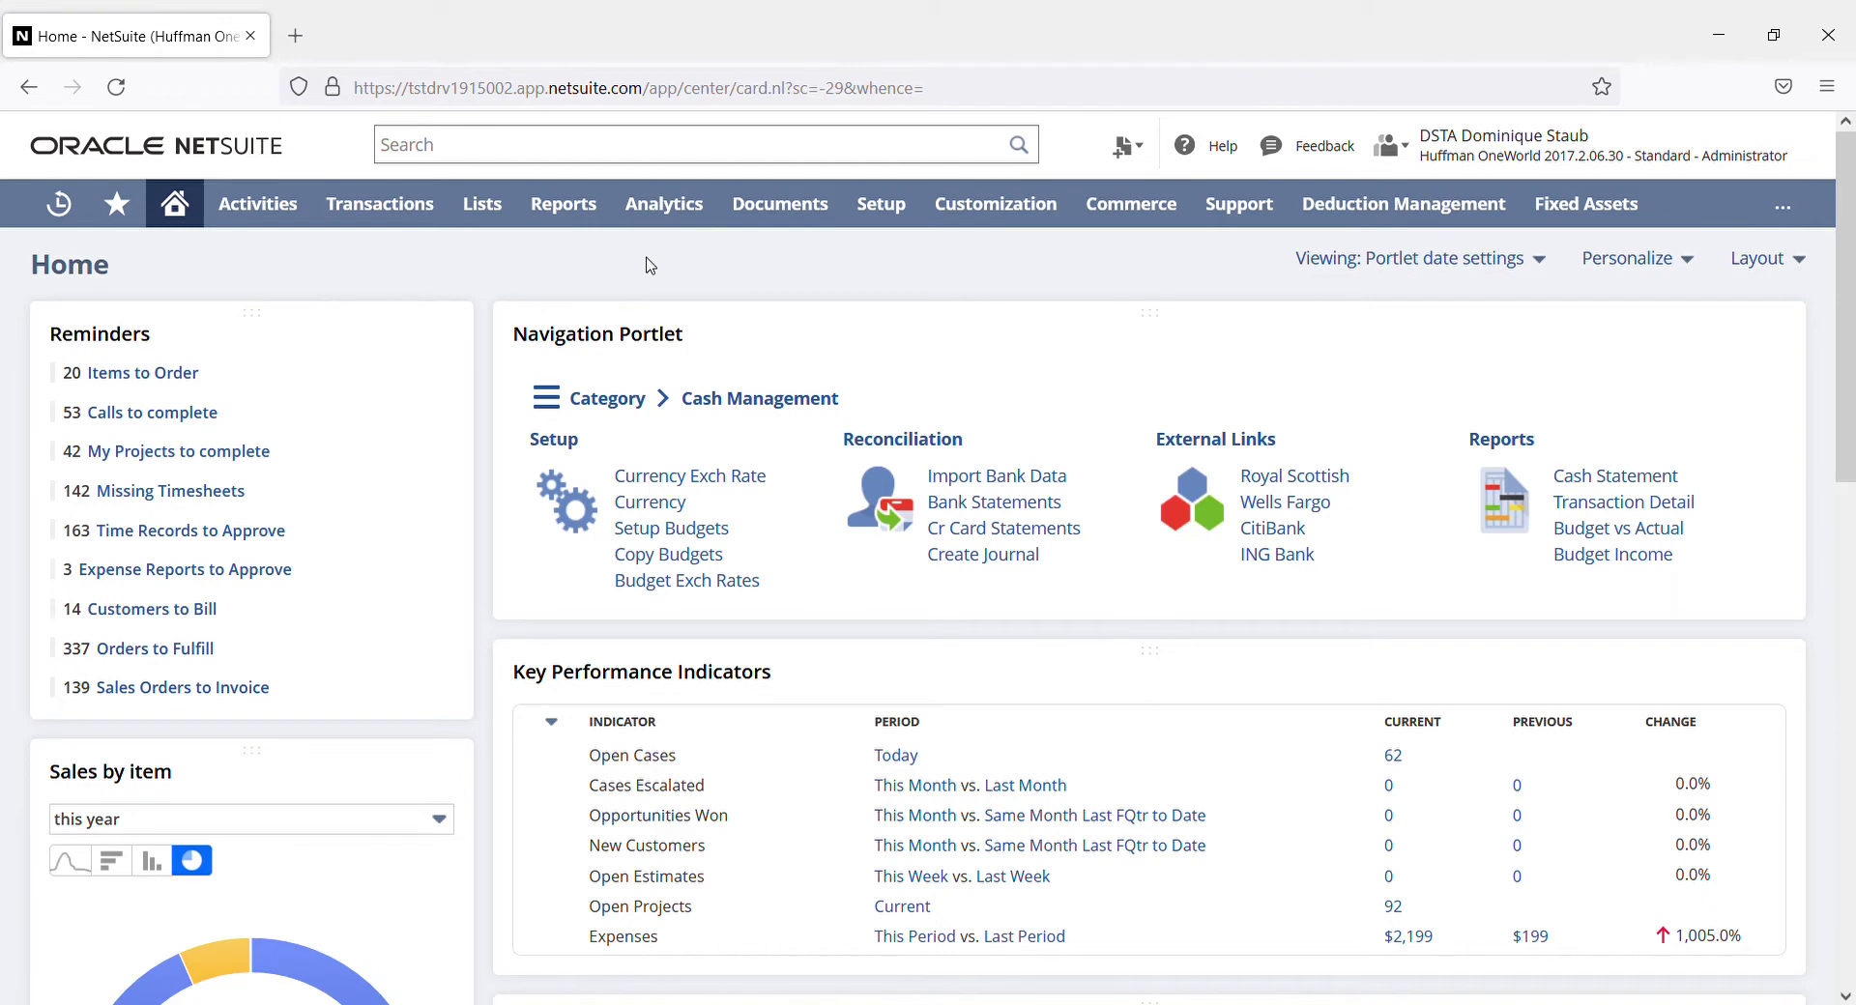
Step: Start a new journal entry and set its subsidiary to Huffman Inc
mouse_move(425, 215)
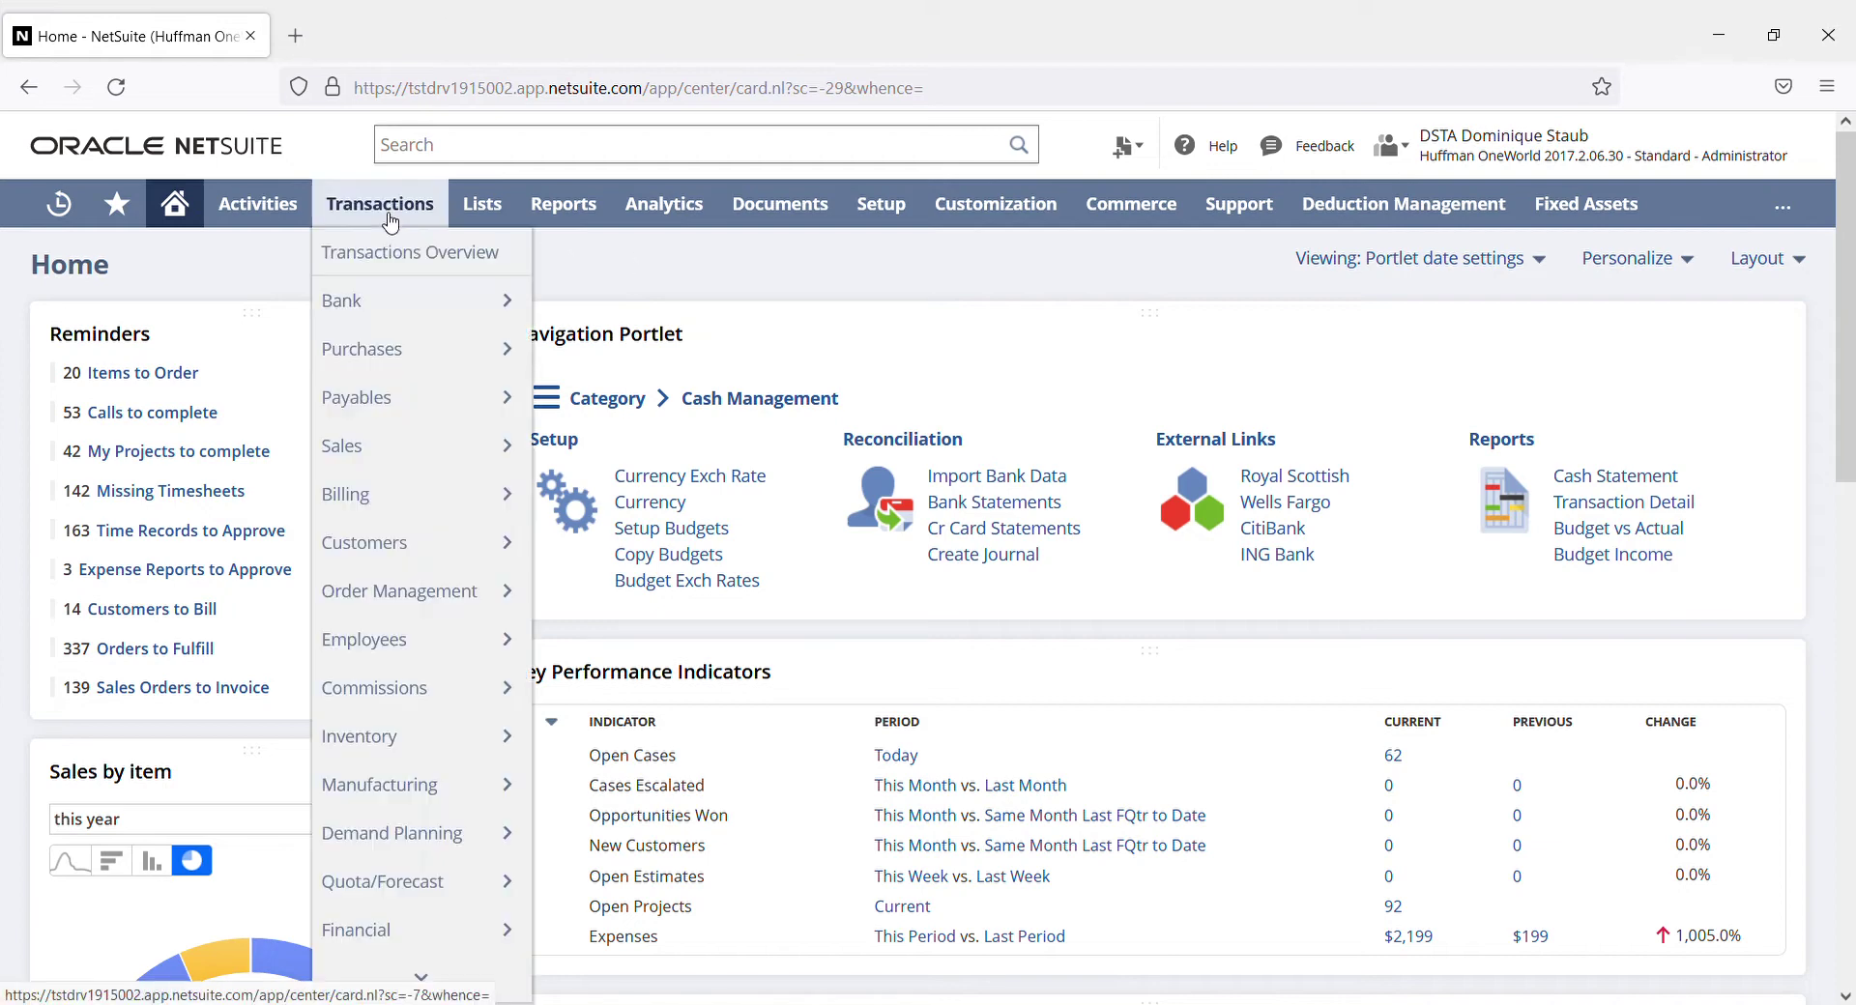
mouse_move(415, 928)
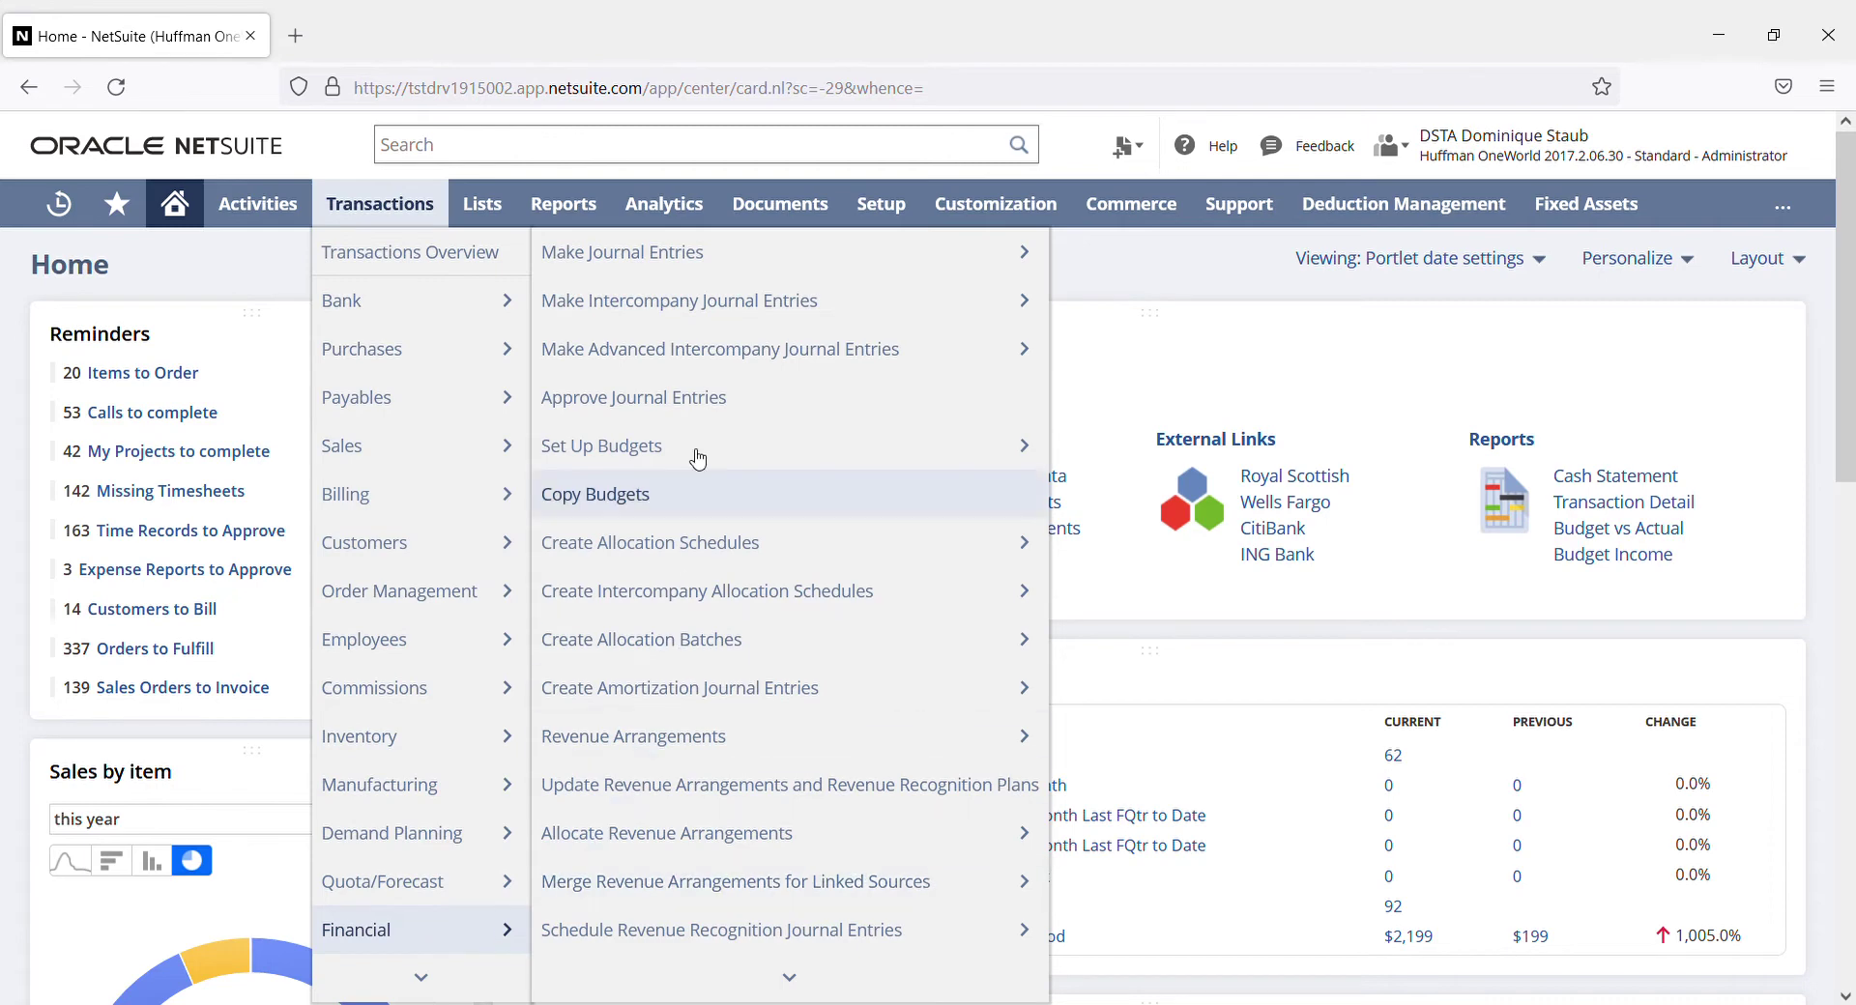
click(696, 265)
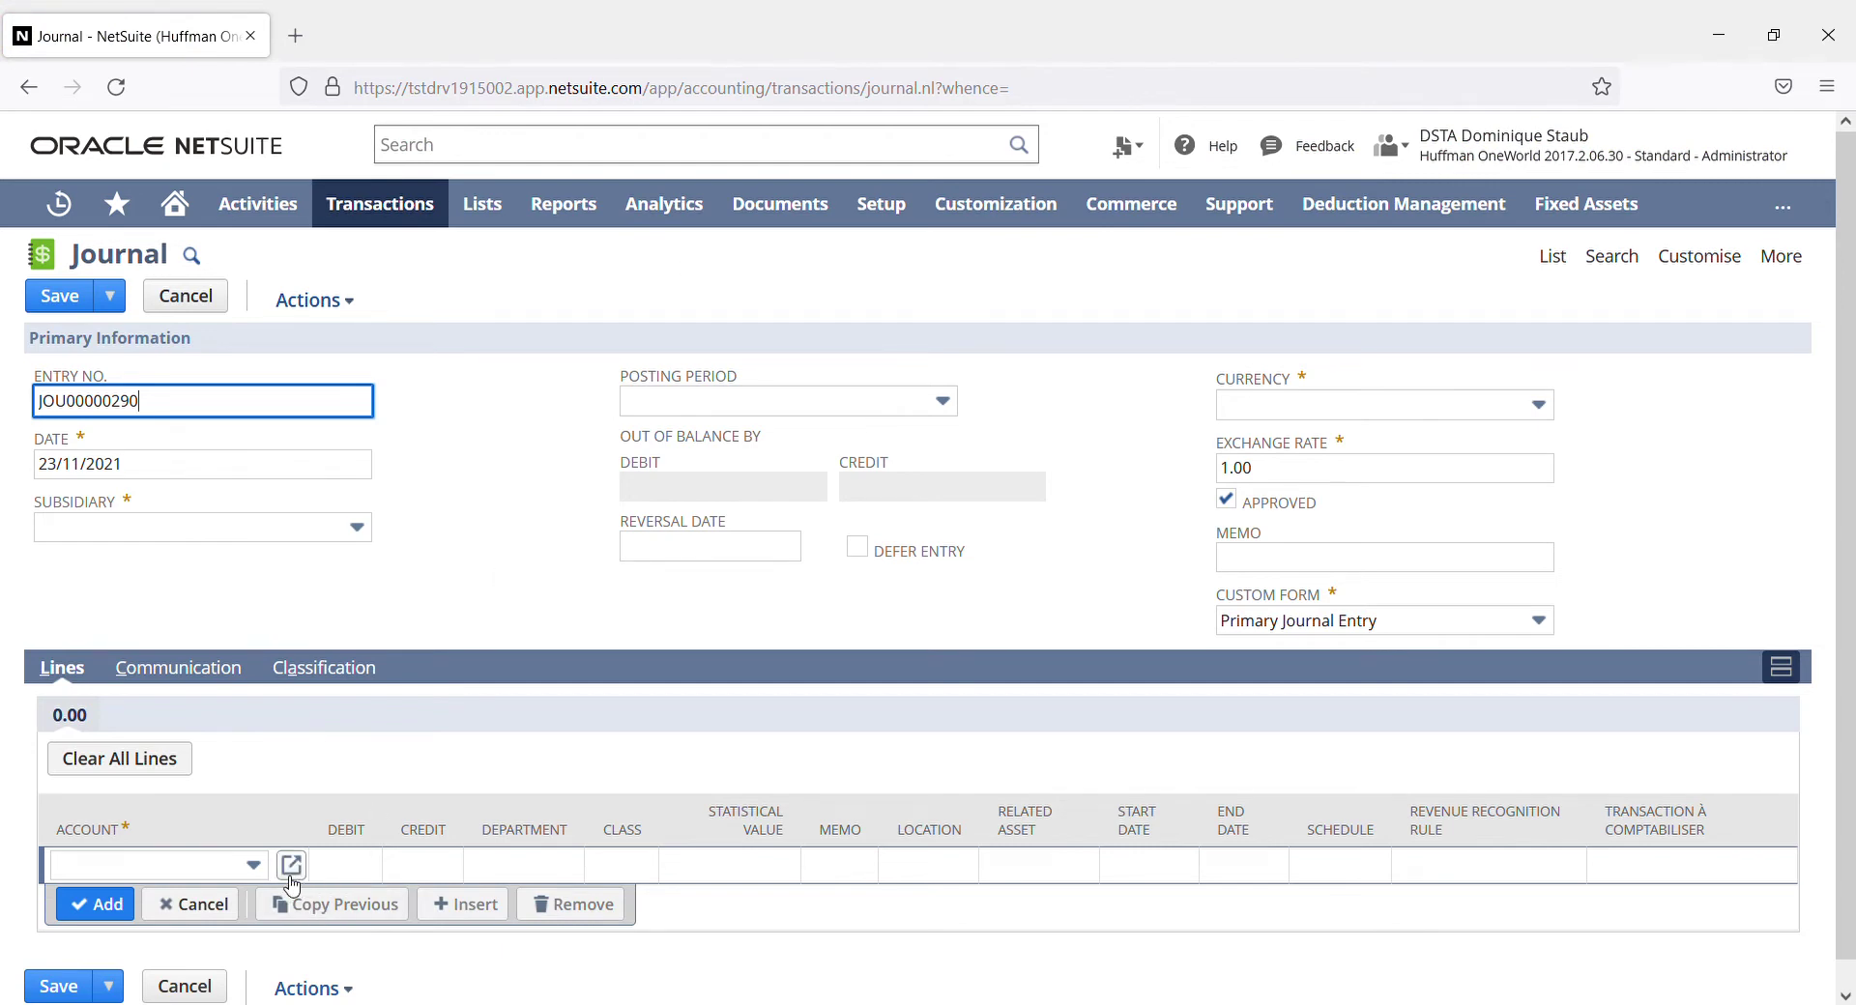
click(254, 867)
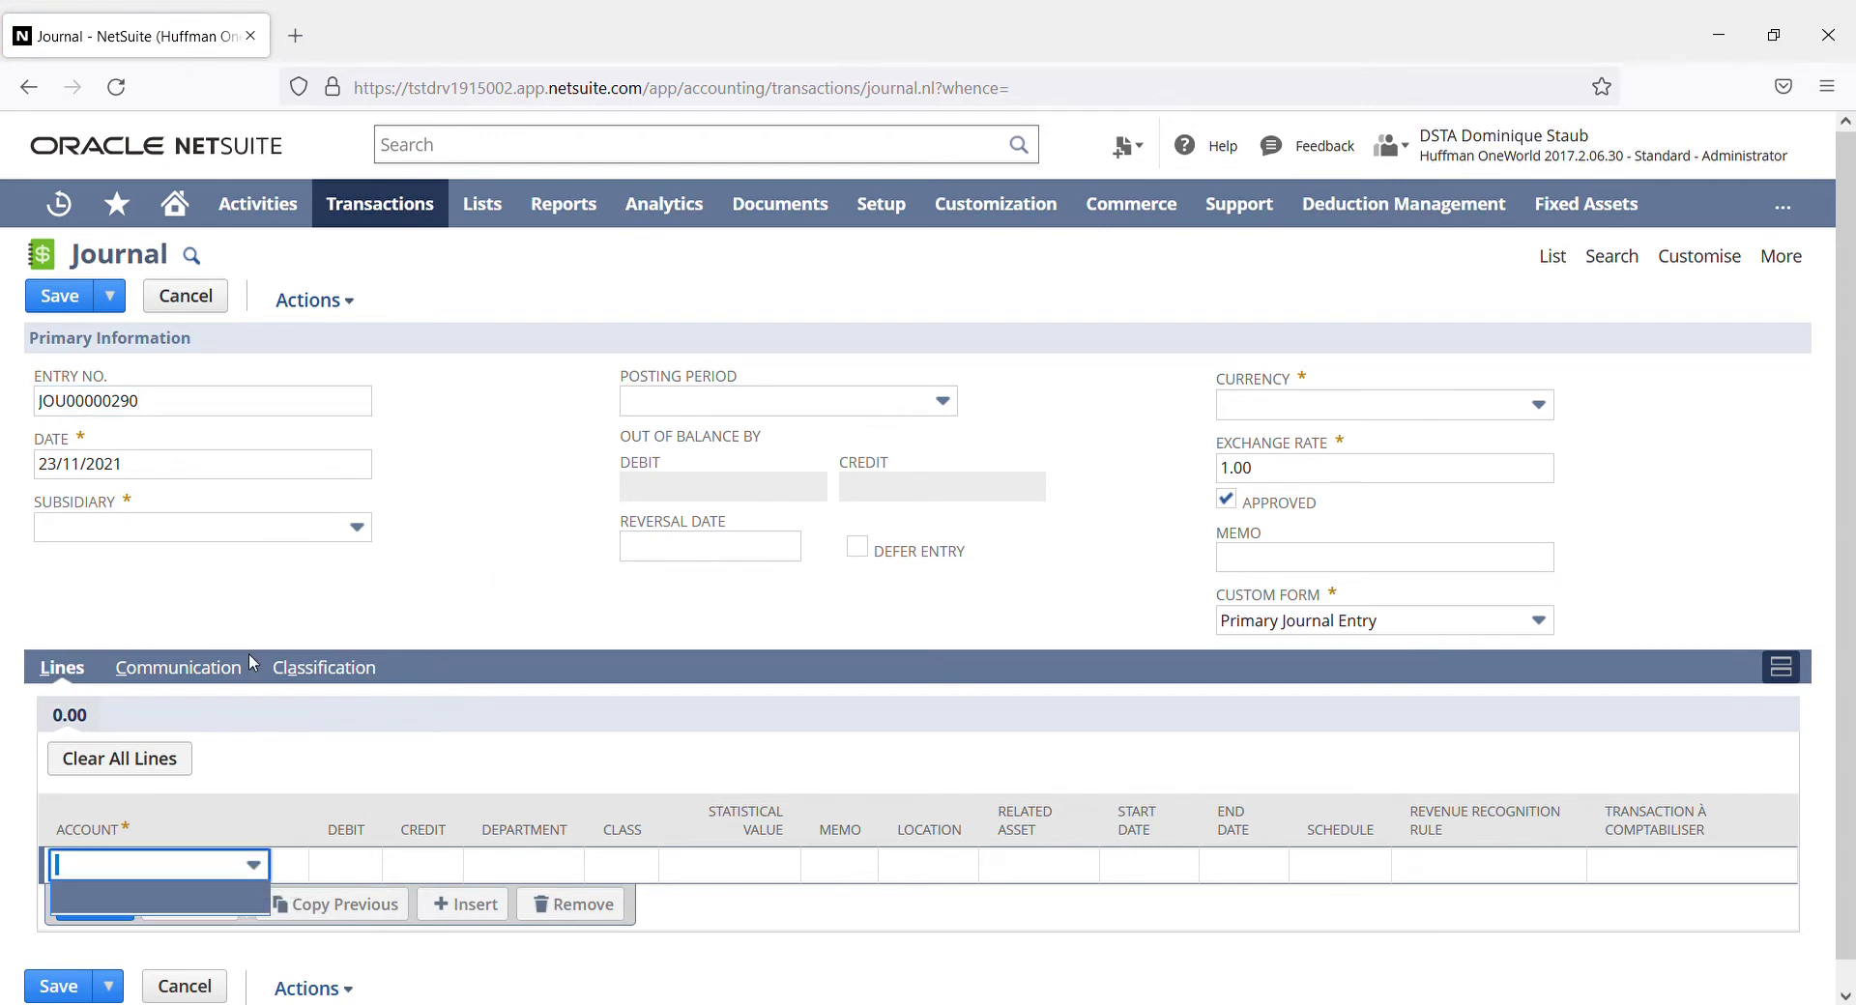
click(263, 530)
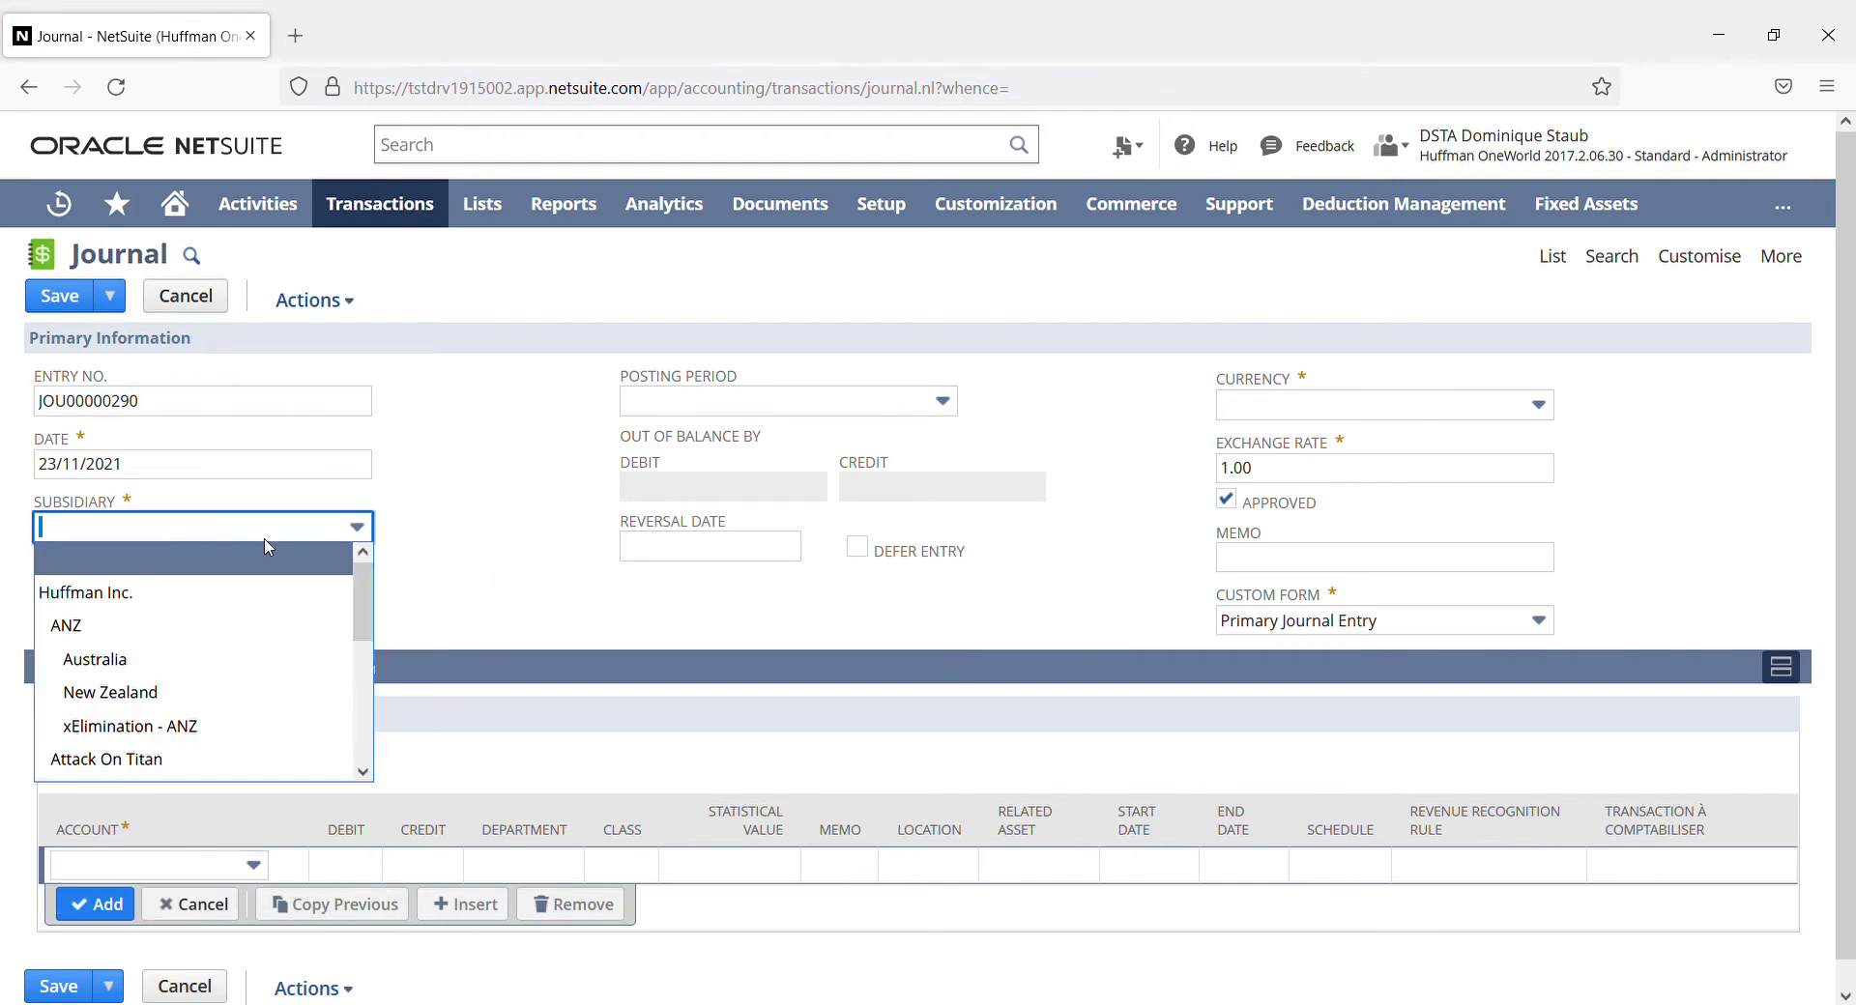
click(252, 591)
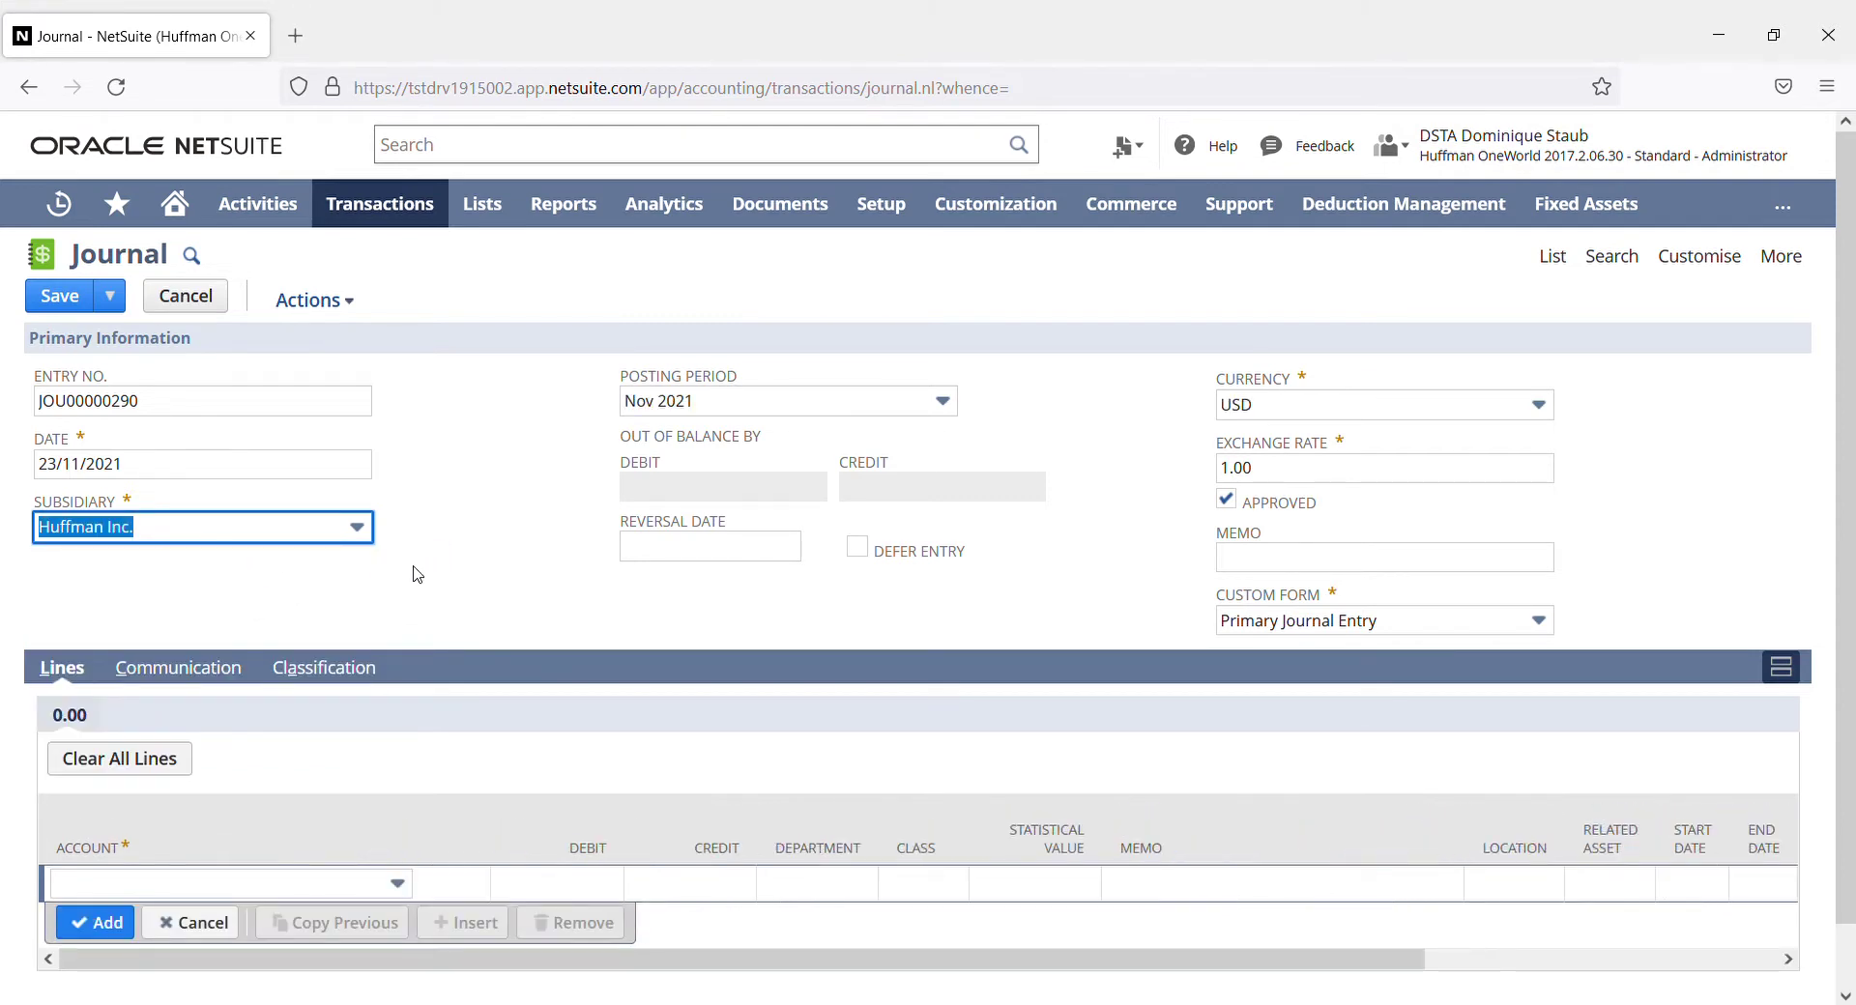
Step: On the first journal line, choose account 1515 Property, Plant & Equipment : Building and enter a debit of 500,000
click(343, 884)
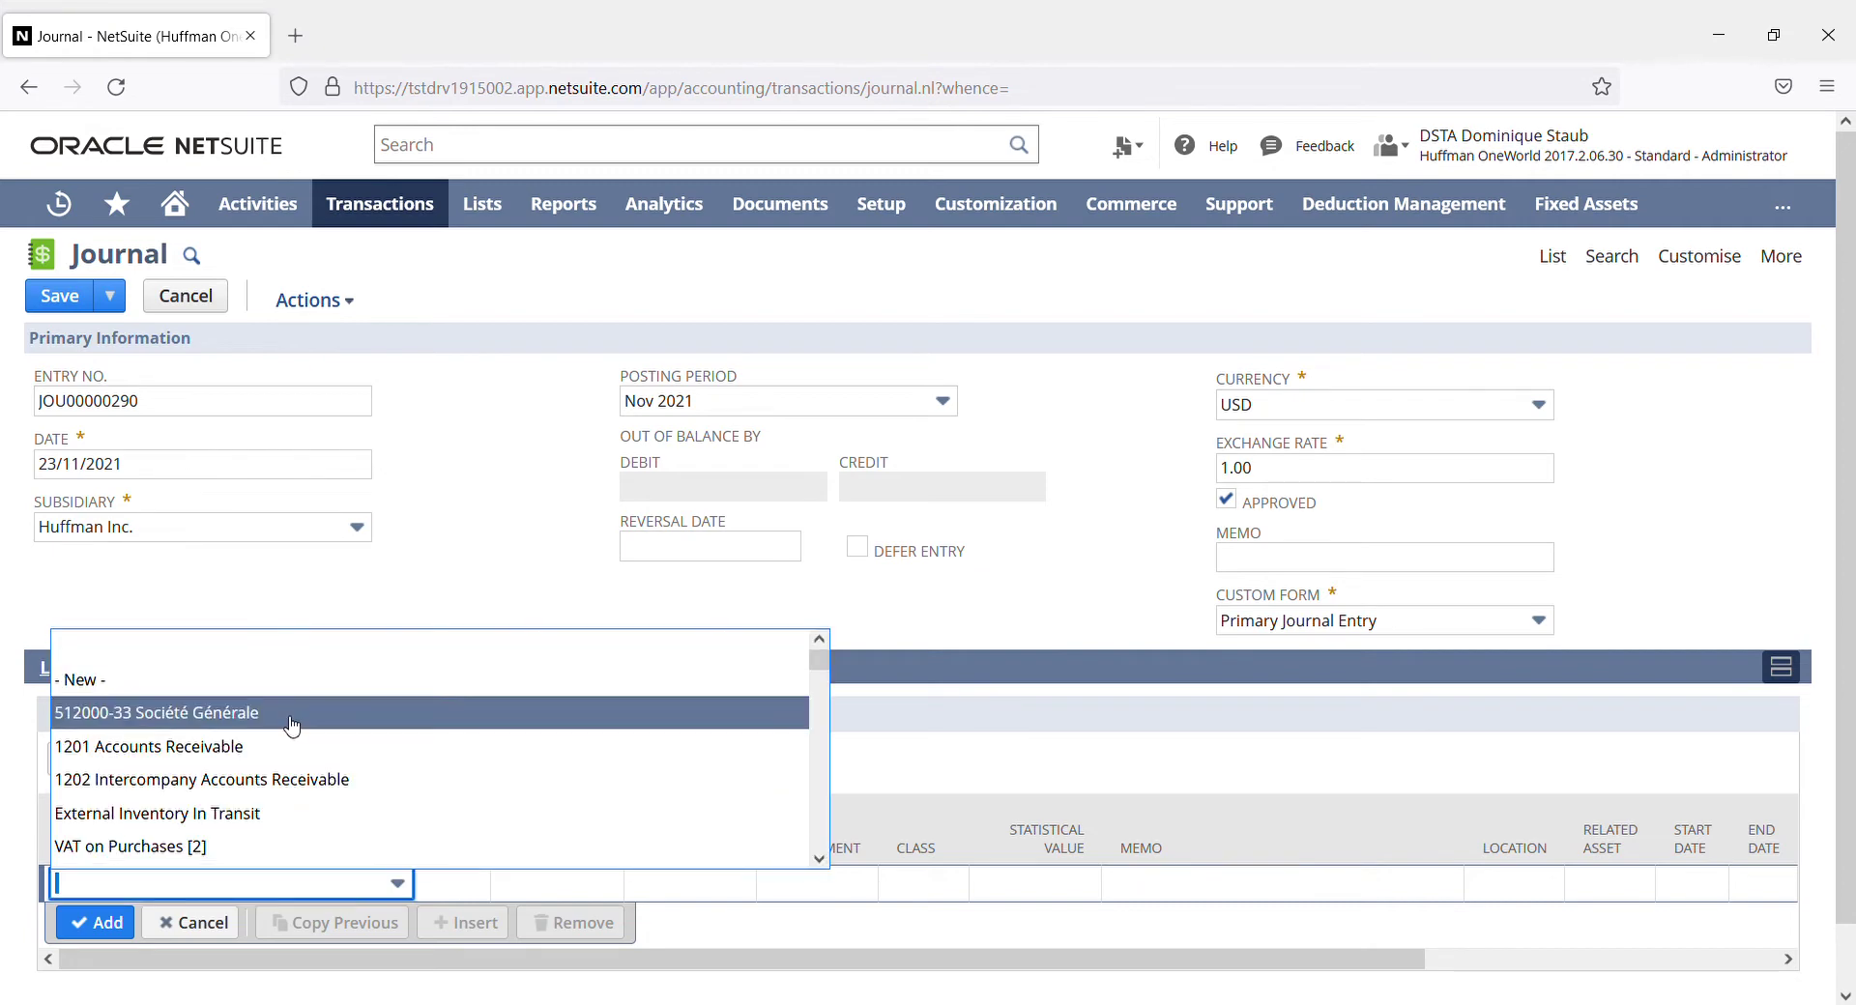
scroll(293, 725, down, 5)
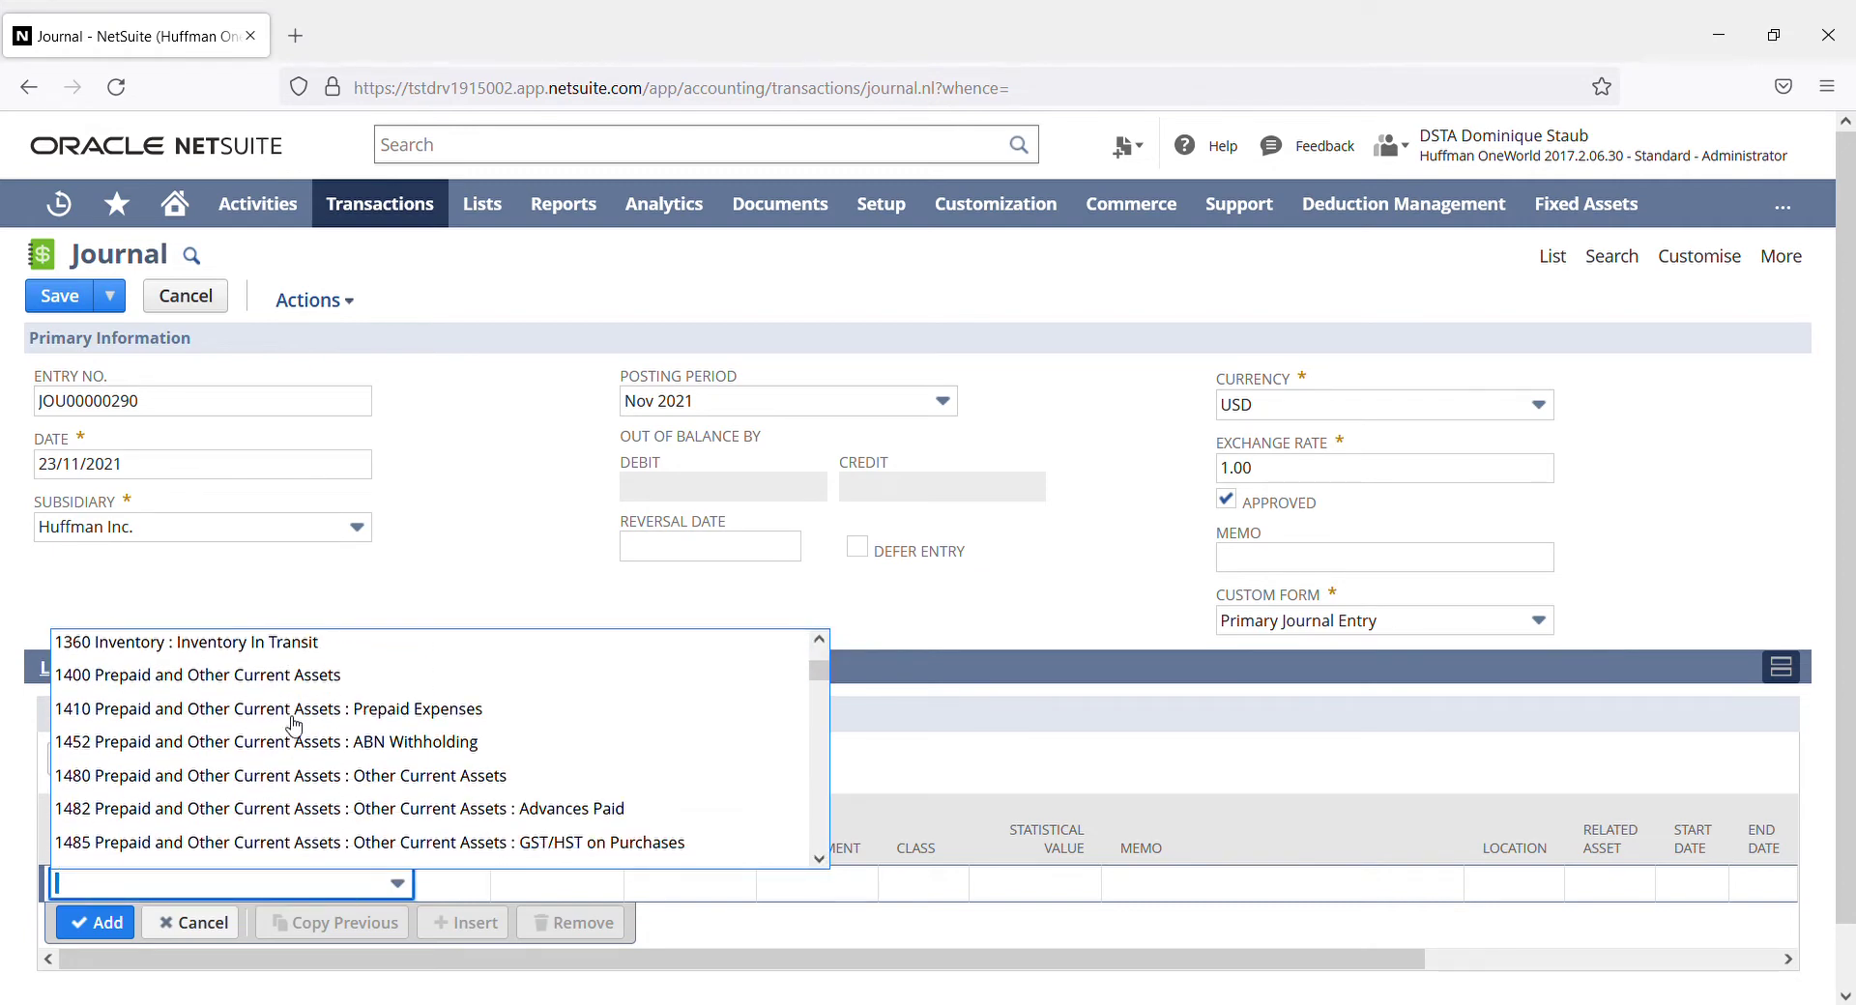
scroll(295, 725, down, 4)
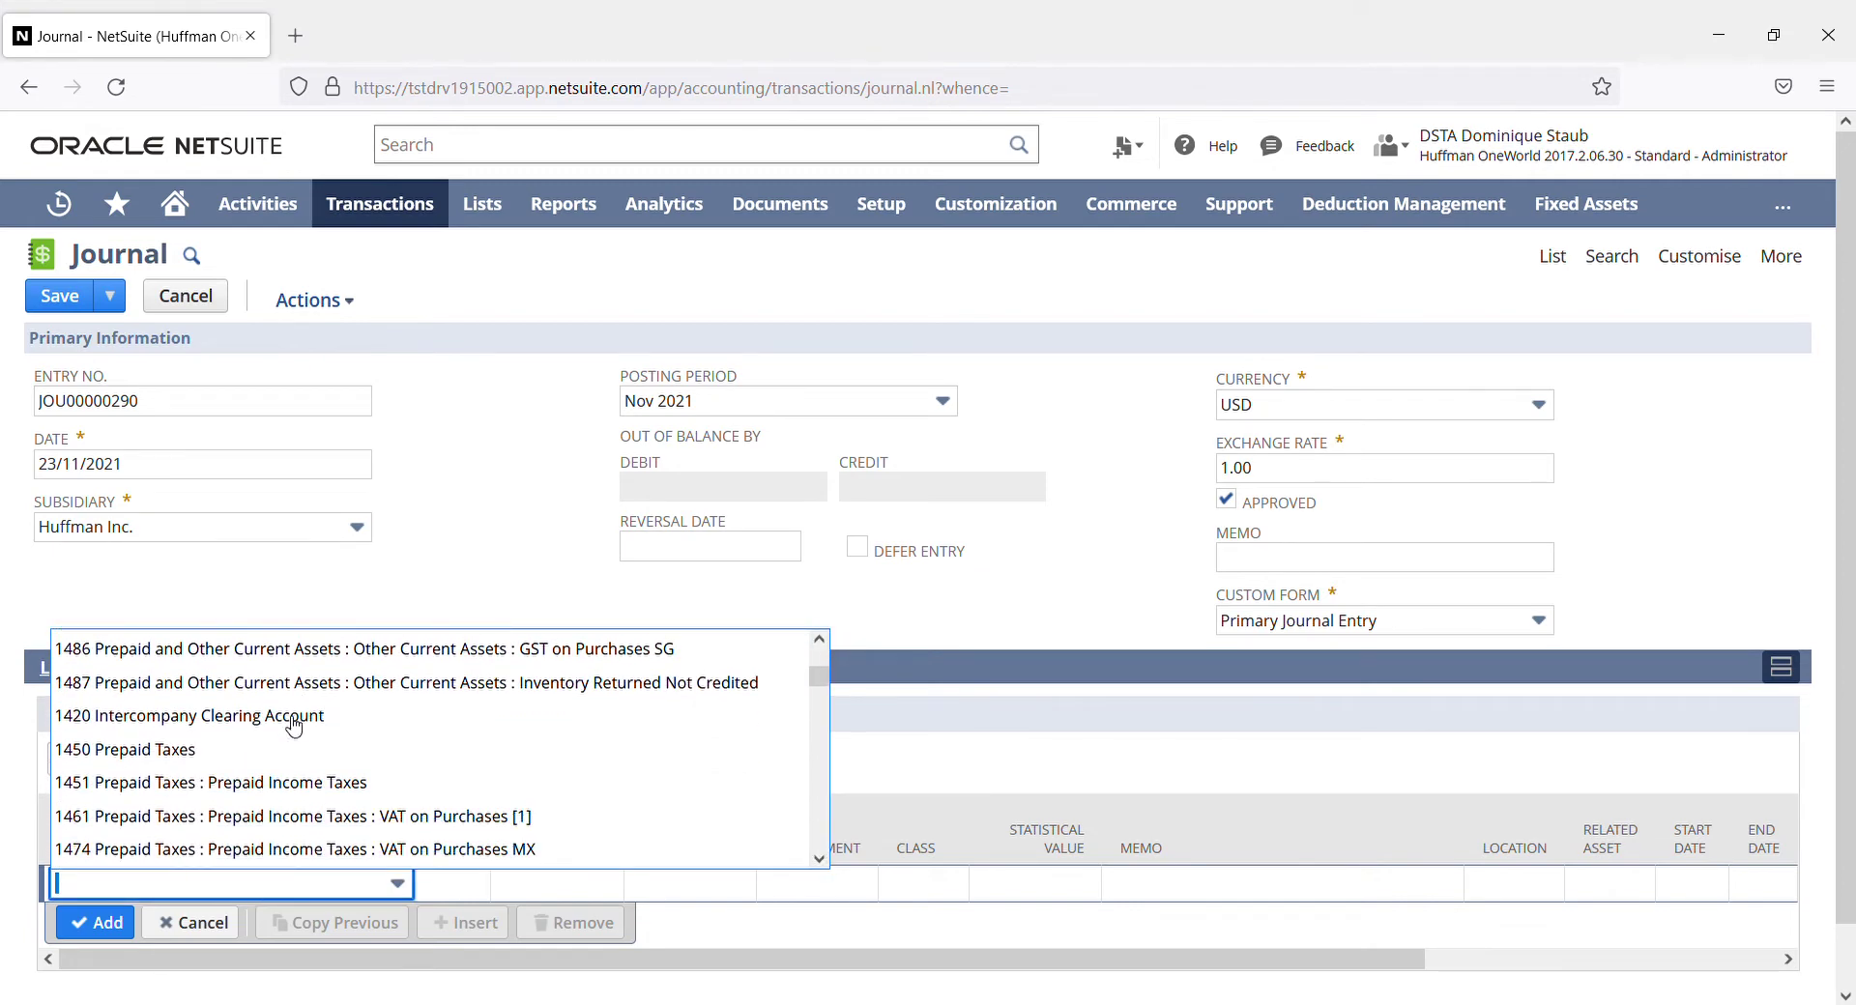
scroll(293, 724, down, 8)
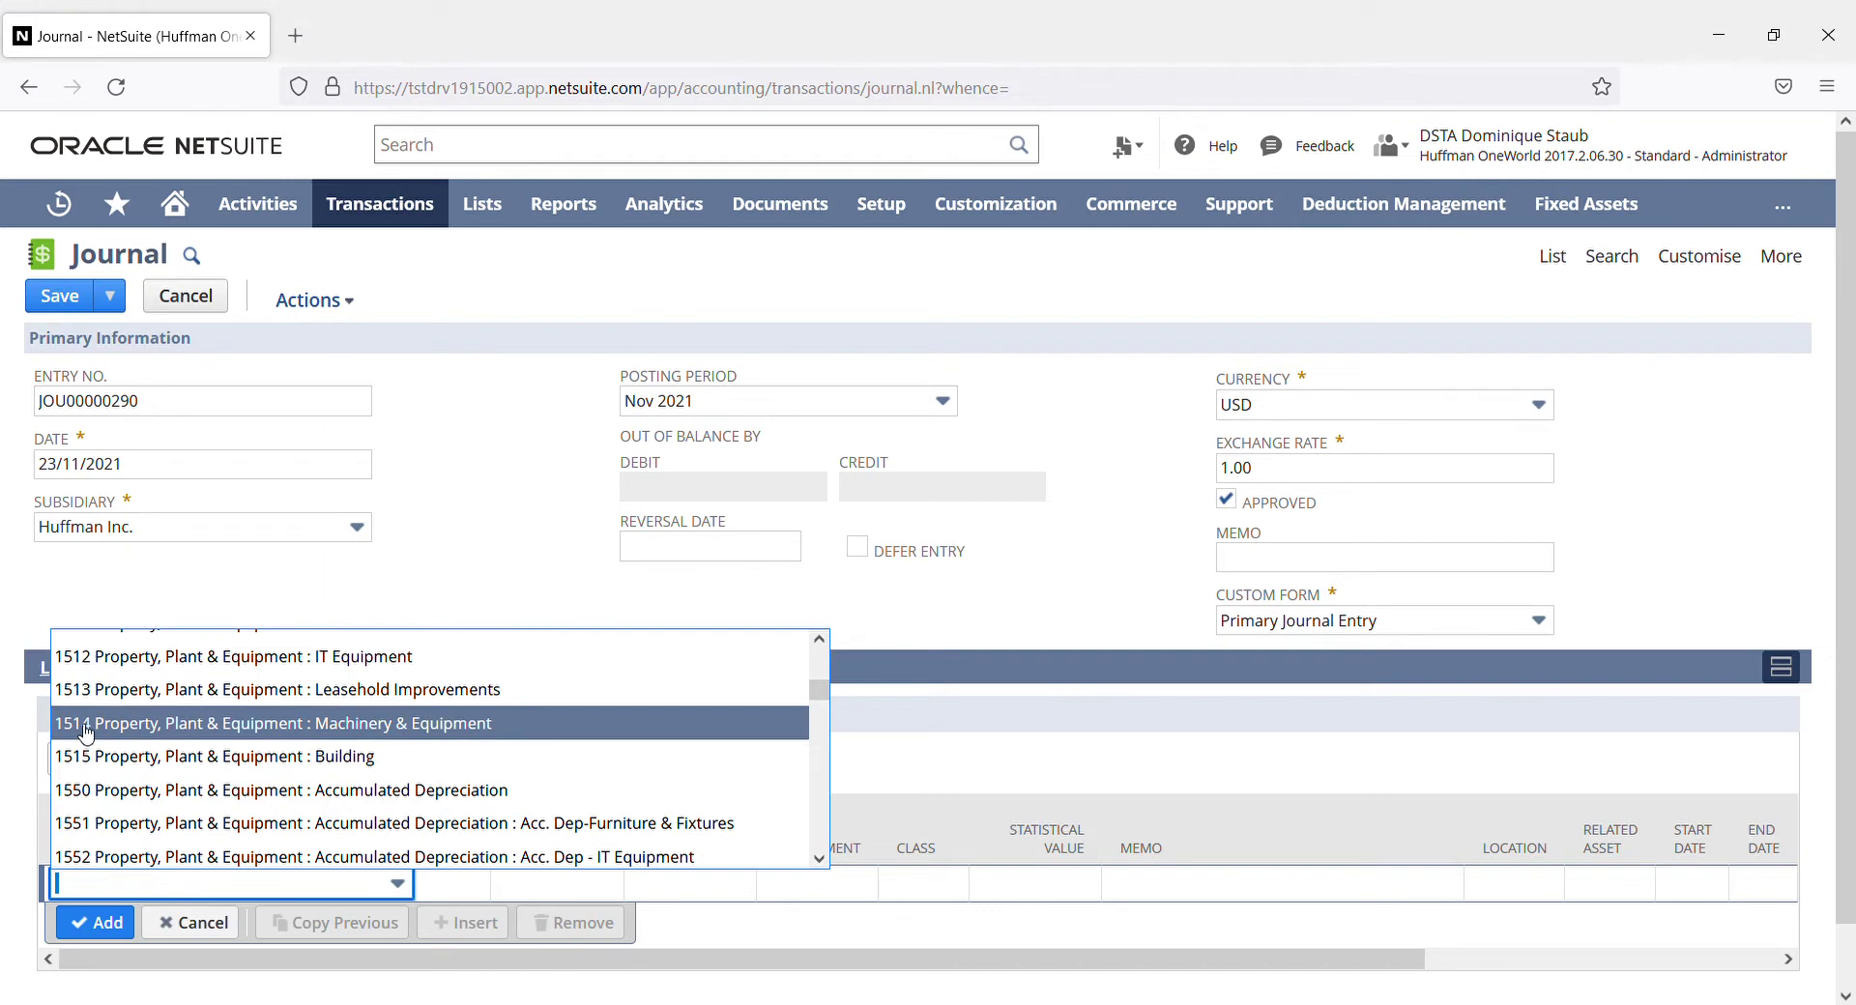
click(359, 769)
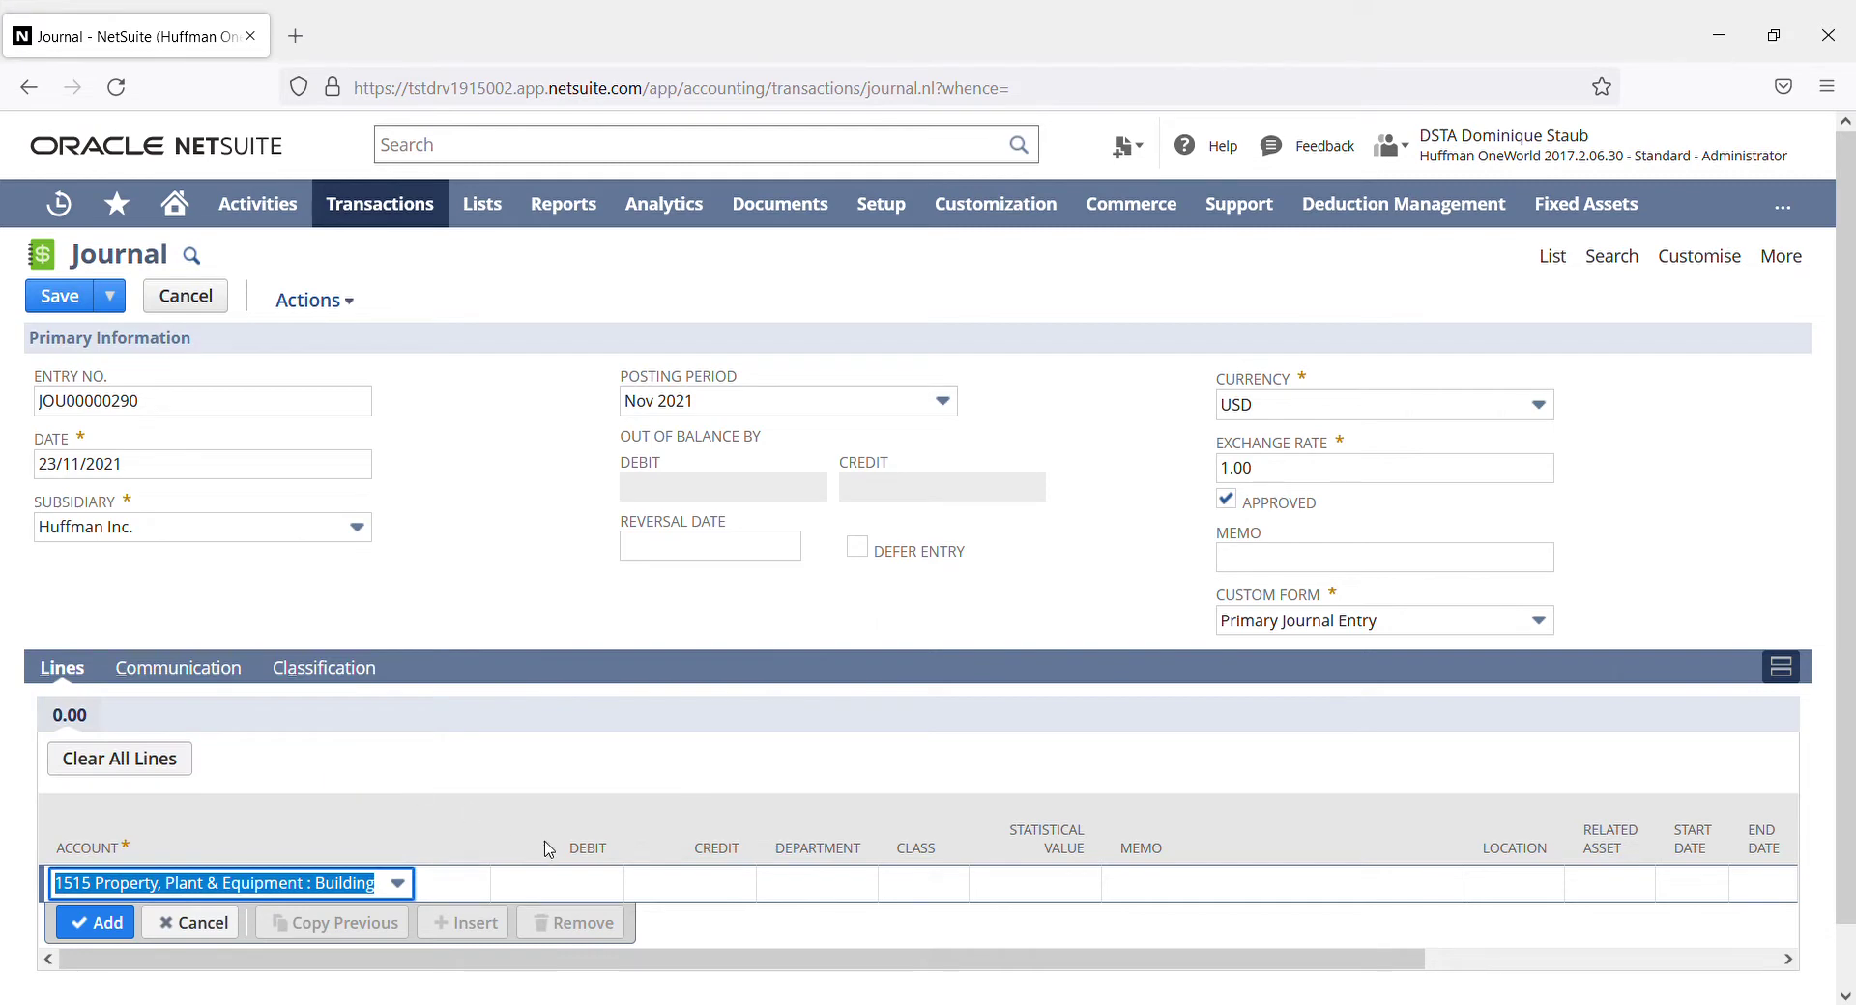
click(569, 894)
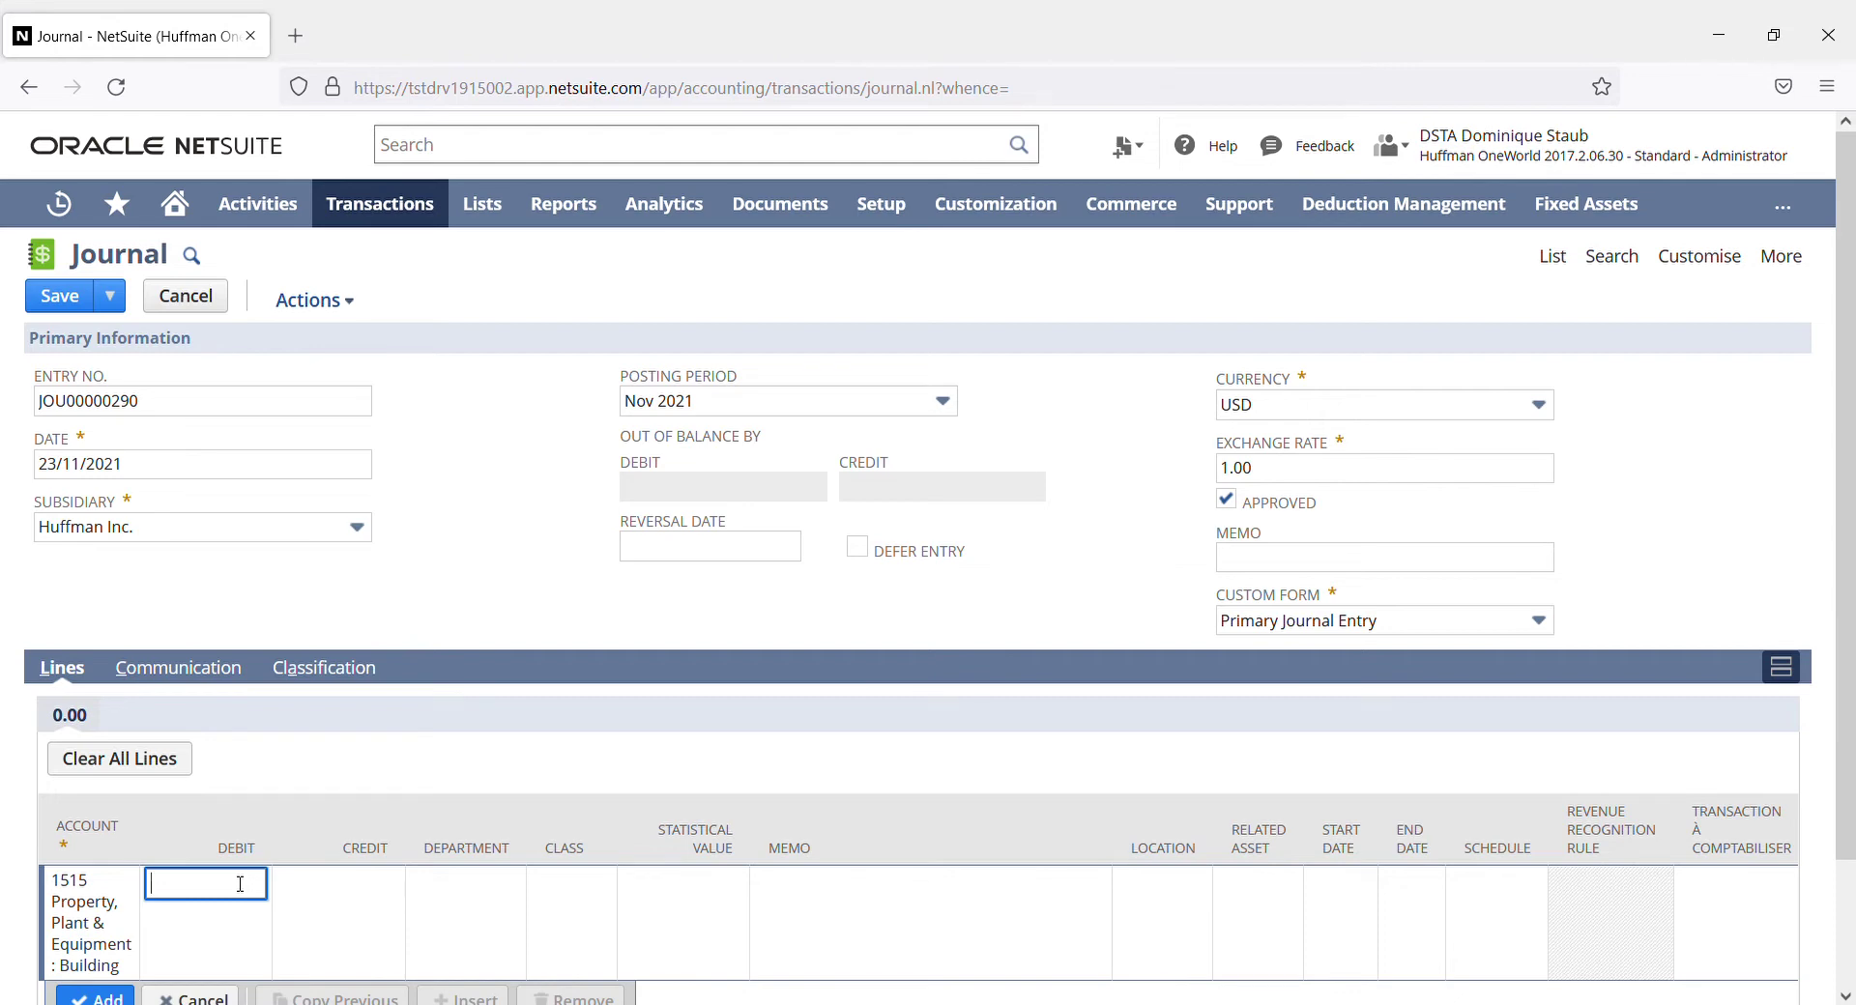
text(500000)
key(Tab)
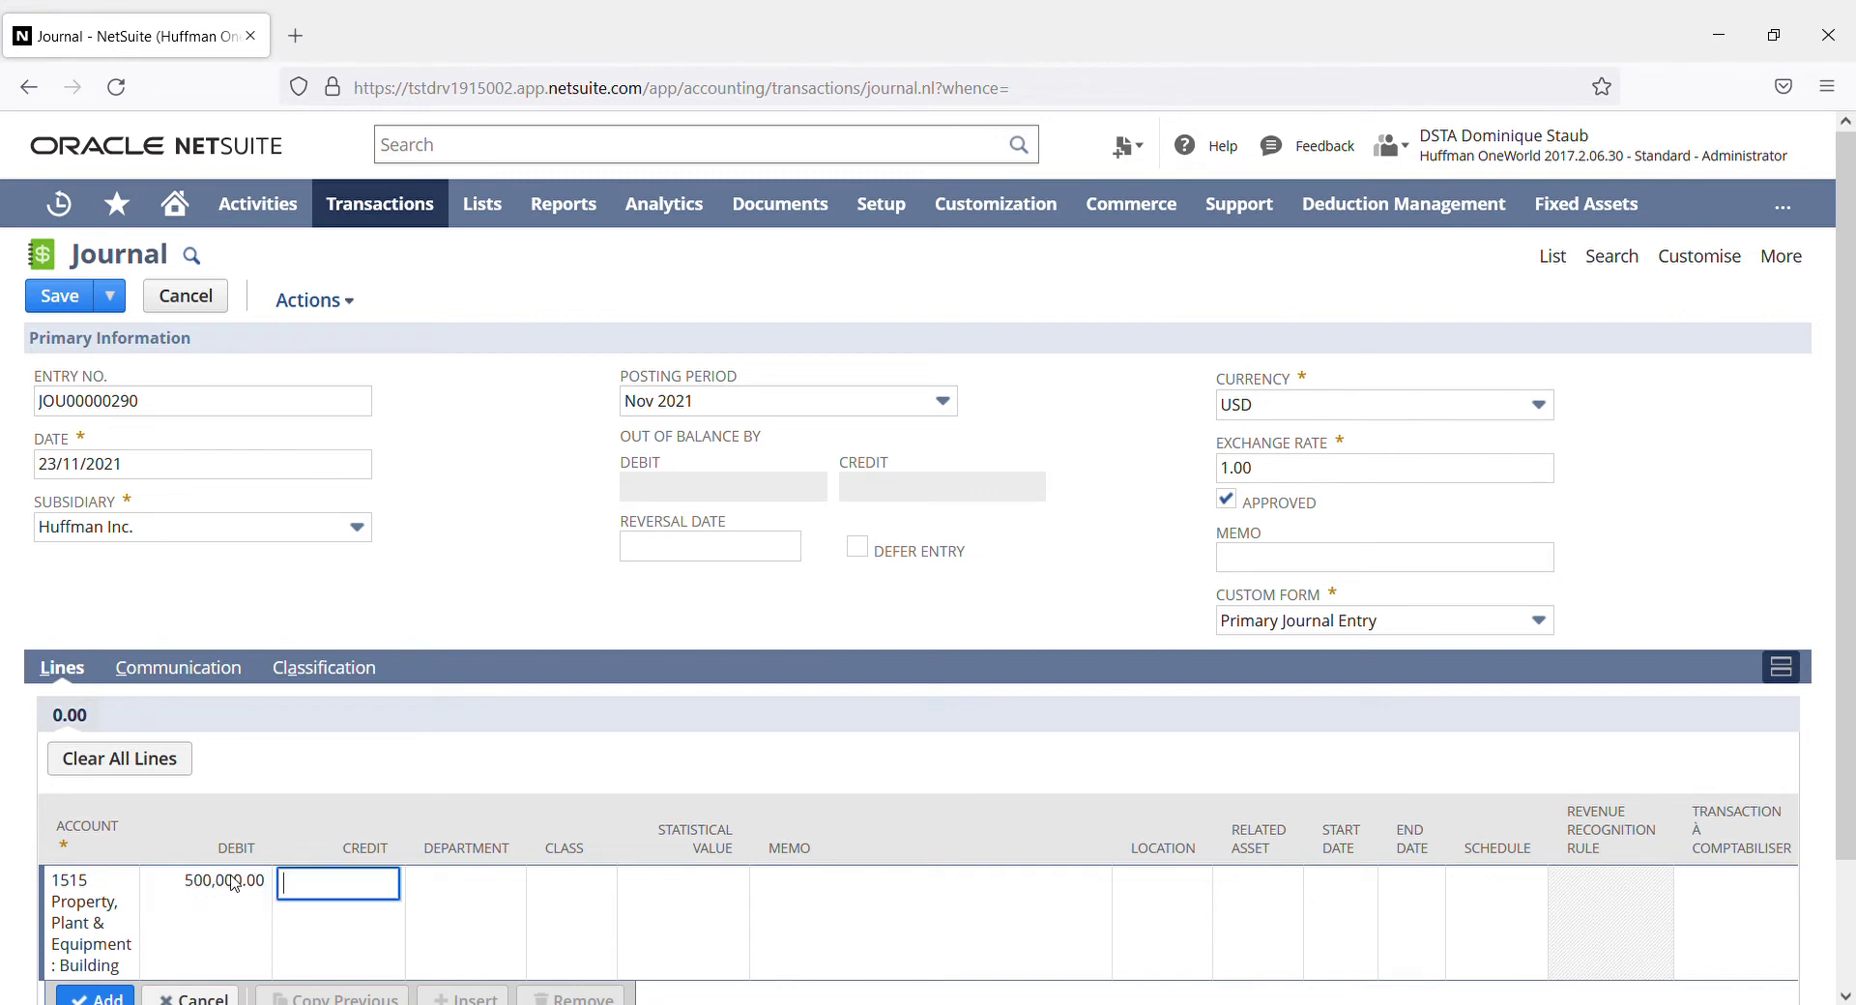
Step: Enter the memo IMMO and the location Paris X on the Building line, and add the line to the journal
scroll(278, 849, down, 2)
click(866, 770)
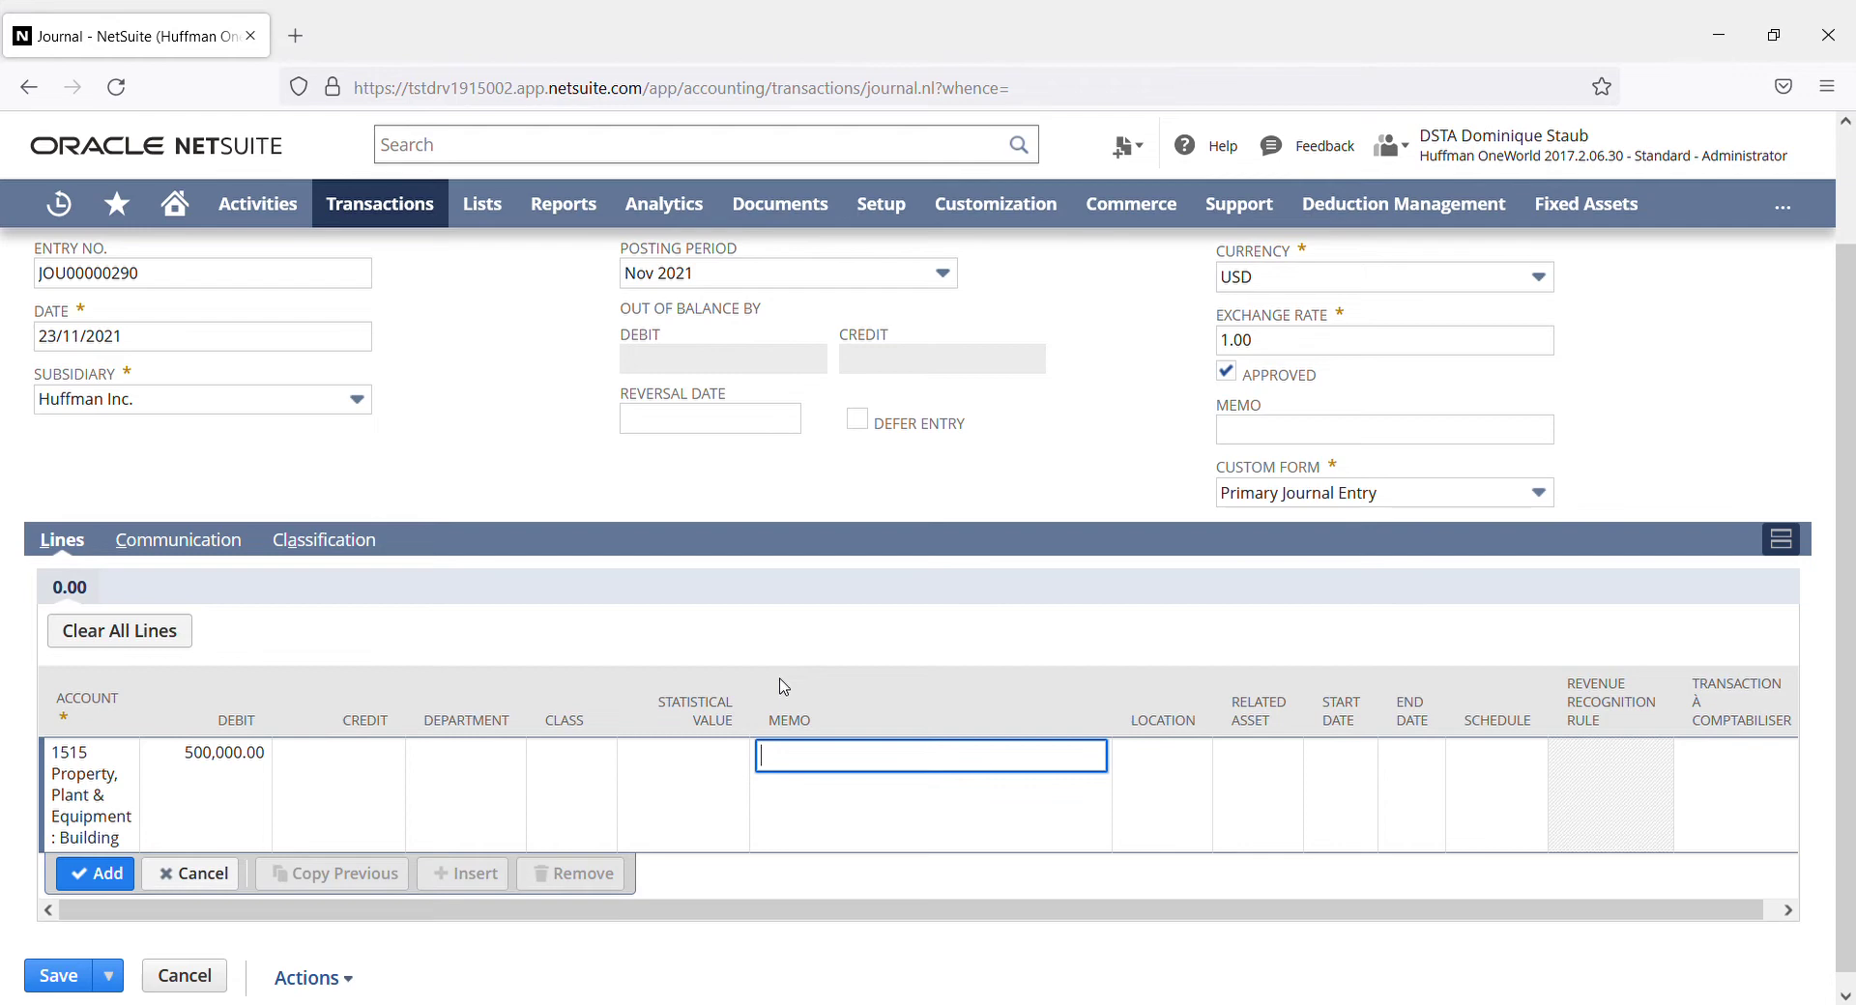
text(IMMO)
click(1041, 619)
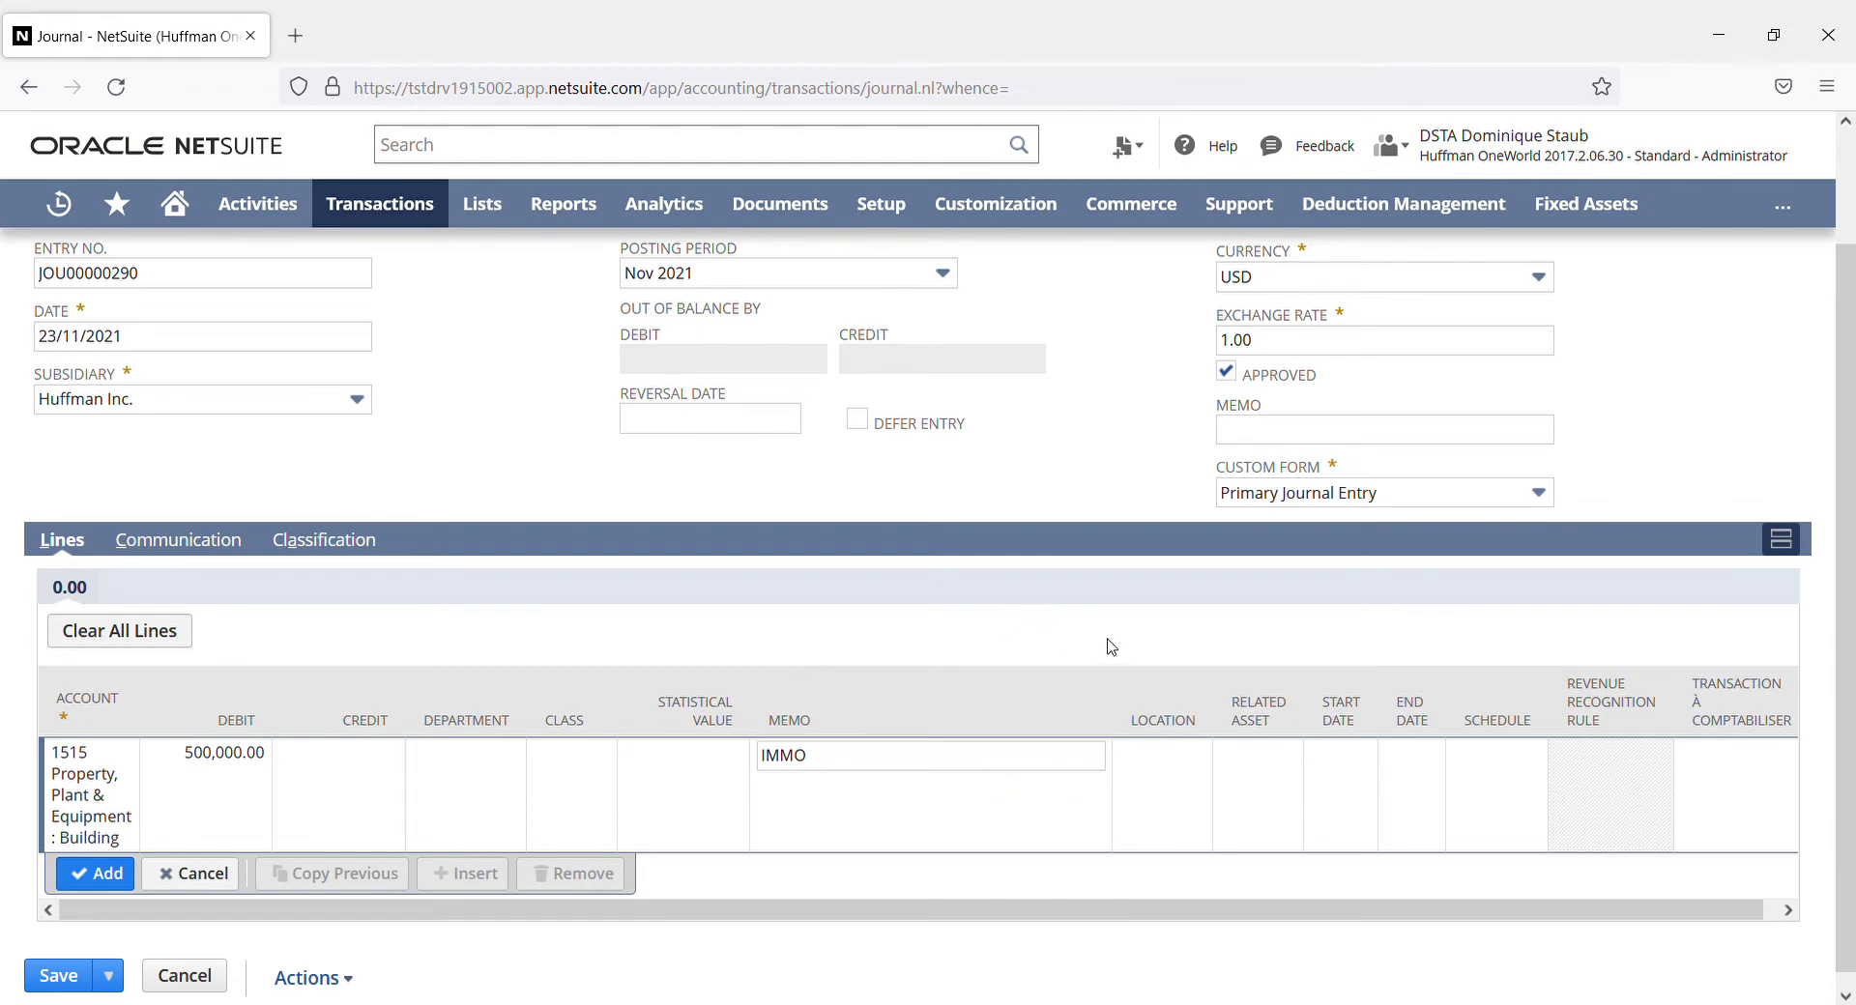
click(1155, 765)
click(1169, 761)
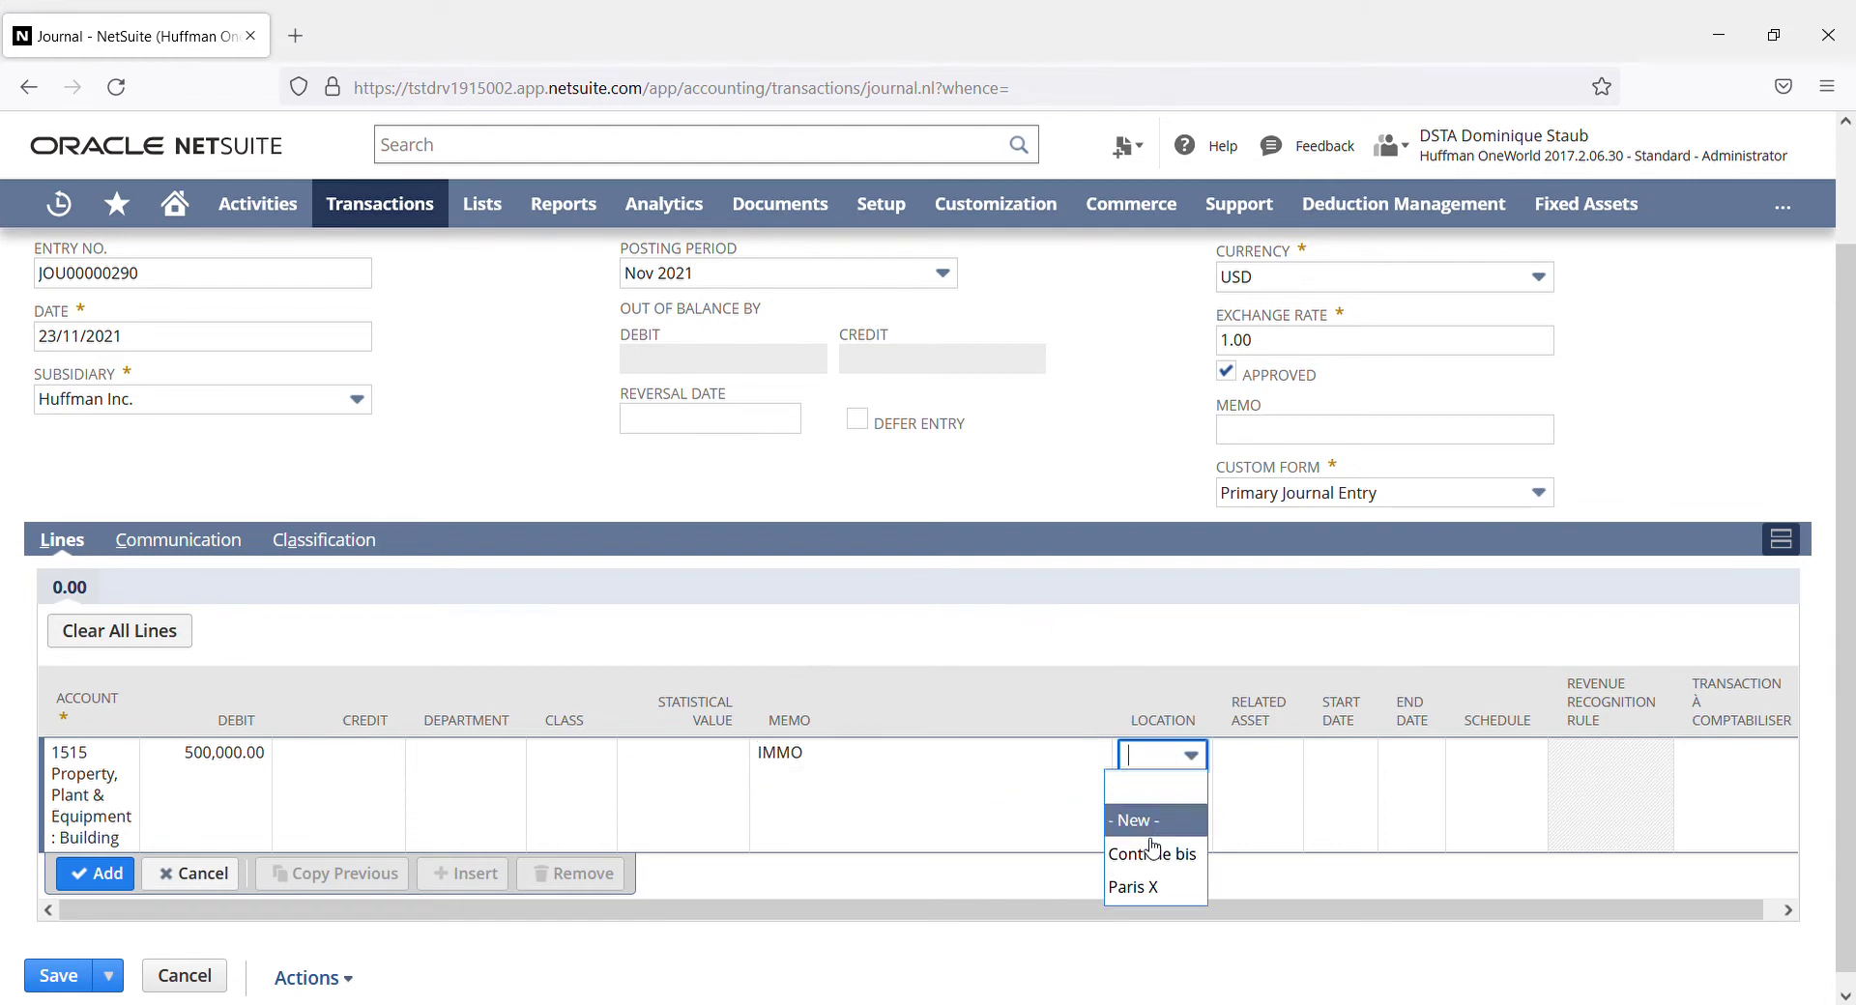
click(1149, 887)
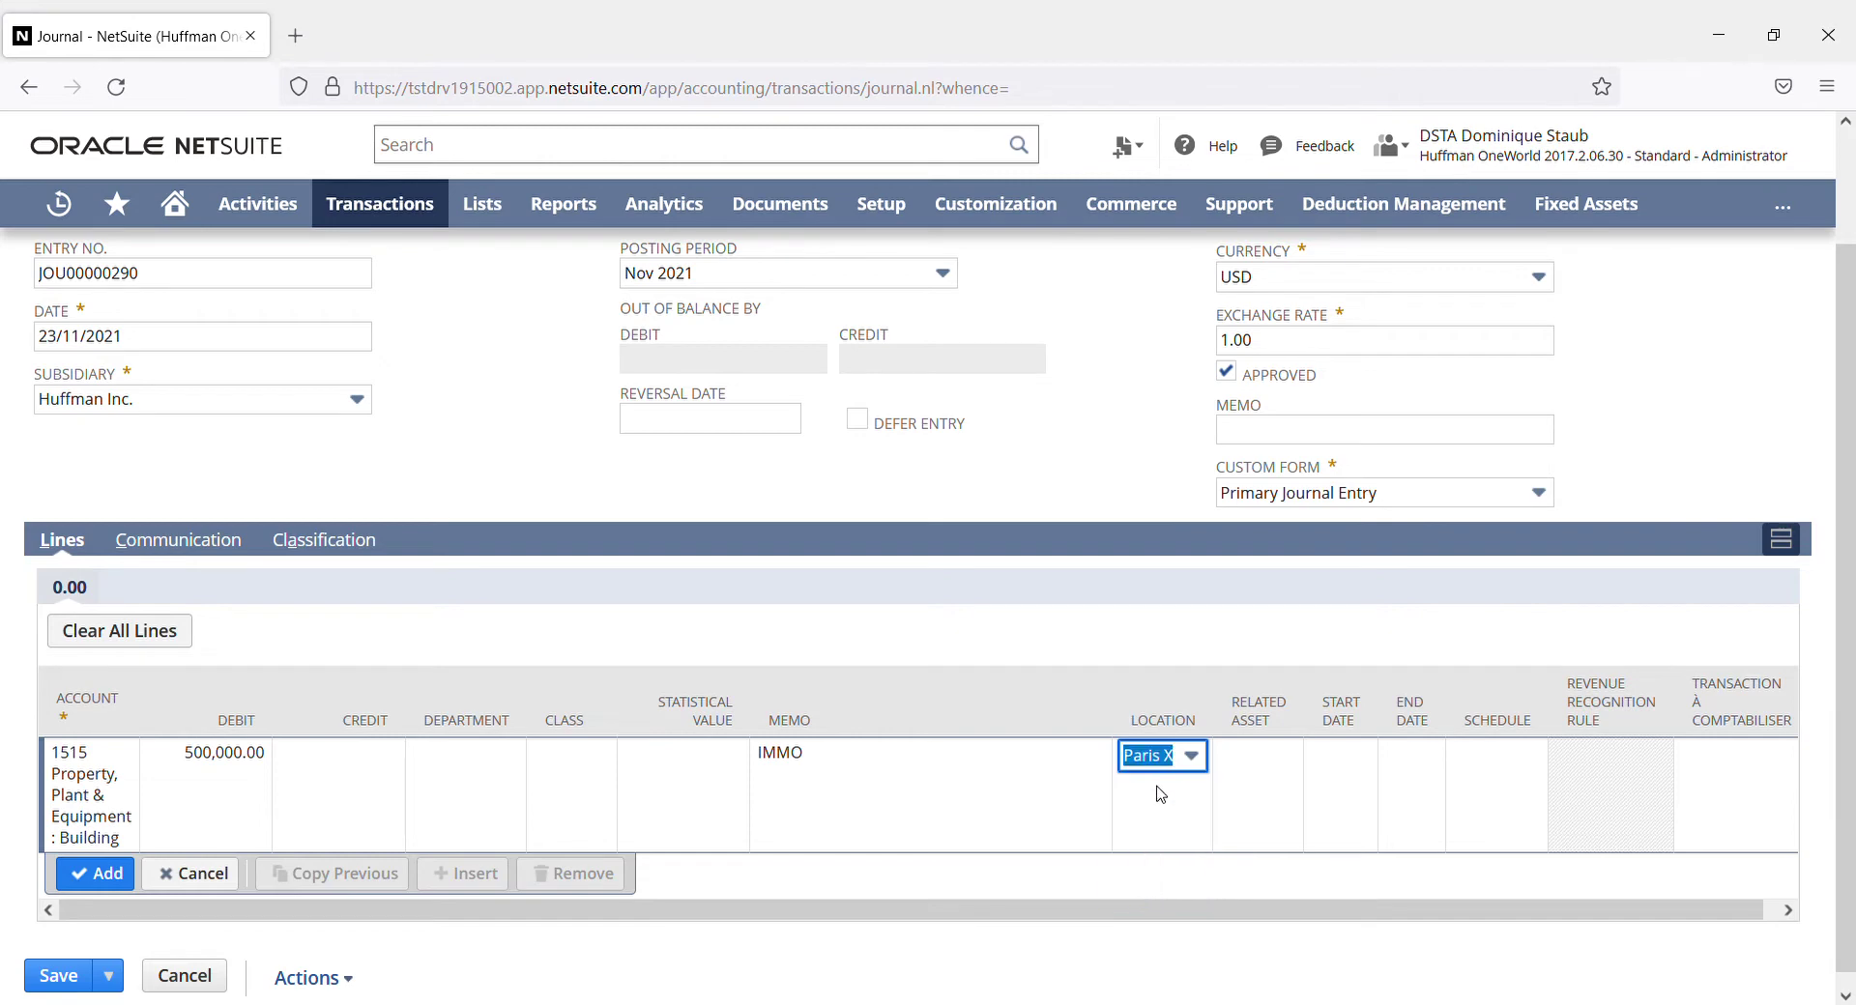
click(1167, 676)
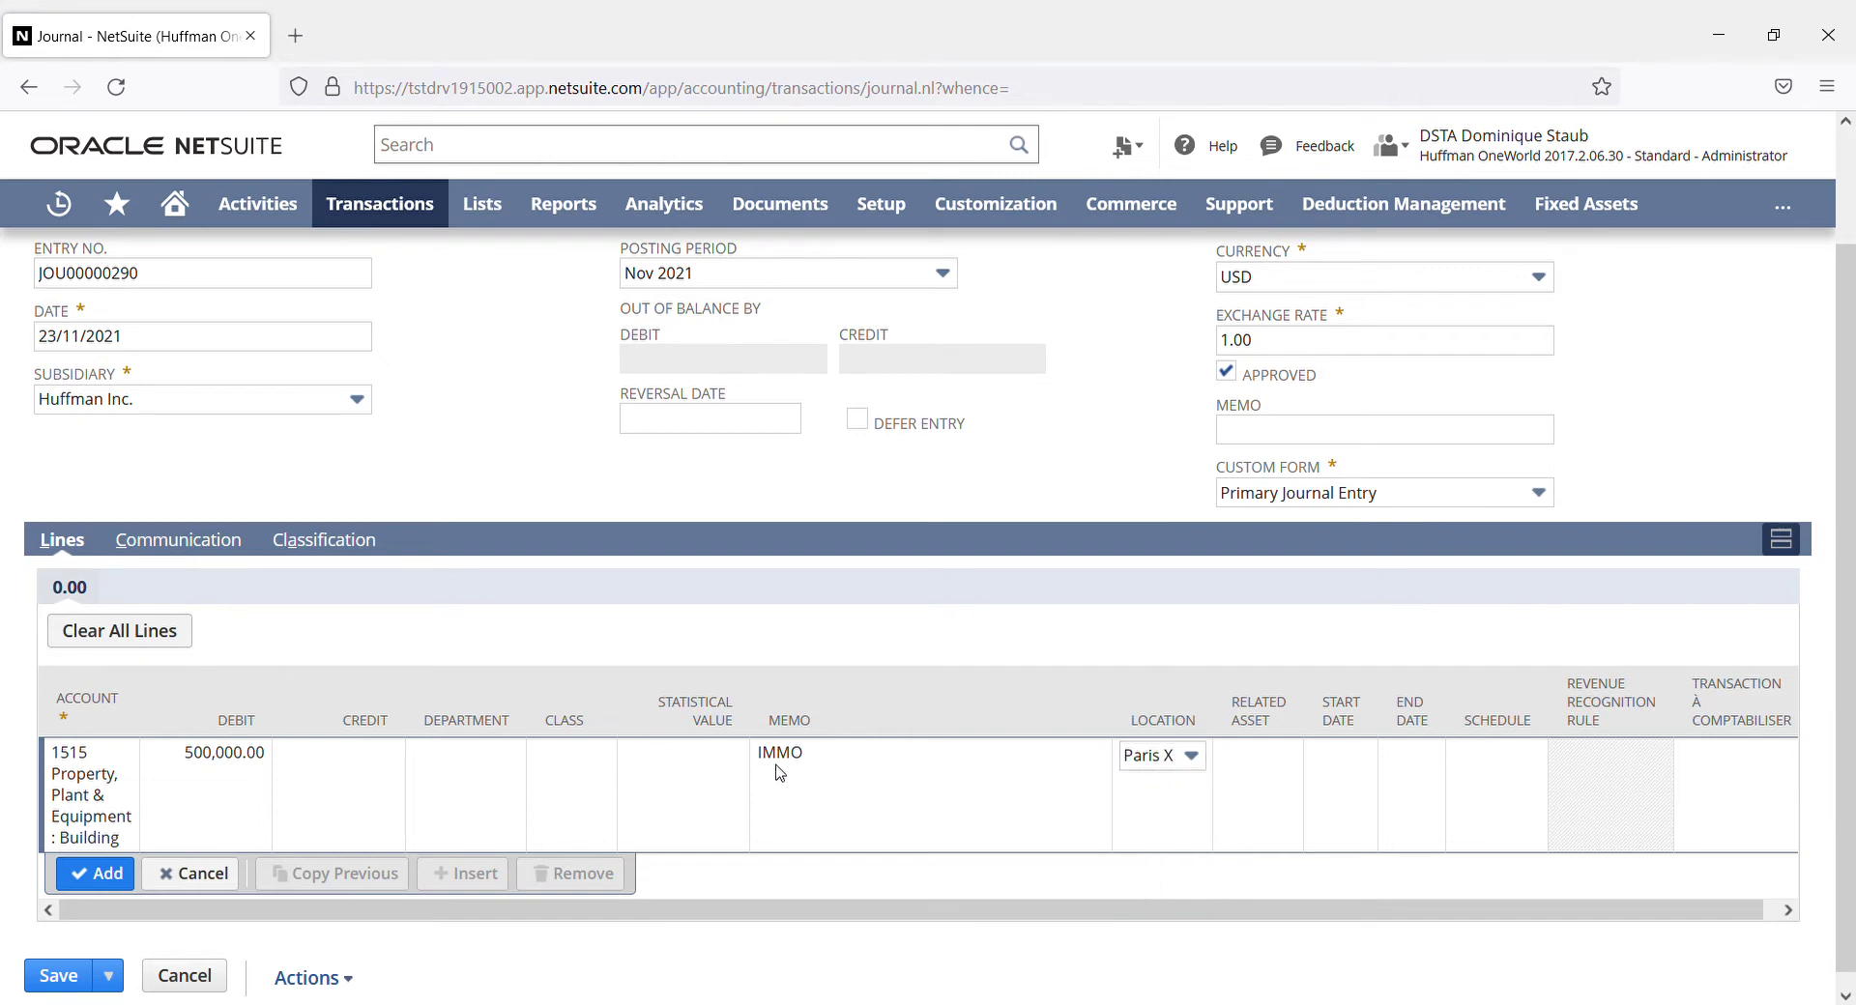
click(96, 873)
Step: Enter a second journal line on account 2170 Other Payables with a credit of 500,000
click(108, 928)
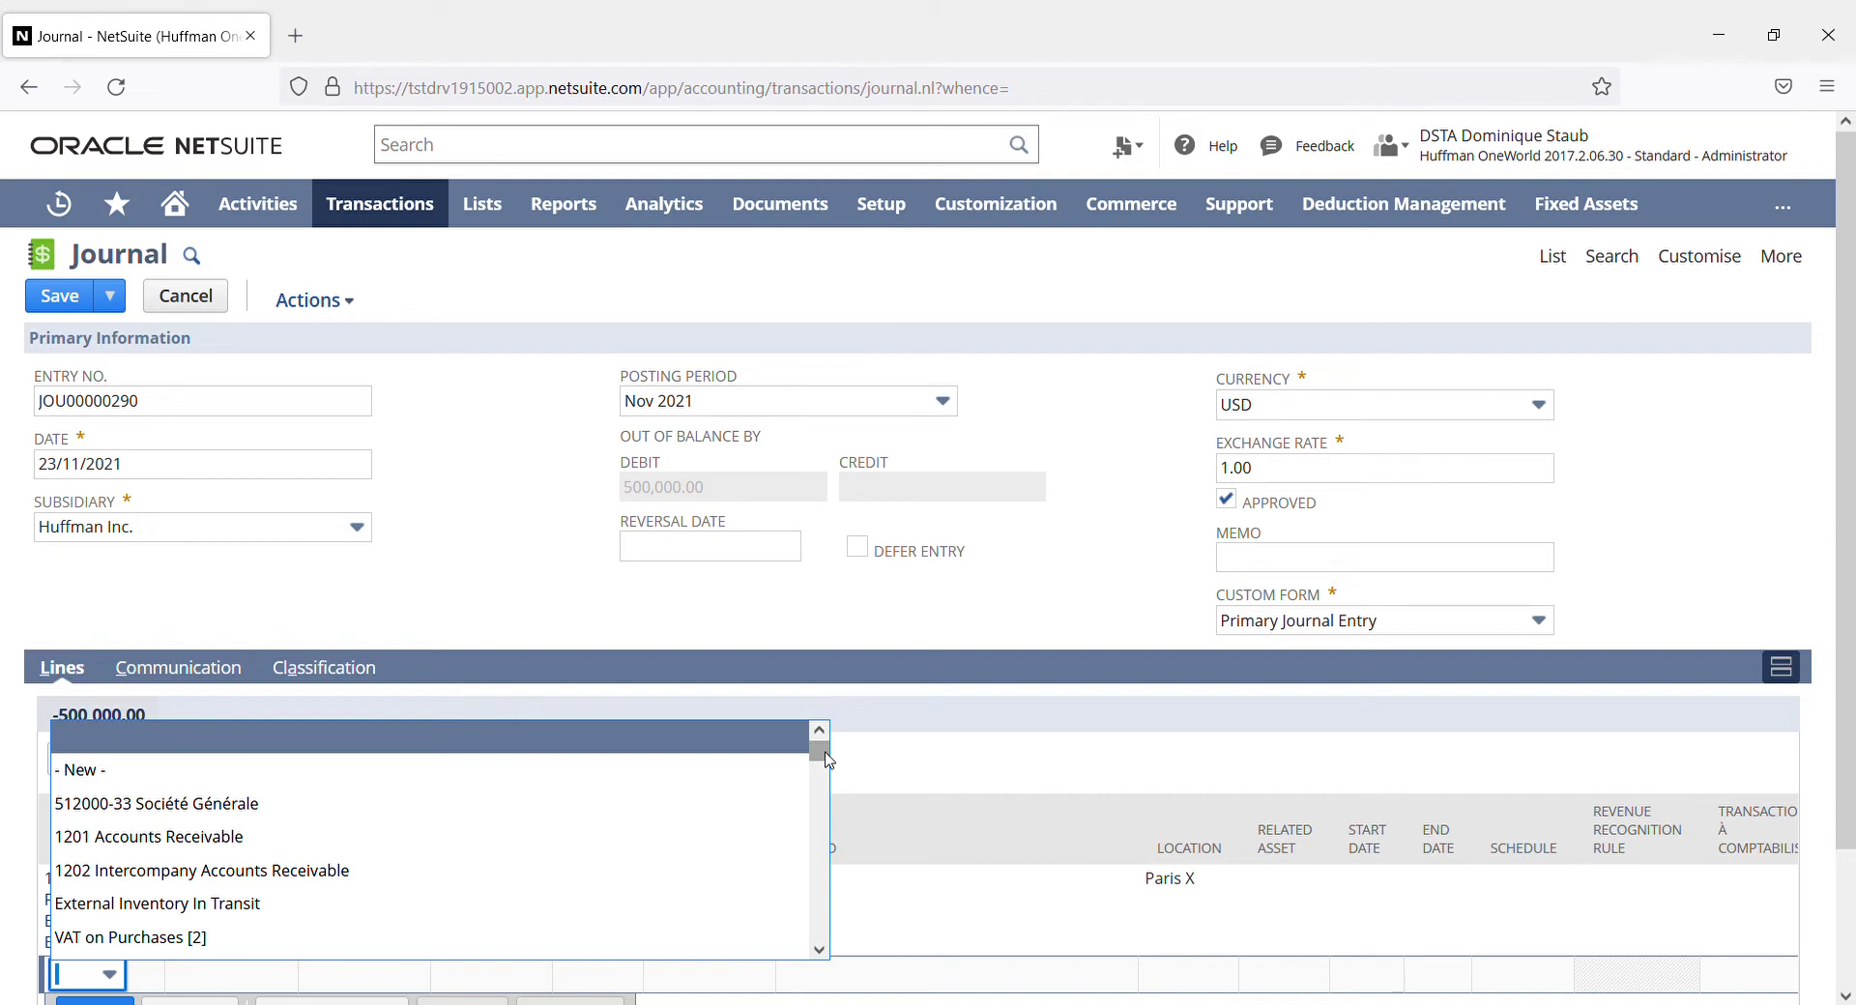
drag(824, 759, 826, 803)
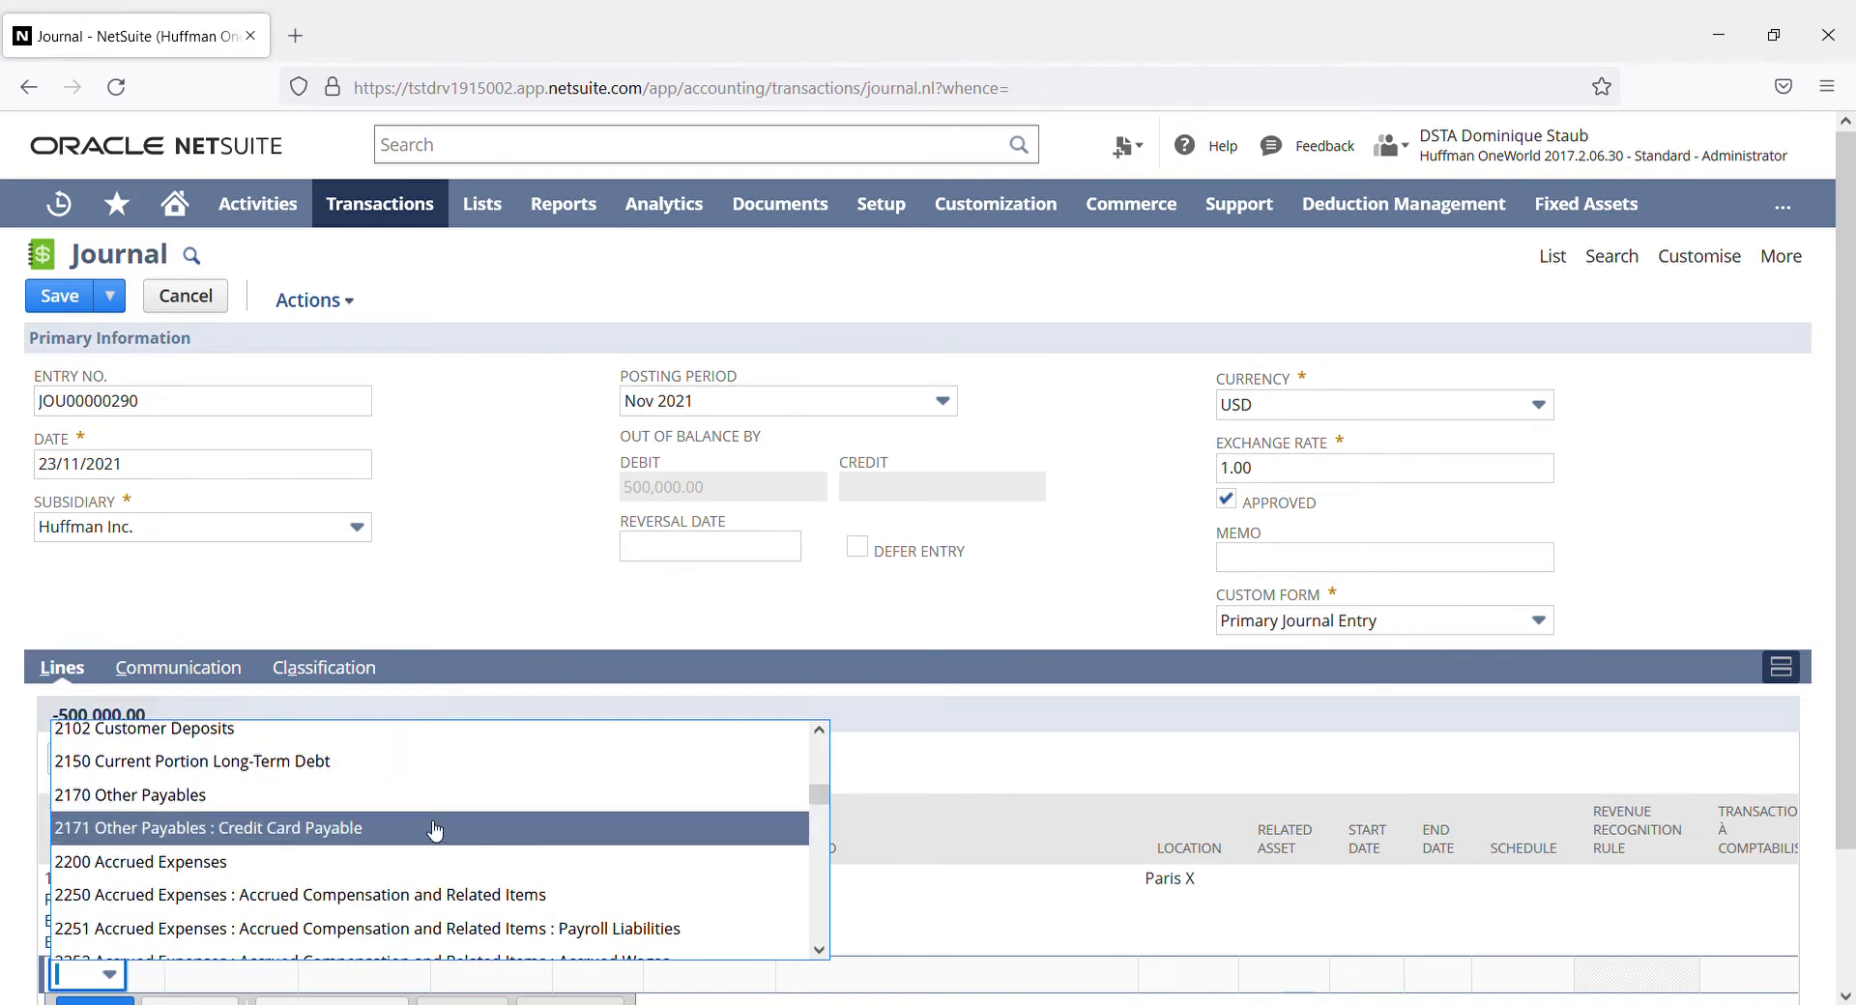
click(247, 802)
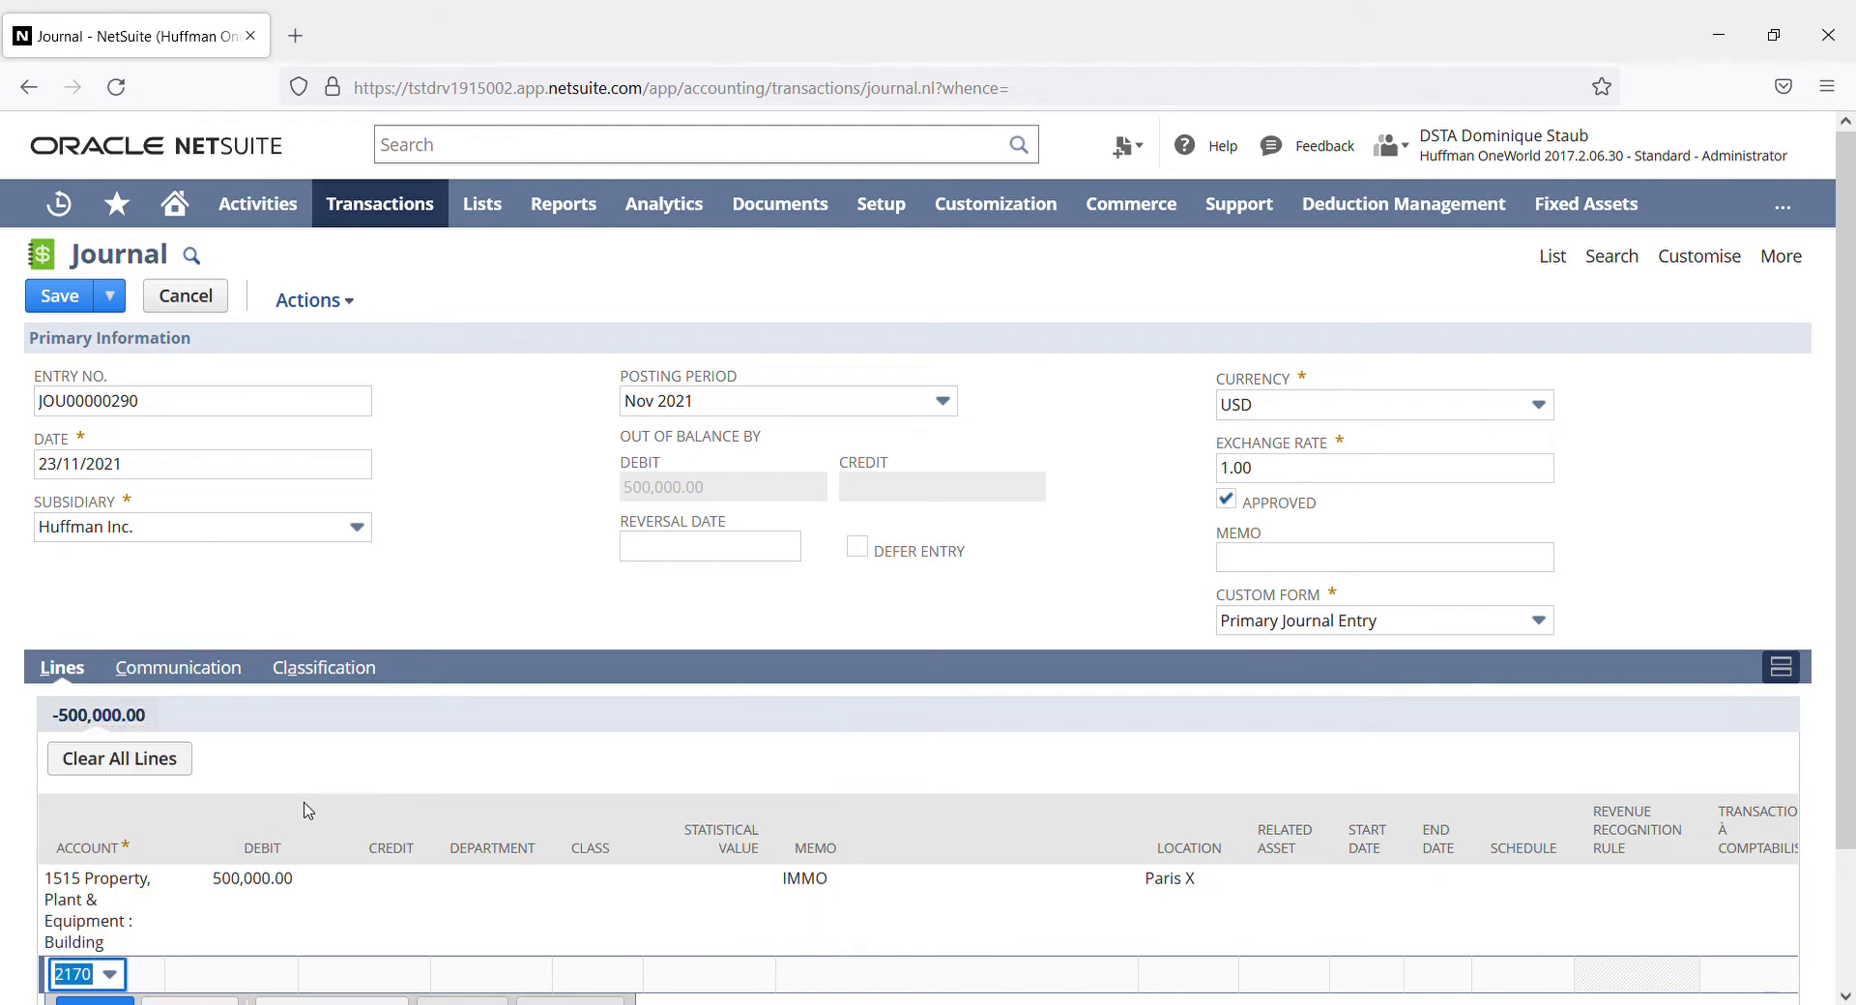
click(262, 984)
click(336, 996)
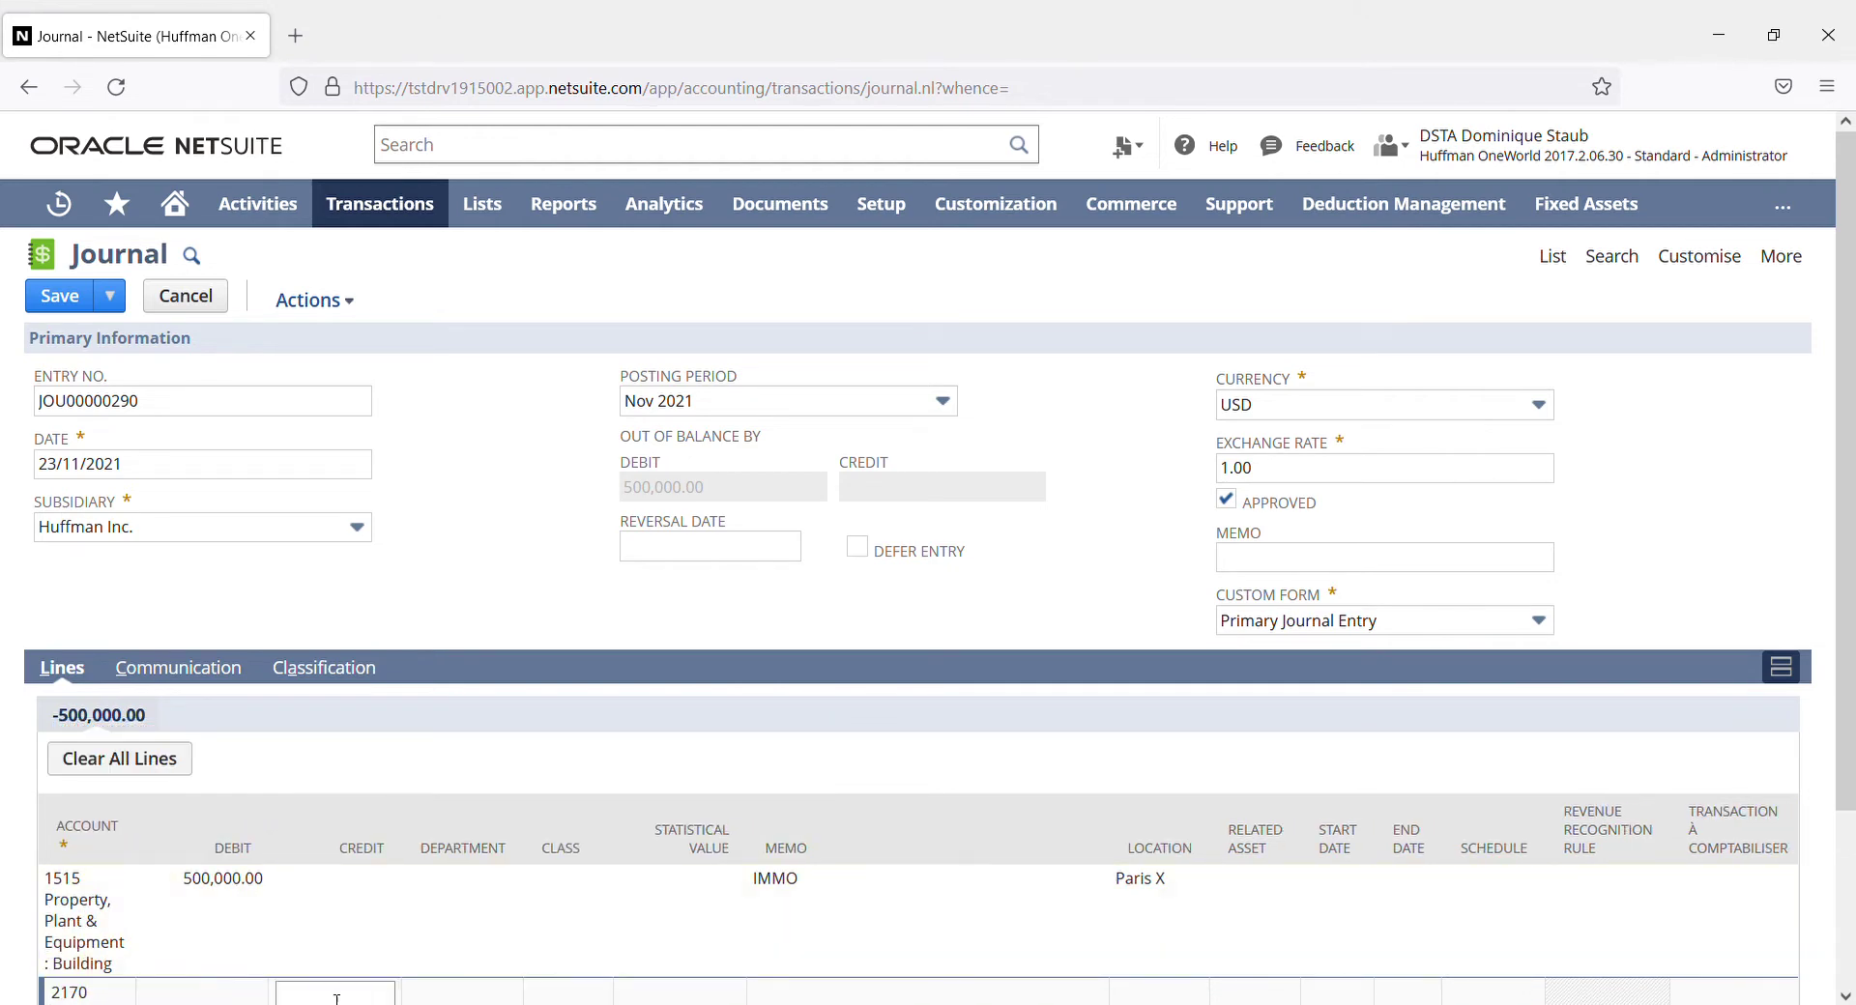
scroll(587, 738, down, 2)
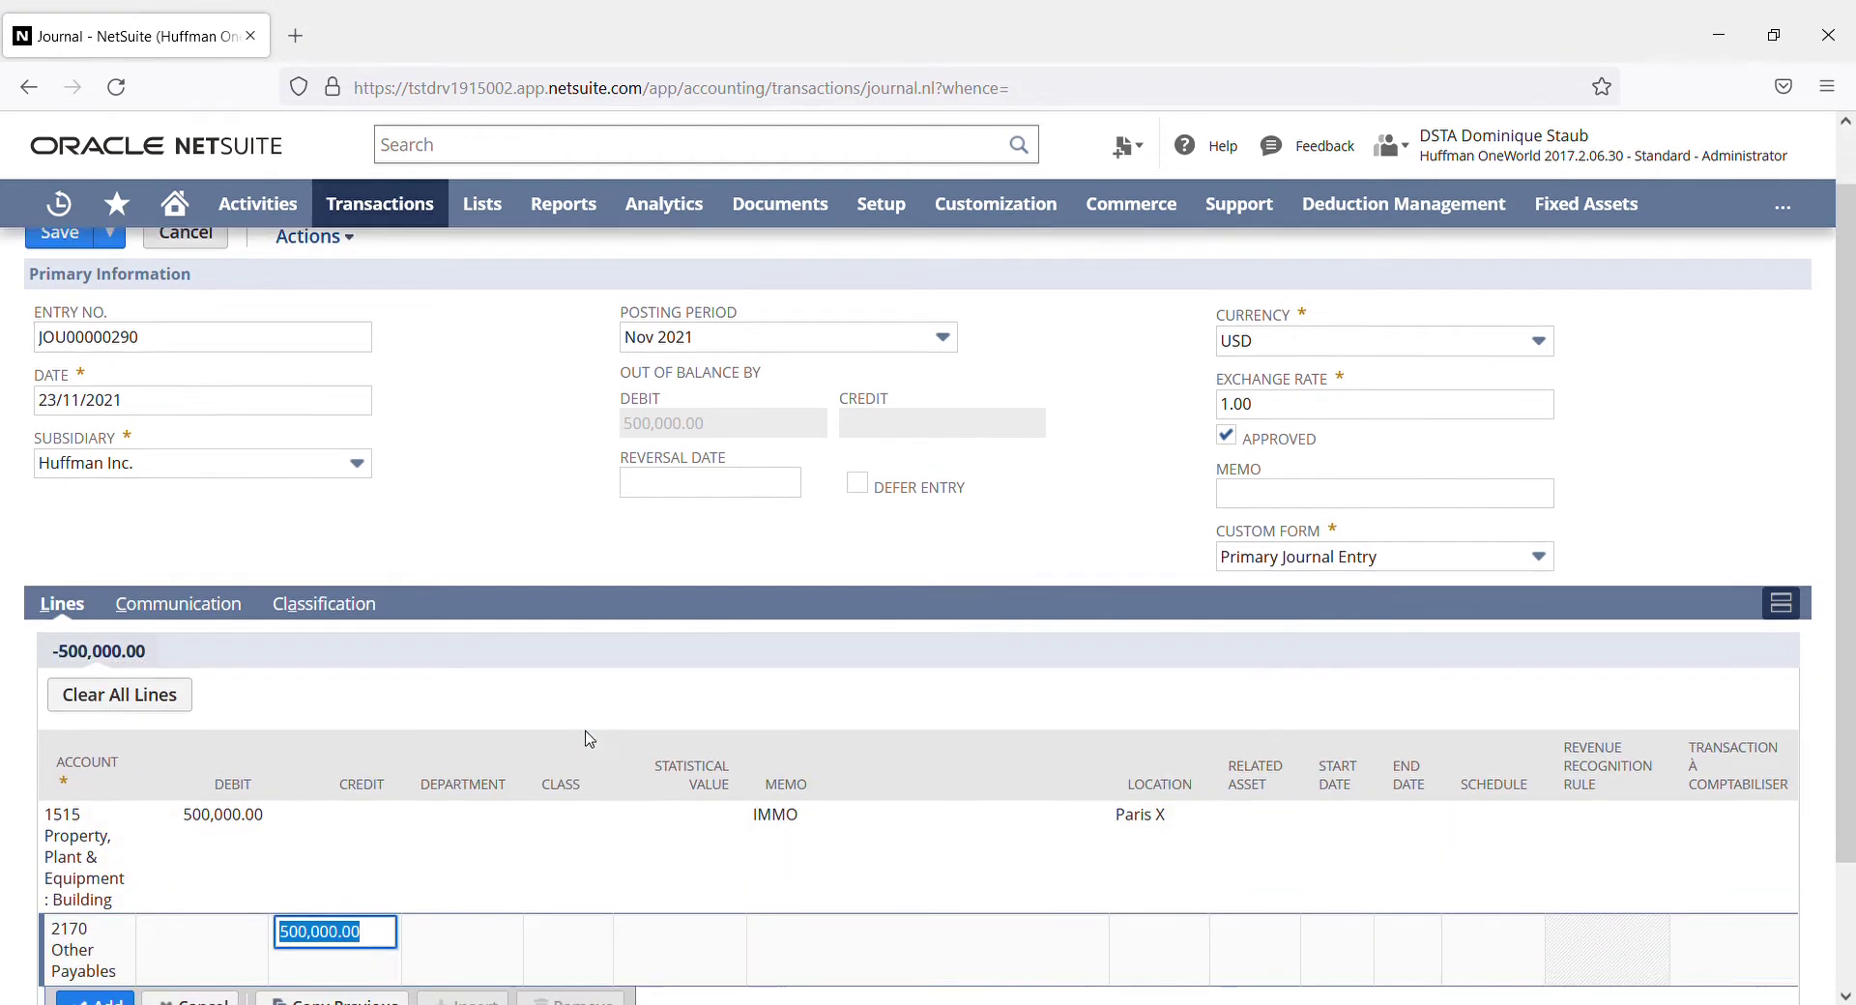
click(1178, 879)
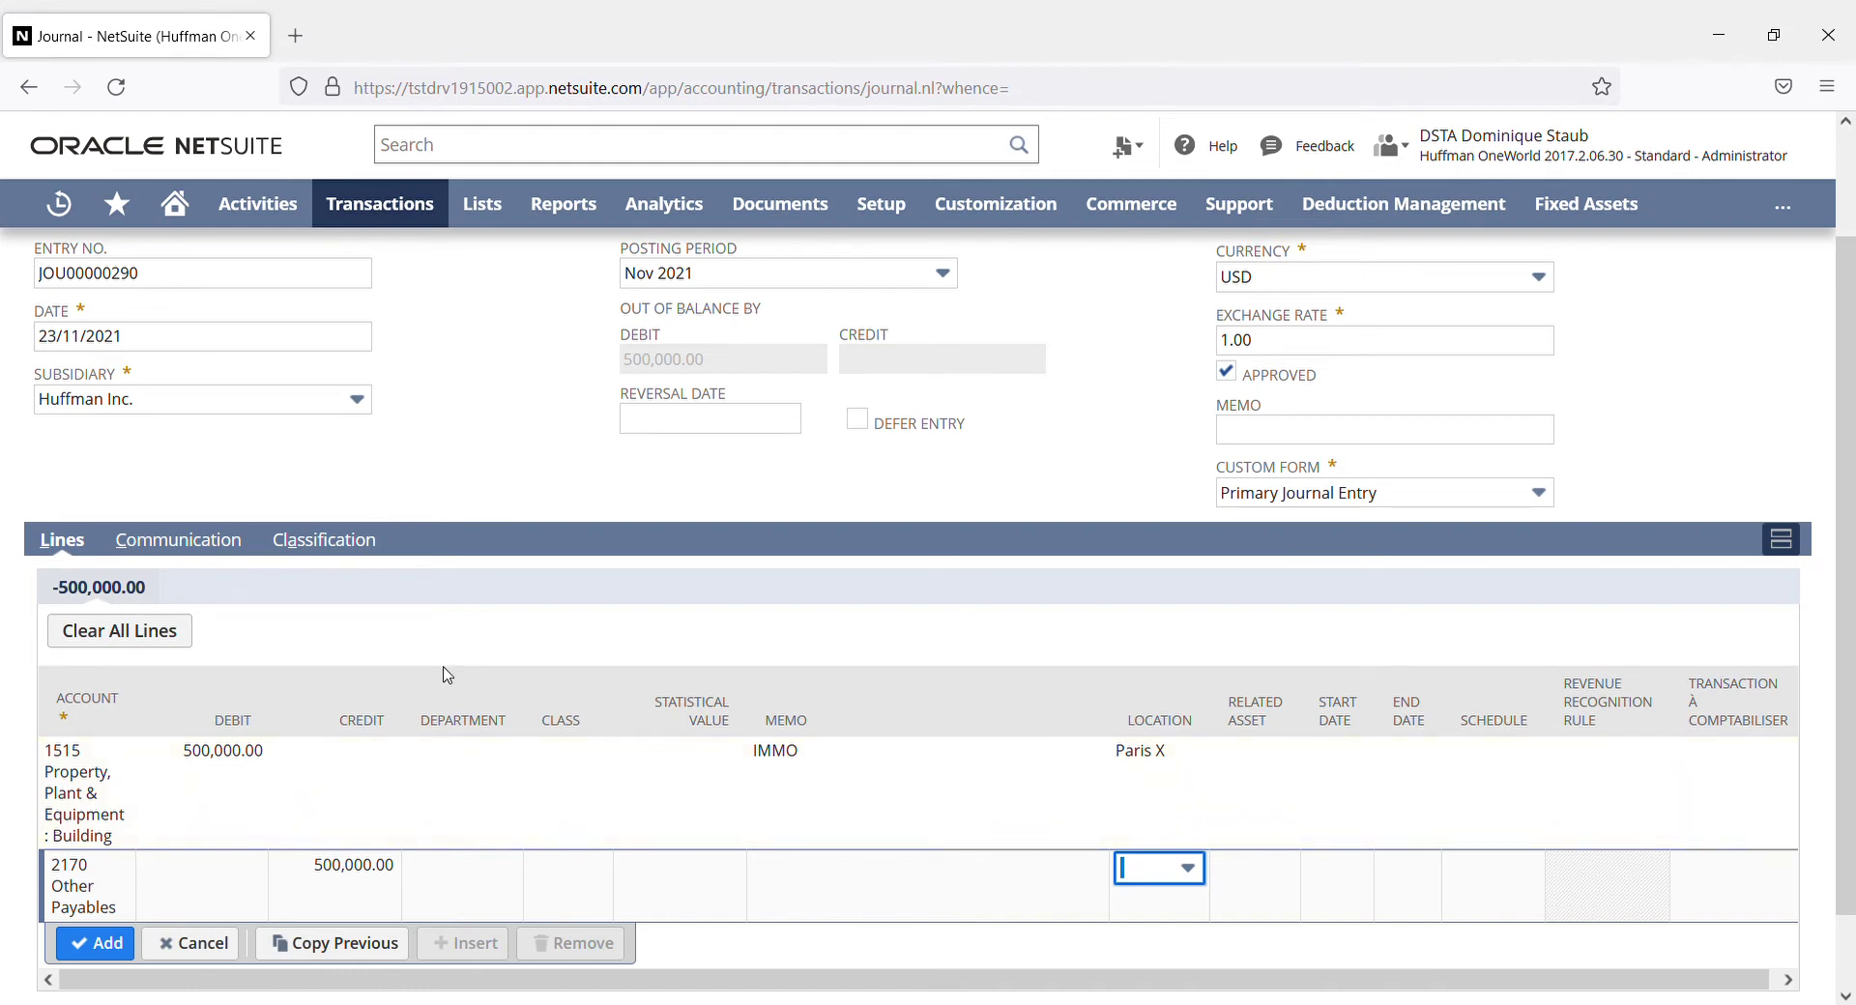
scroll(448, 677, up, 2)
scroll(447, 682, down, 2)
Step: On the Building journal line, clear the debit and enter a credit of 1,500 instead
click(242, 755)
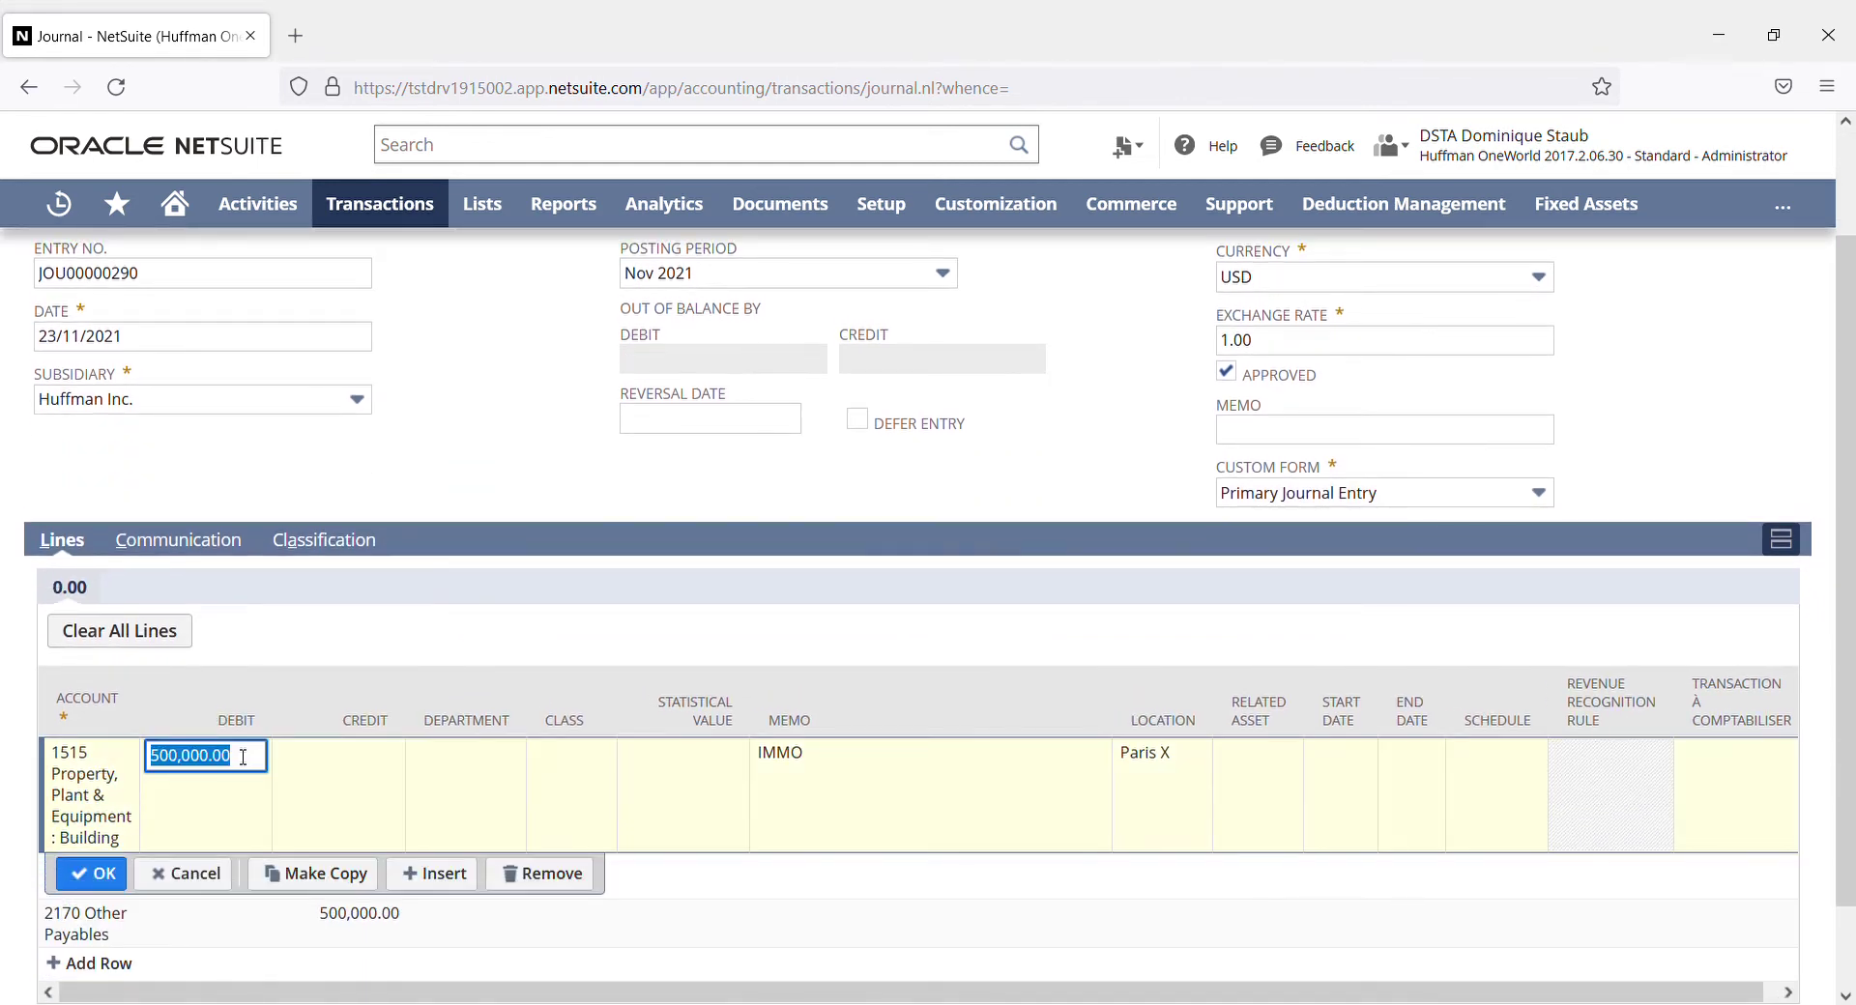
key(BackSpace)
key(Tab)
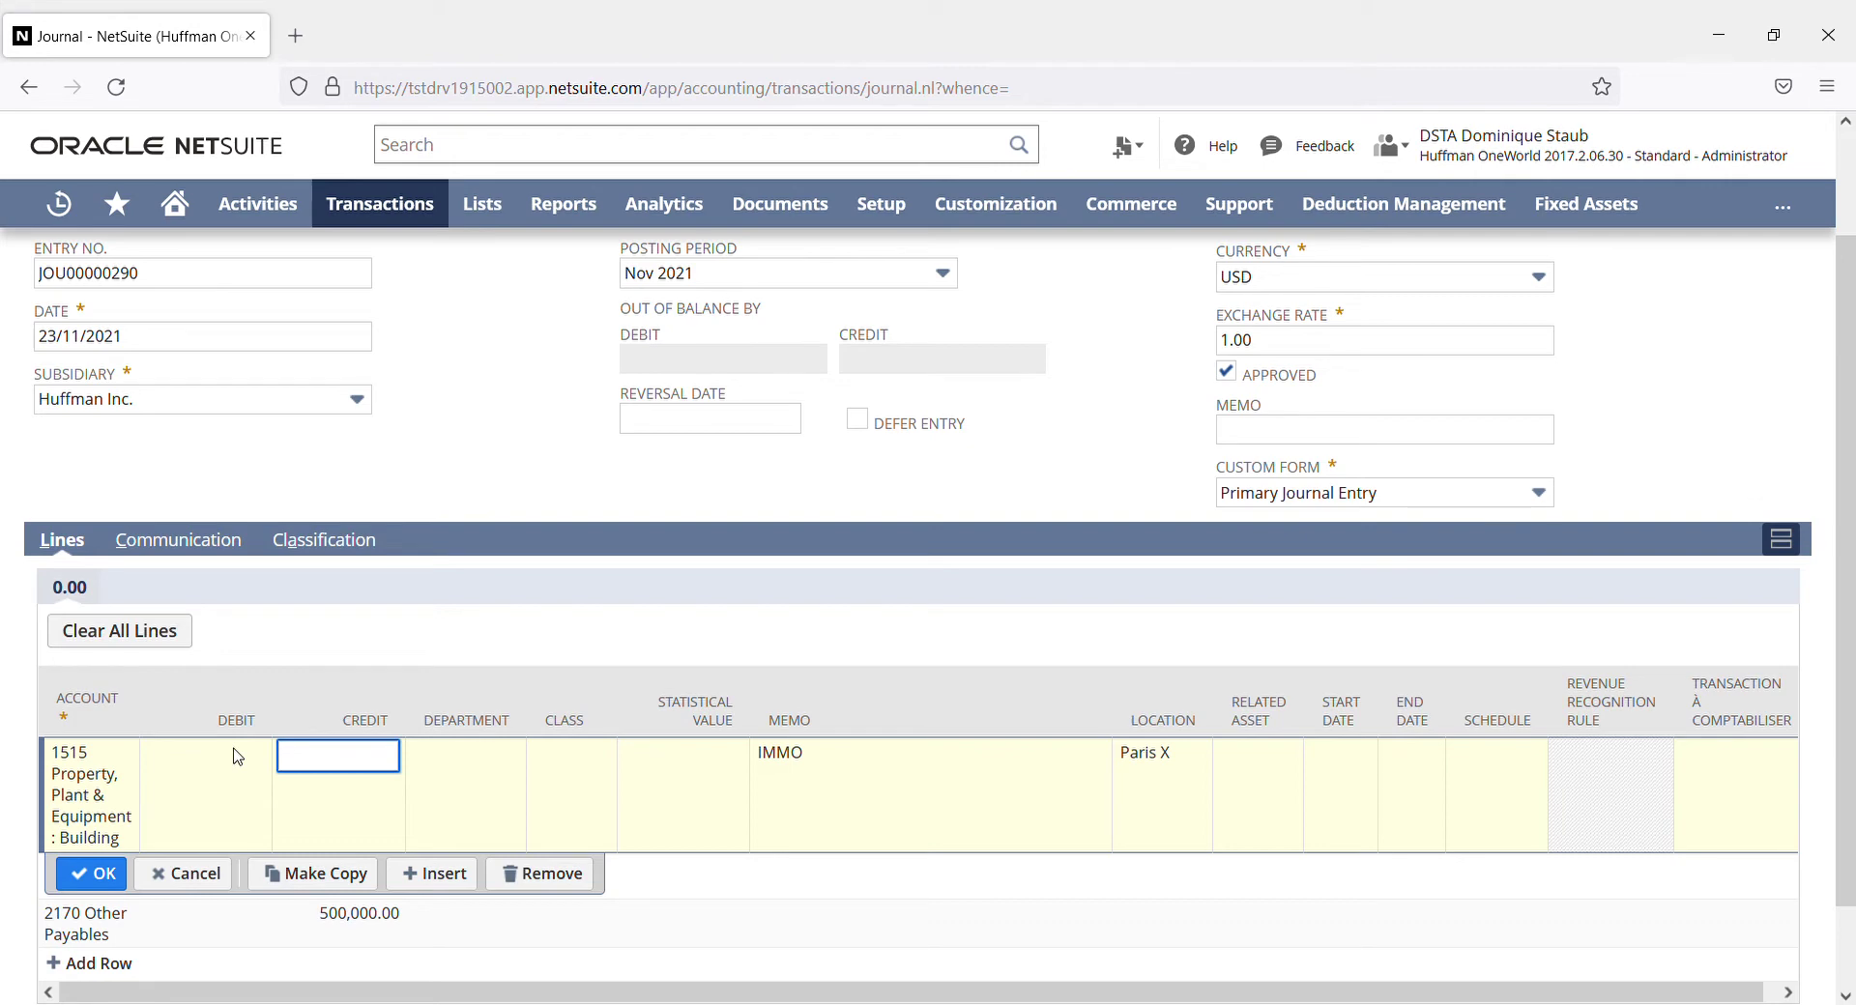
text(1,50)
text(00)
click(91, 872)
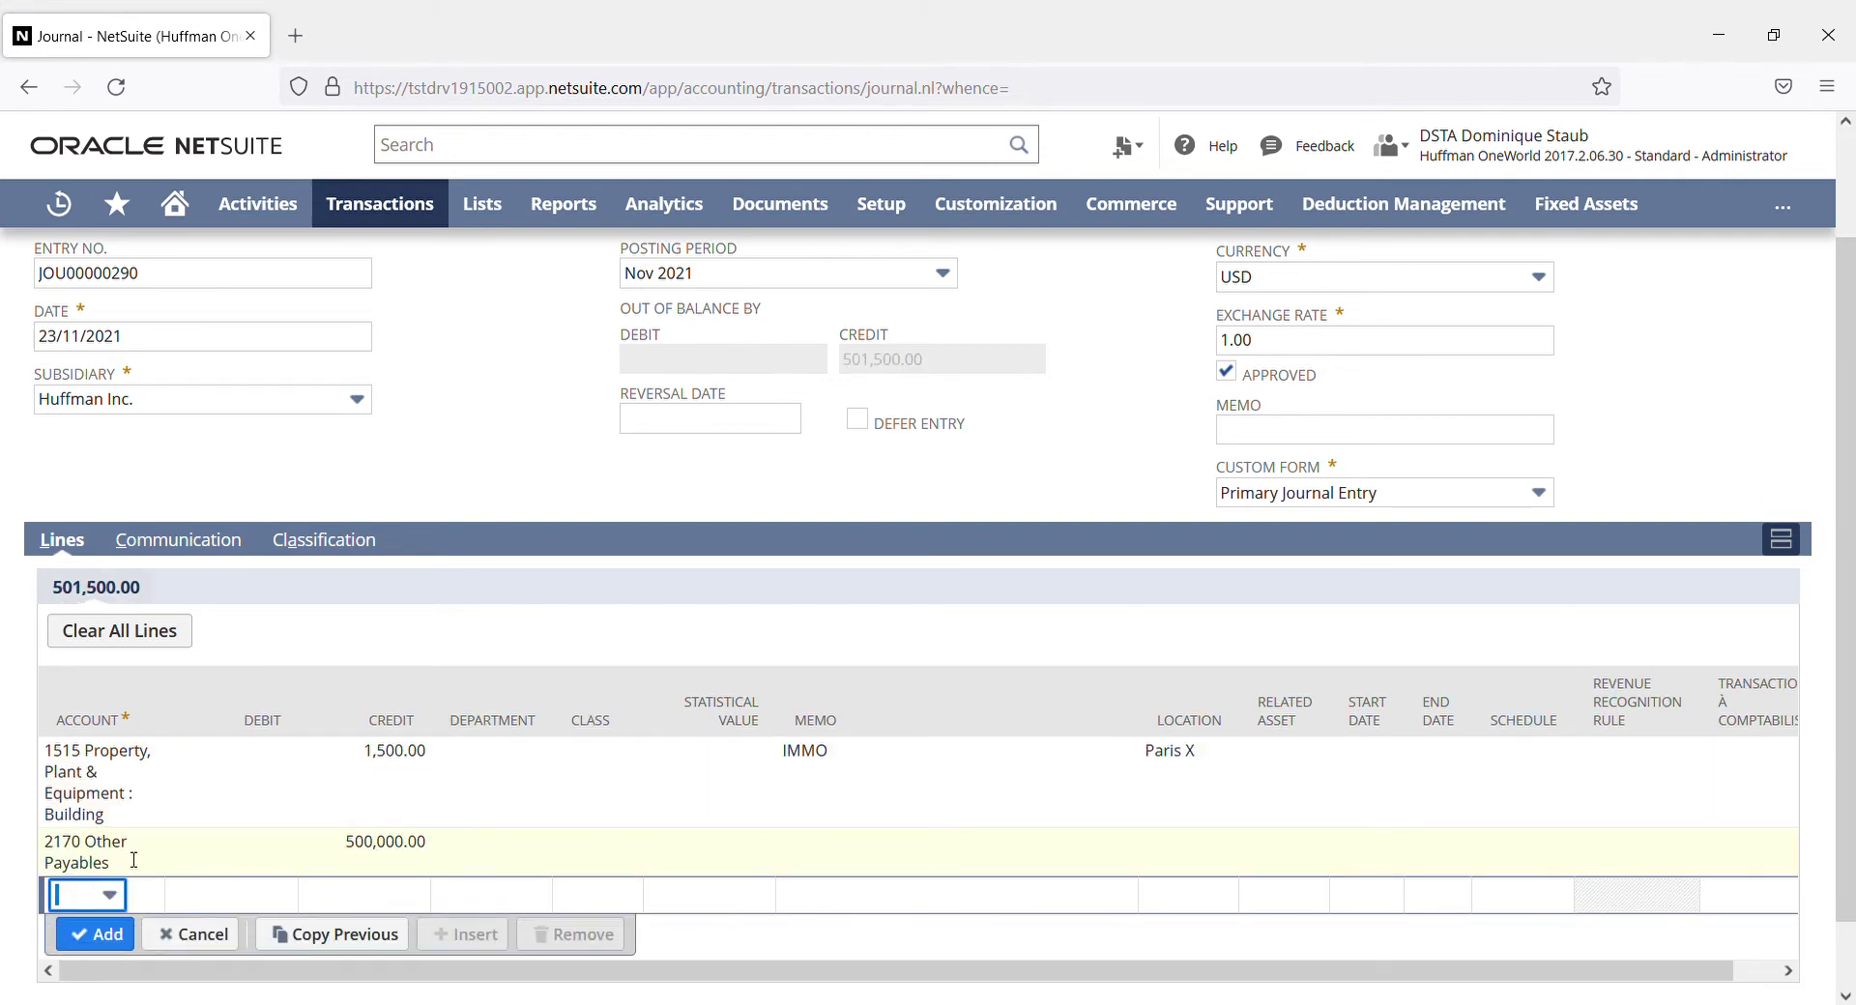
Step: Change the second journal line's account to 6610 General and Administrative : Depreciation & Amortization Expenses : Depreciation Expense
click(133, 860)
scroll(123, 925, up, 2)
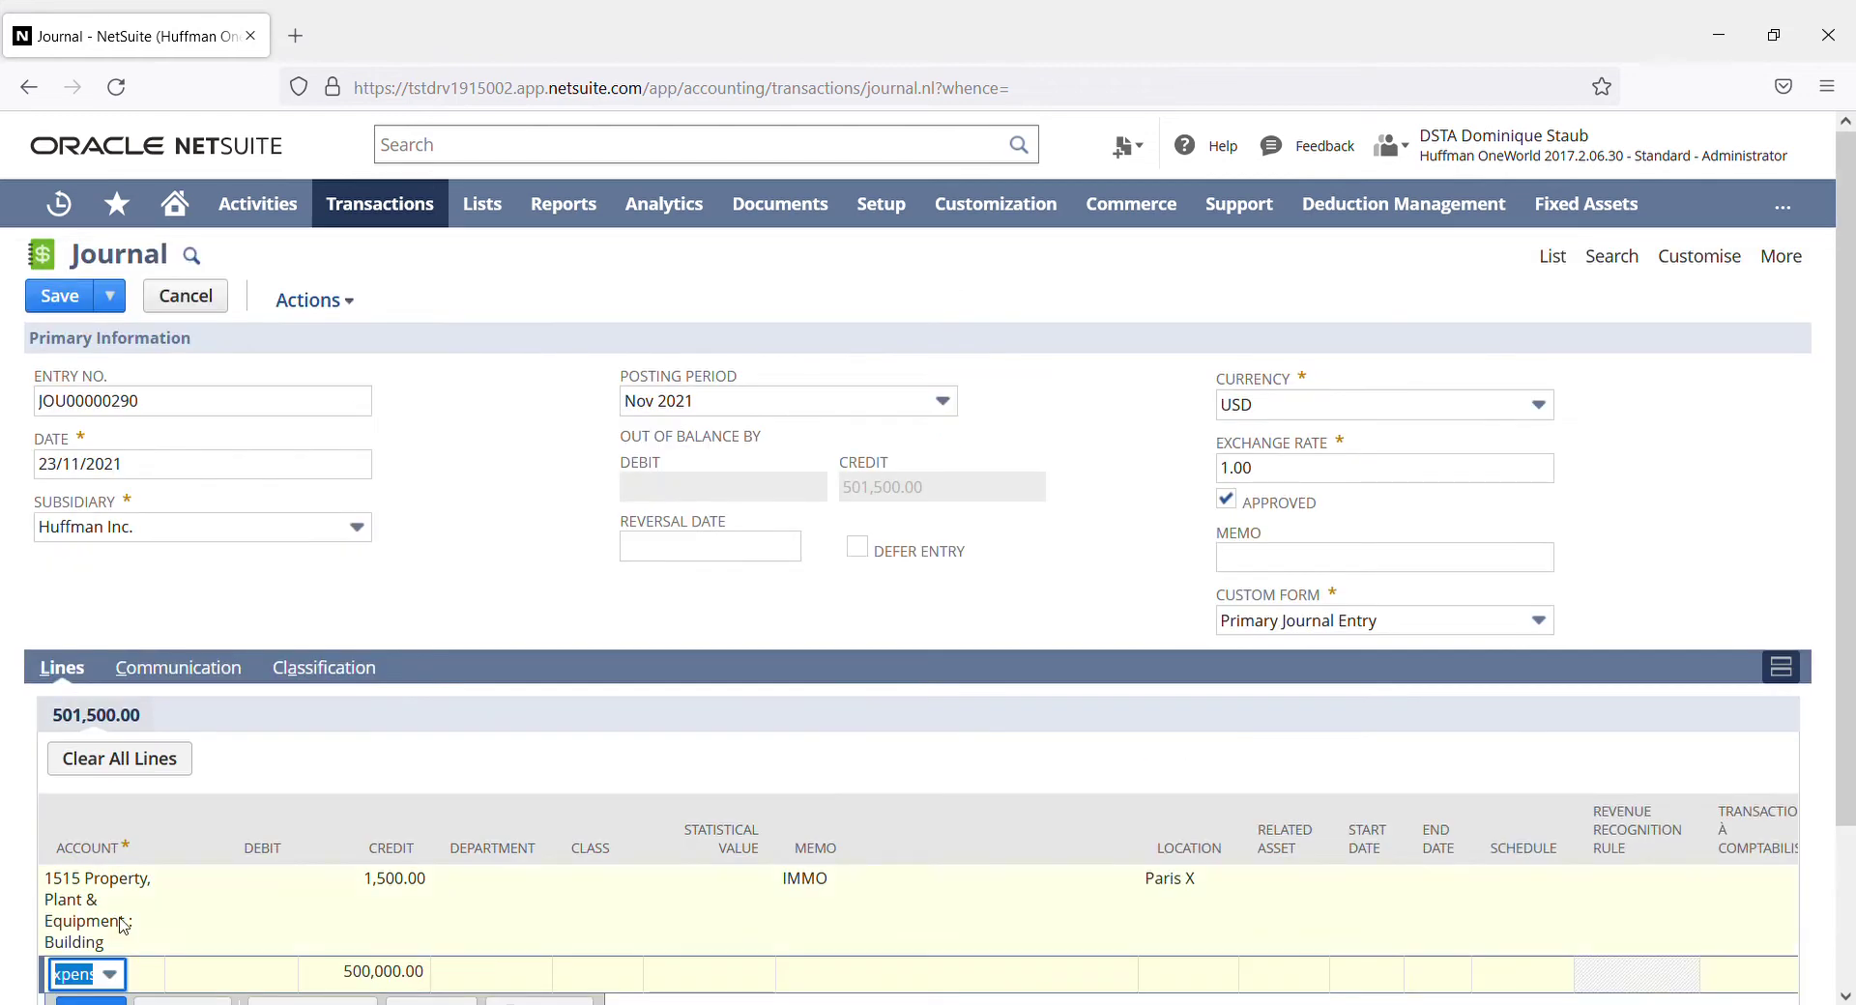
click(109, 974)
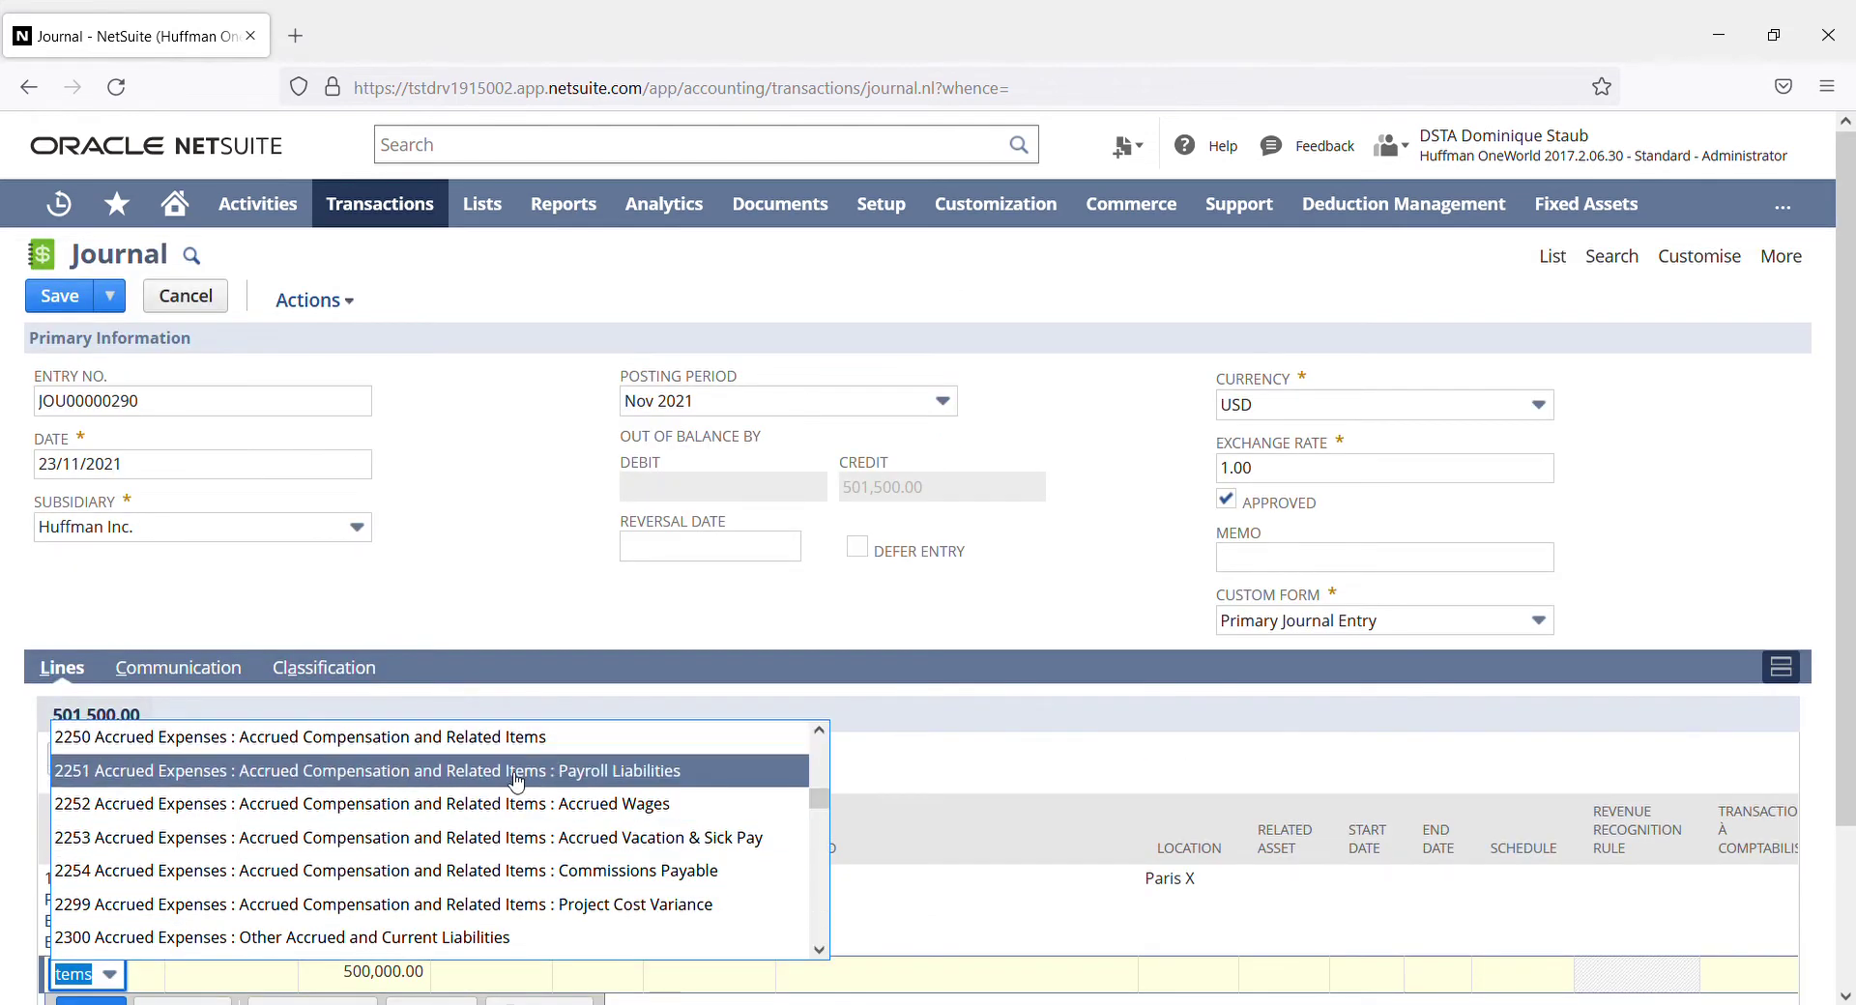
drag(819, 804, 834, 880)
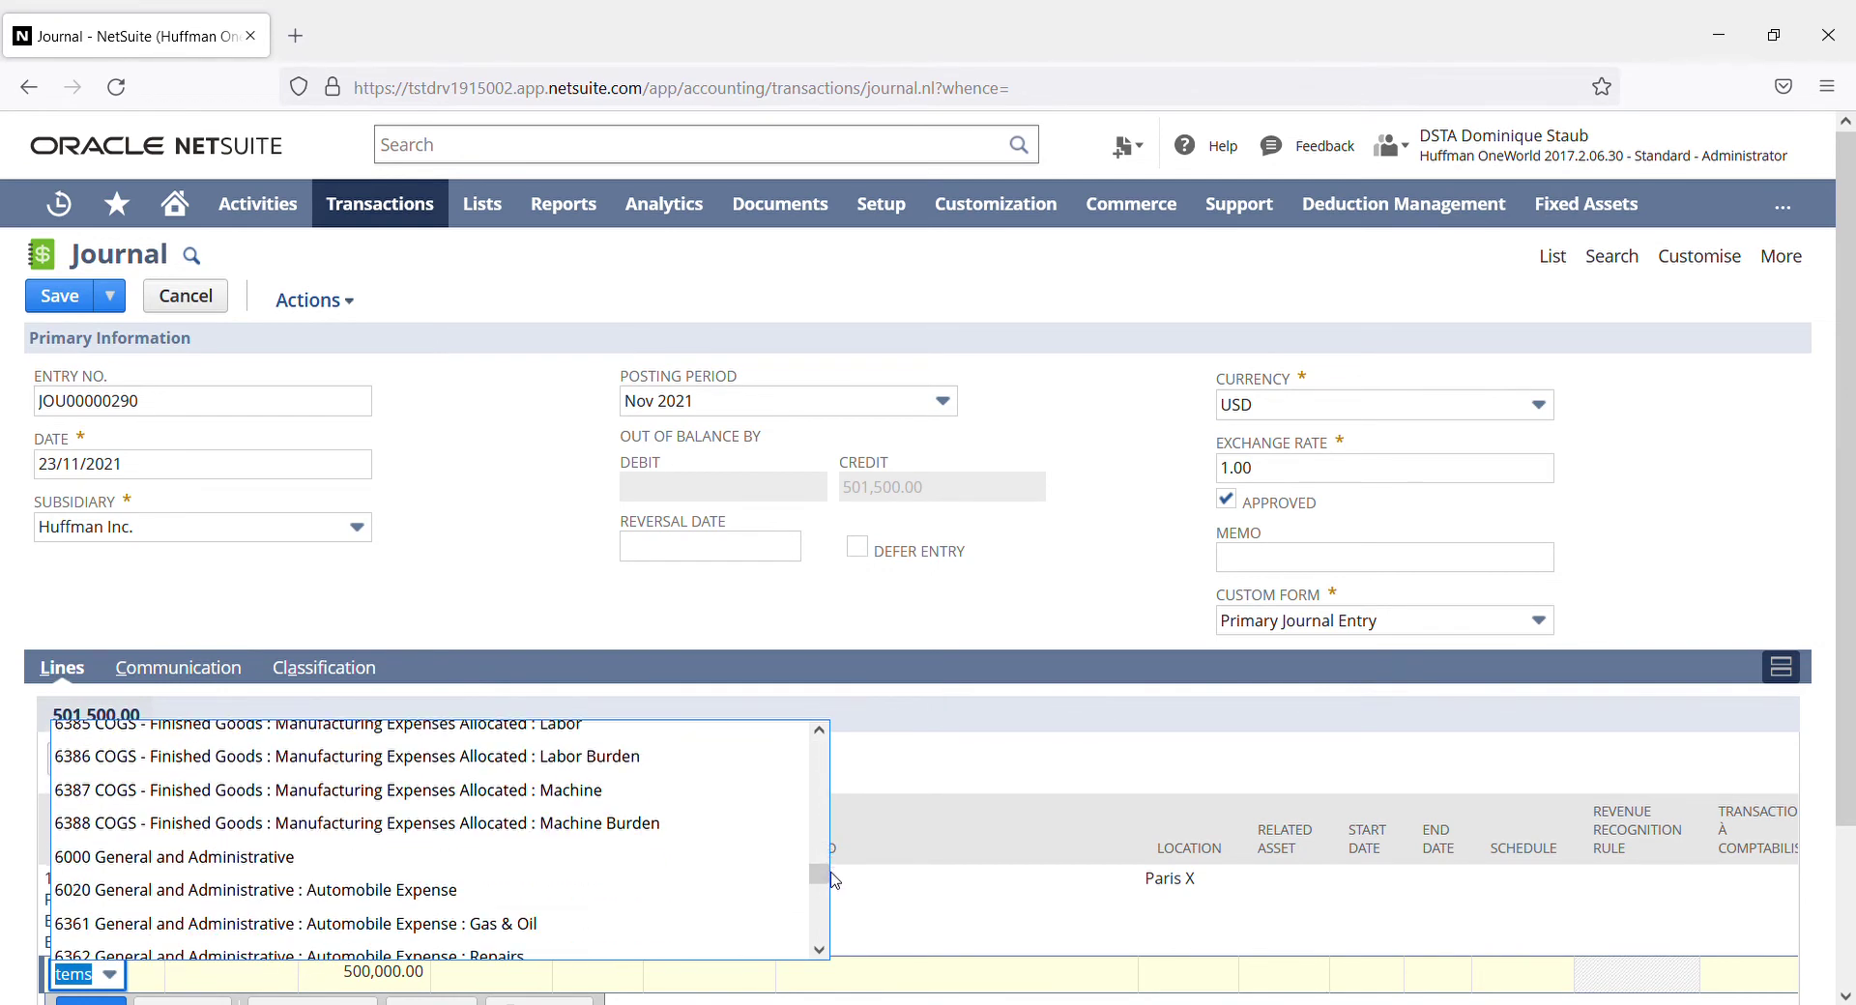
scroll(623, 833, down, 6)
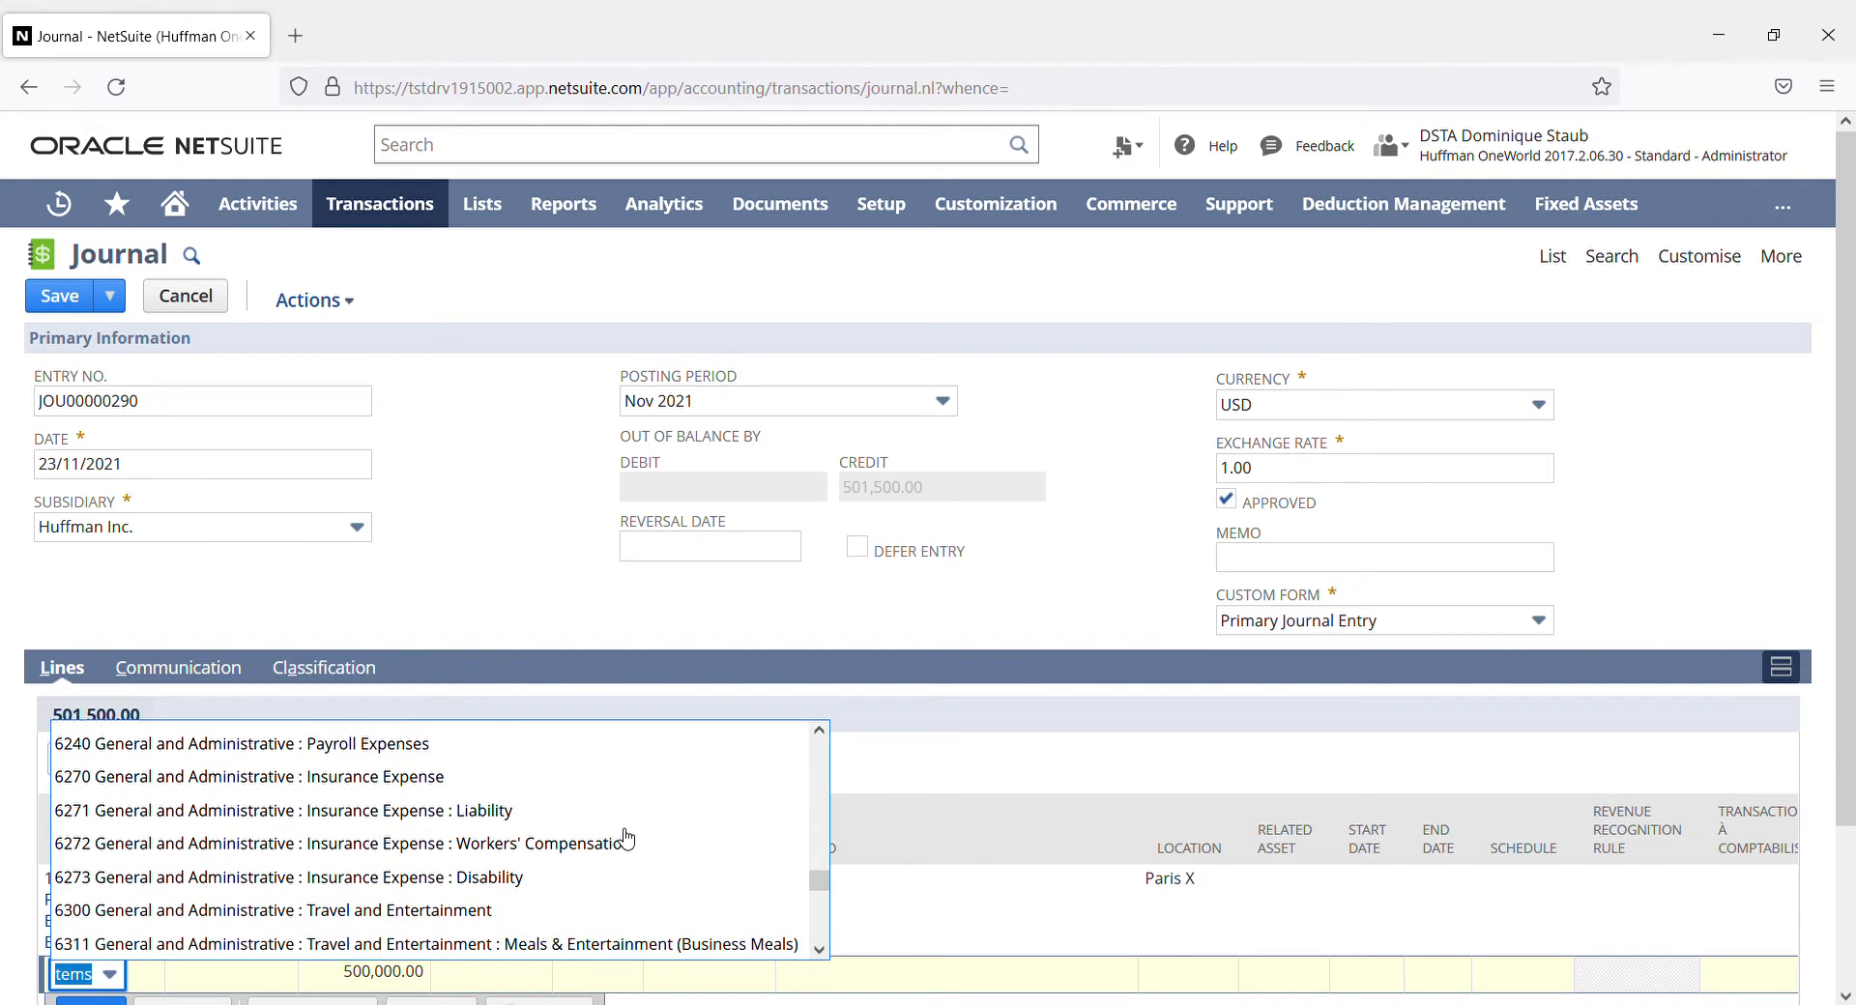
scroll(626, 837, down, 8)
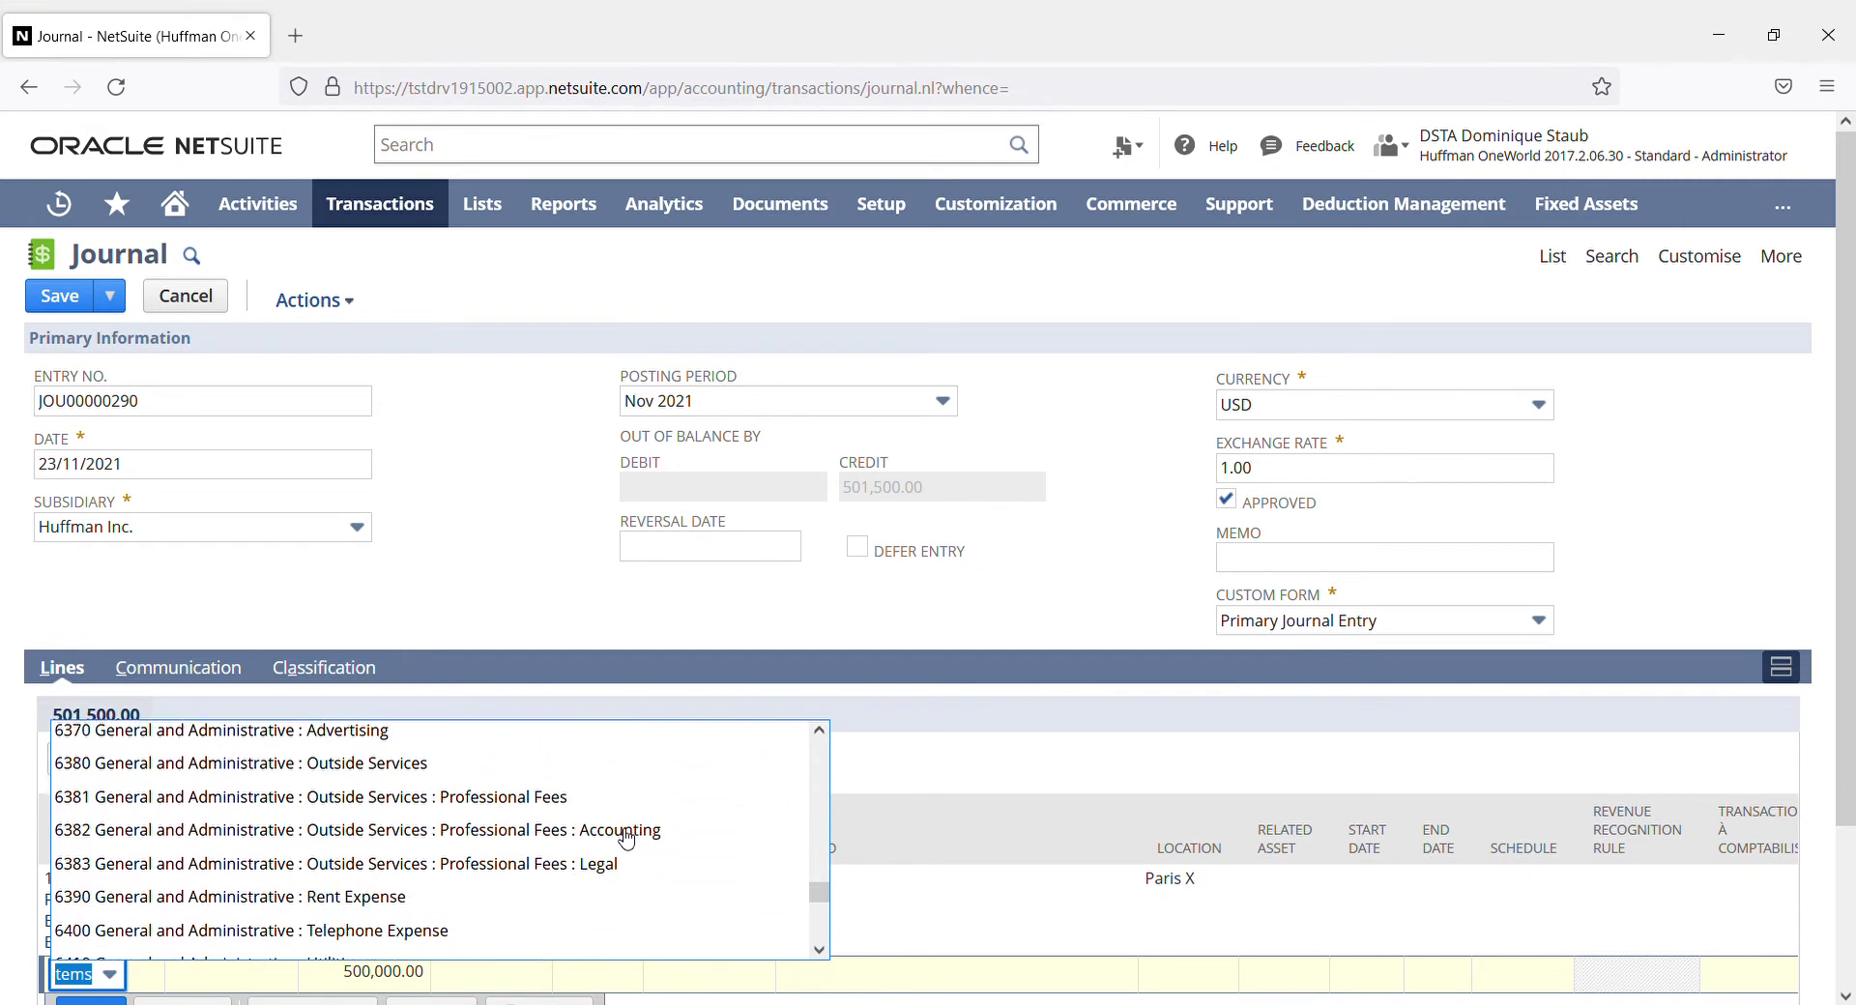
scroll(627, 837, down, 4)
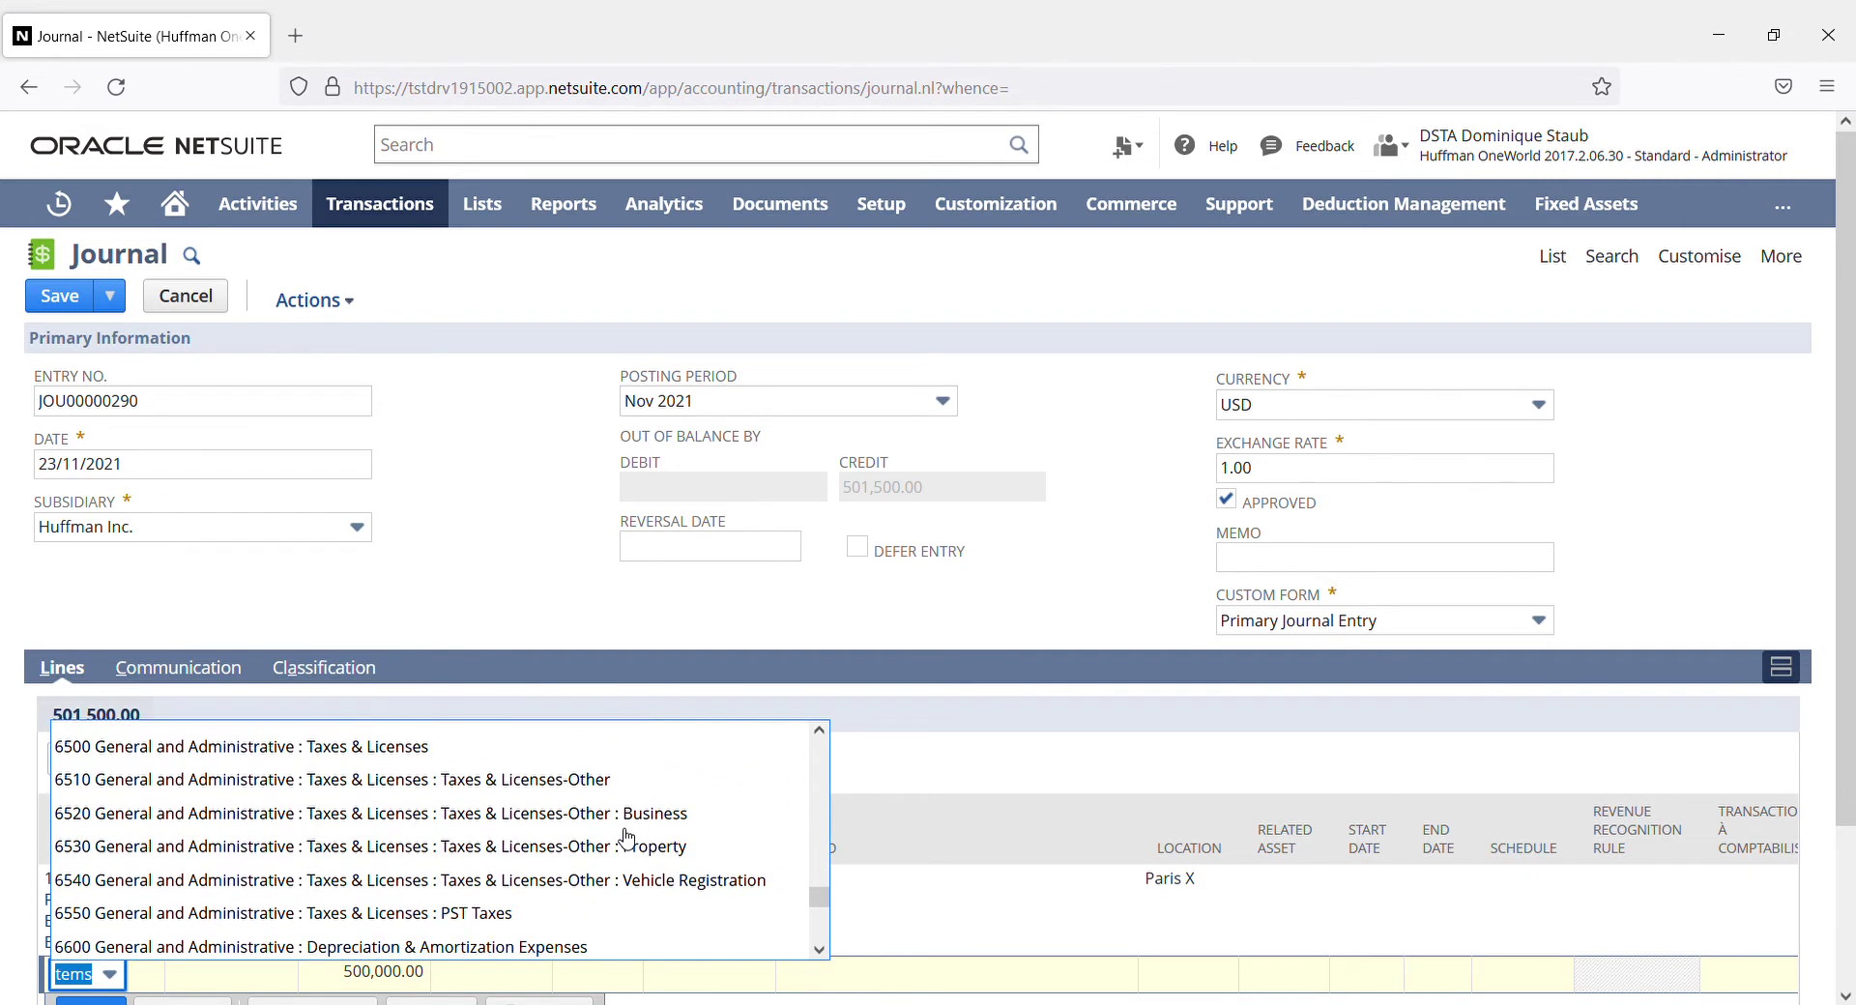
scroll(627, 837, down, 4)
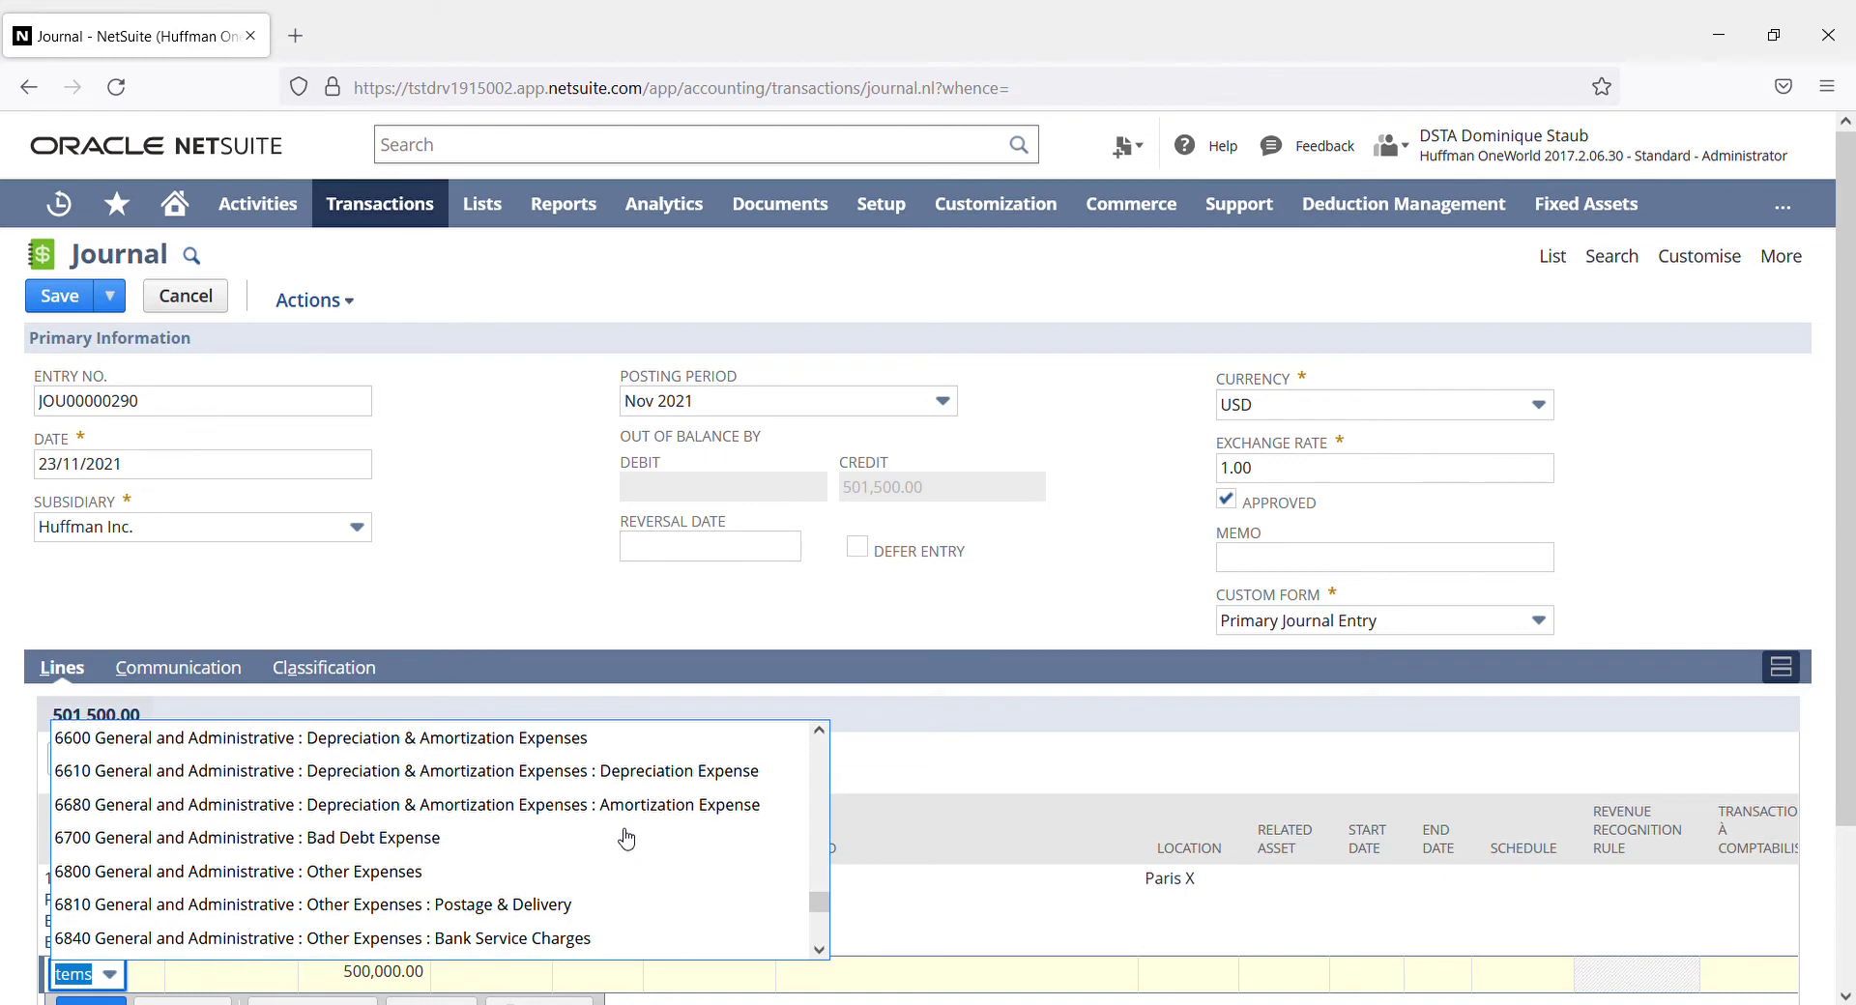
click(726, 785)
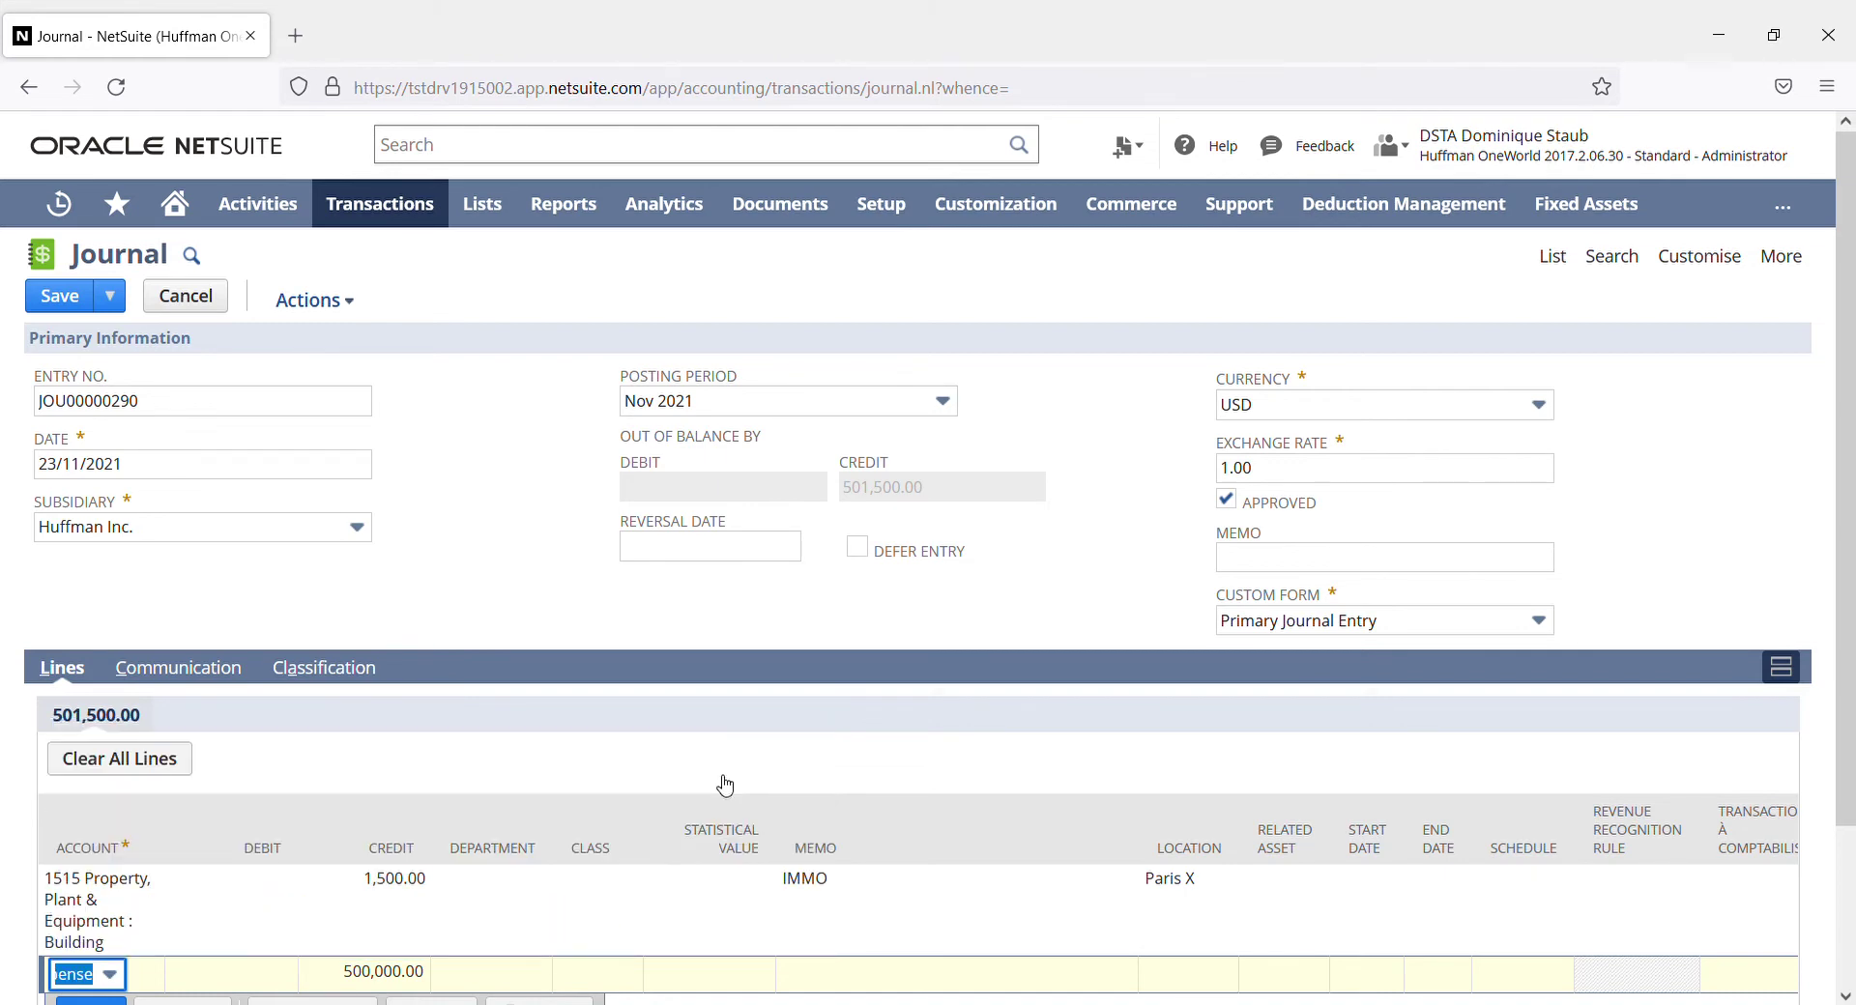
Step: On the Depreciation Expense line, clear the credit and enter a debit of 1,500
click(268, 951)
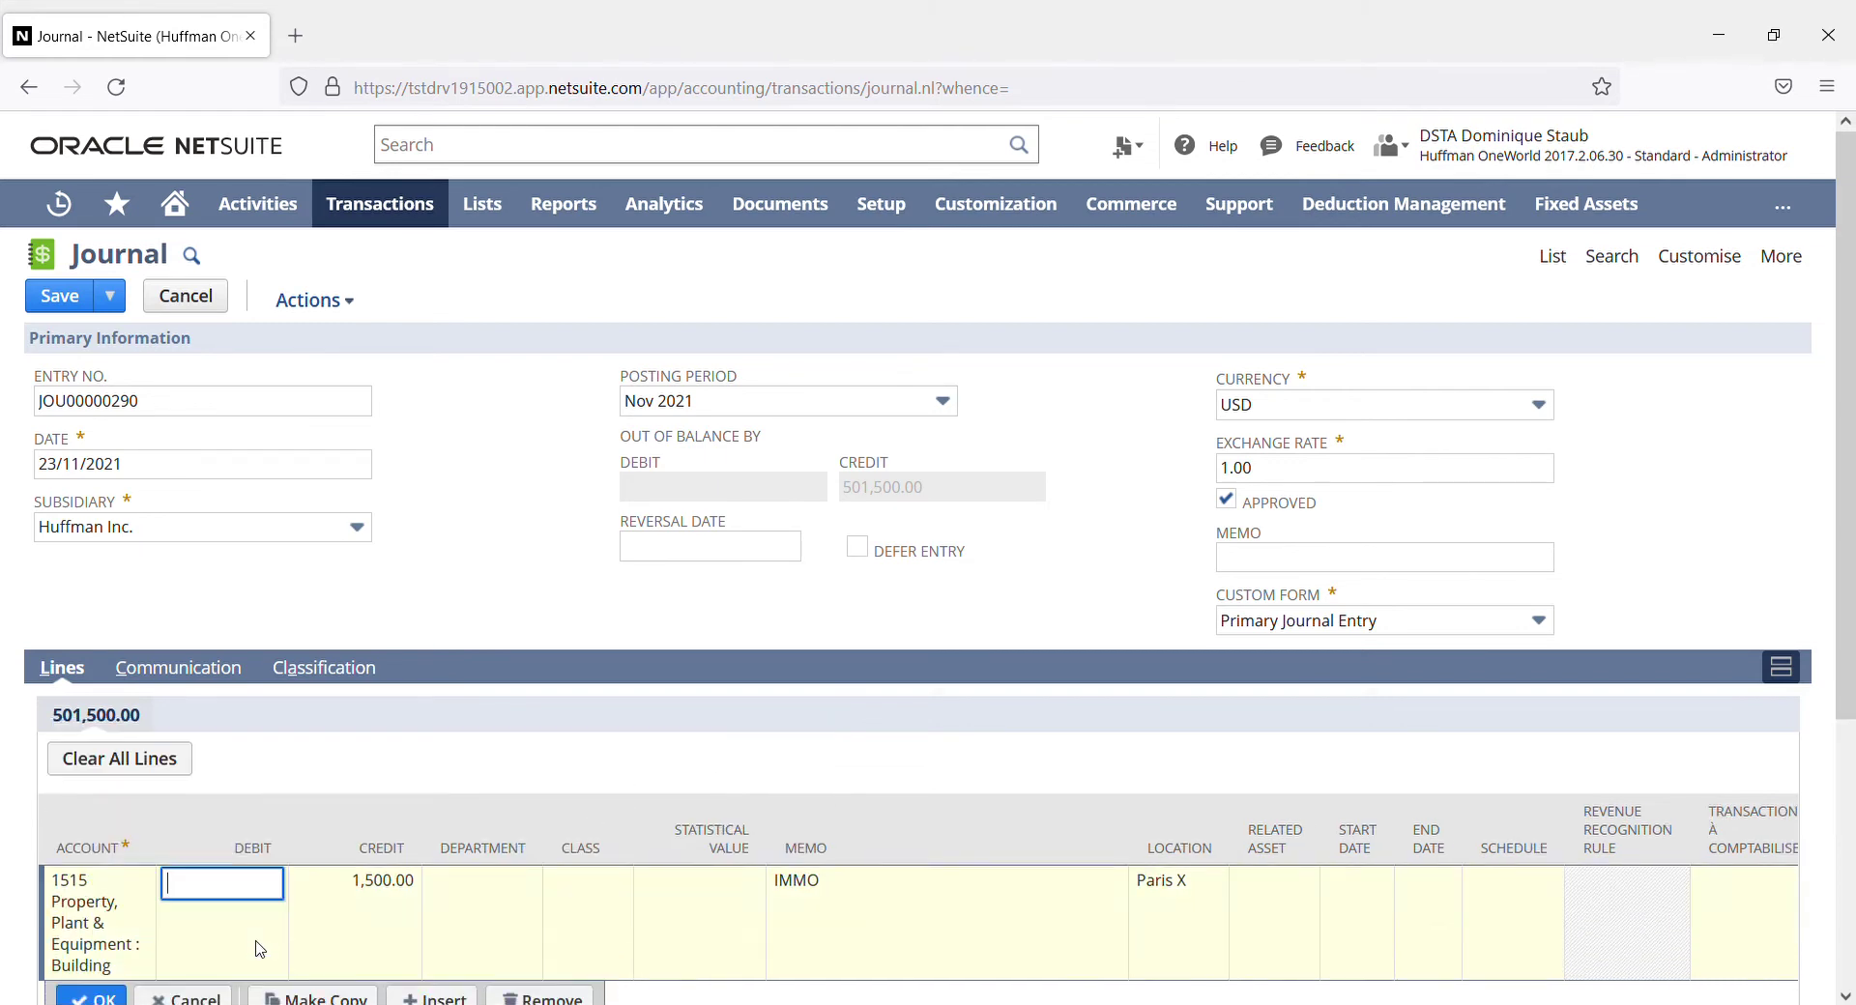
scroll(261, 947, down, 3)
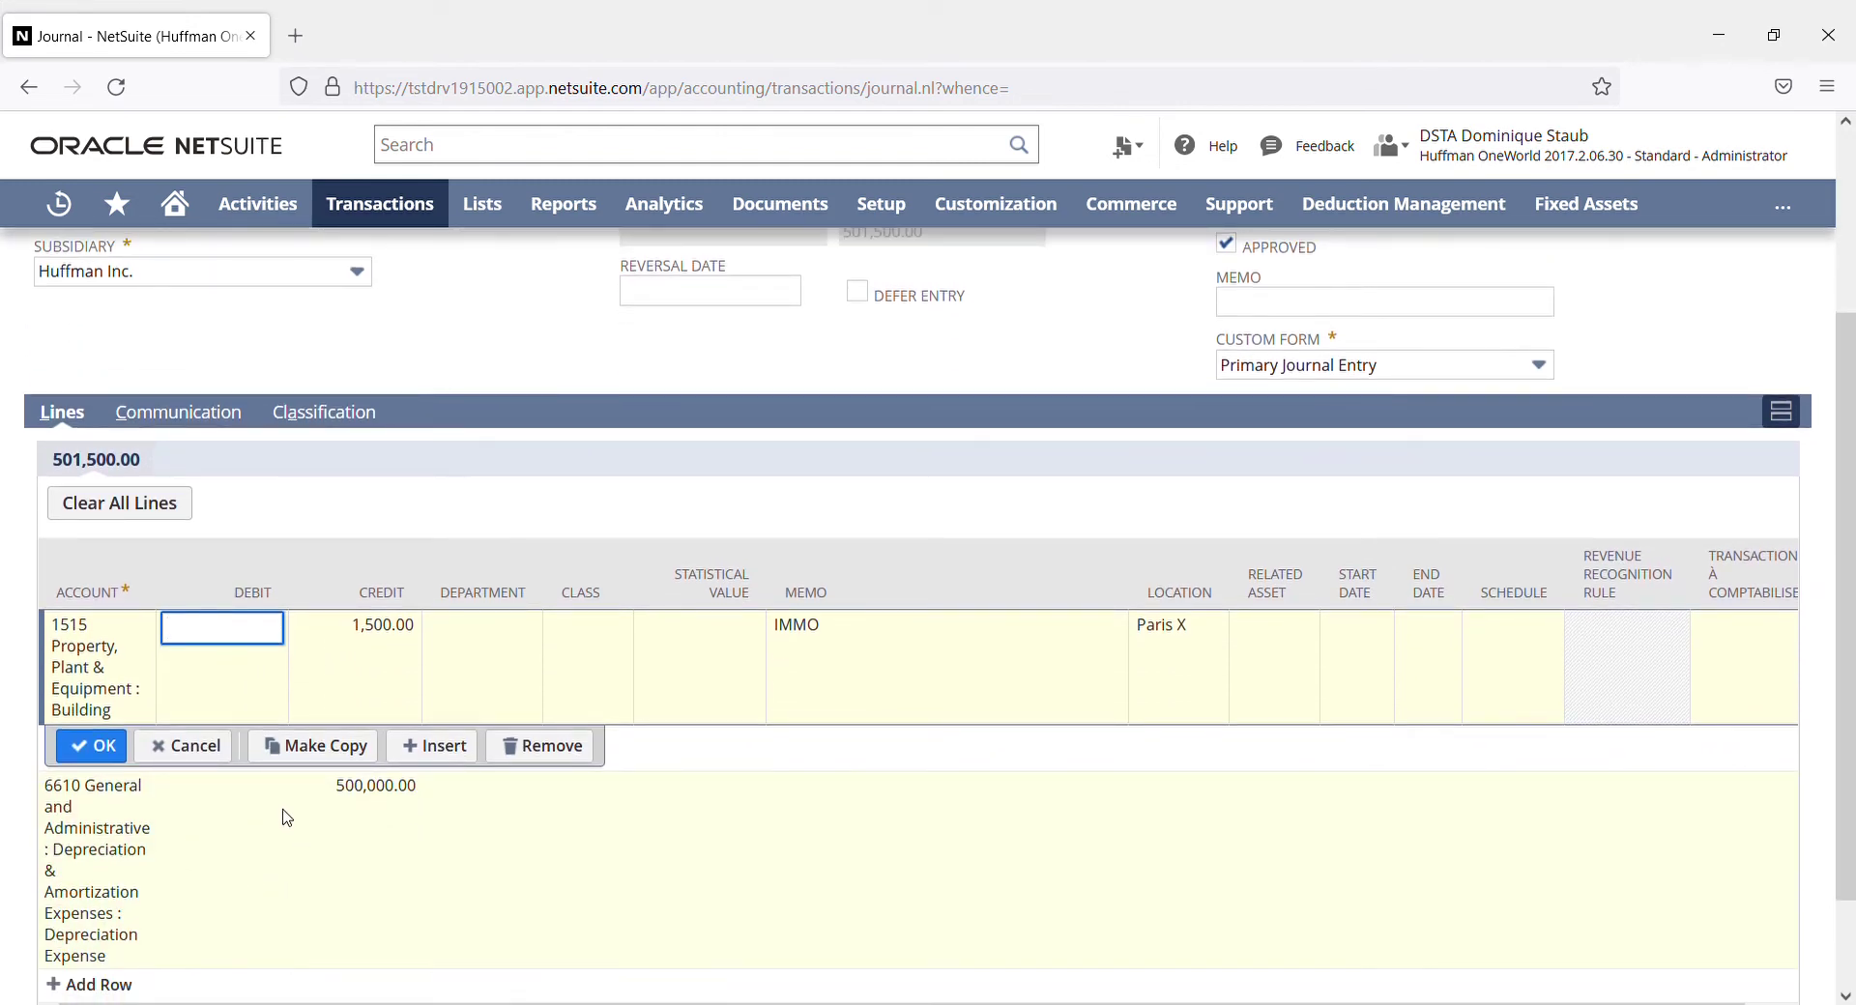
click(379, 810)
key(BackSpace)
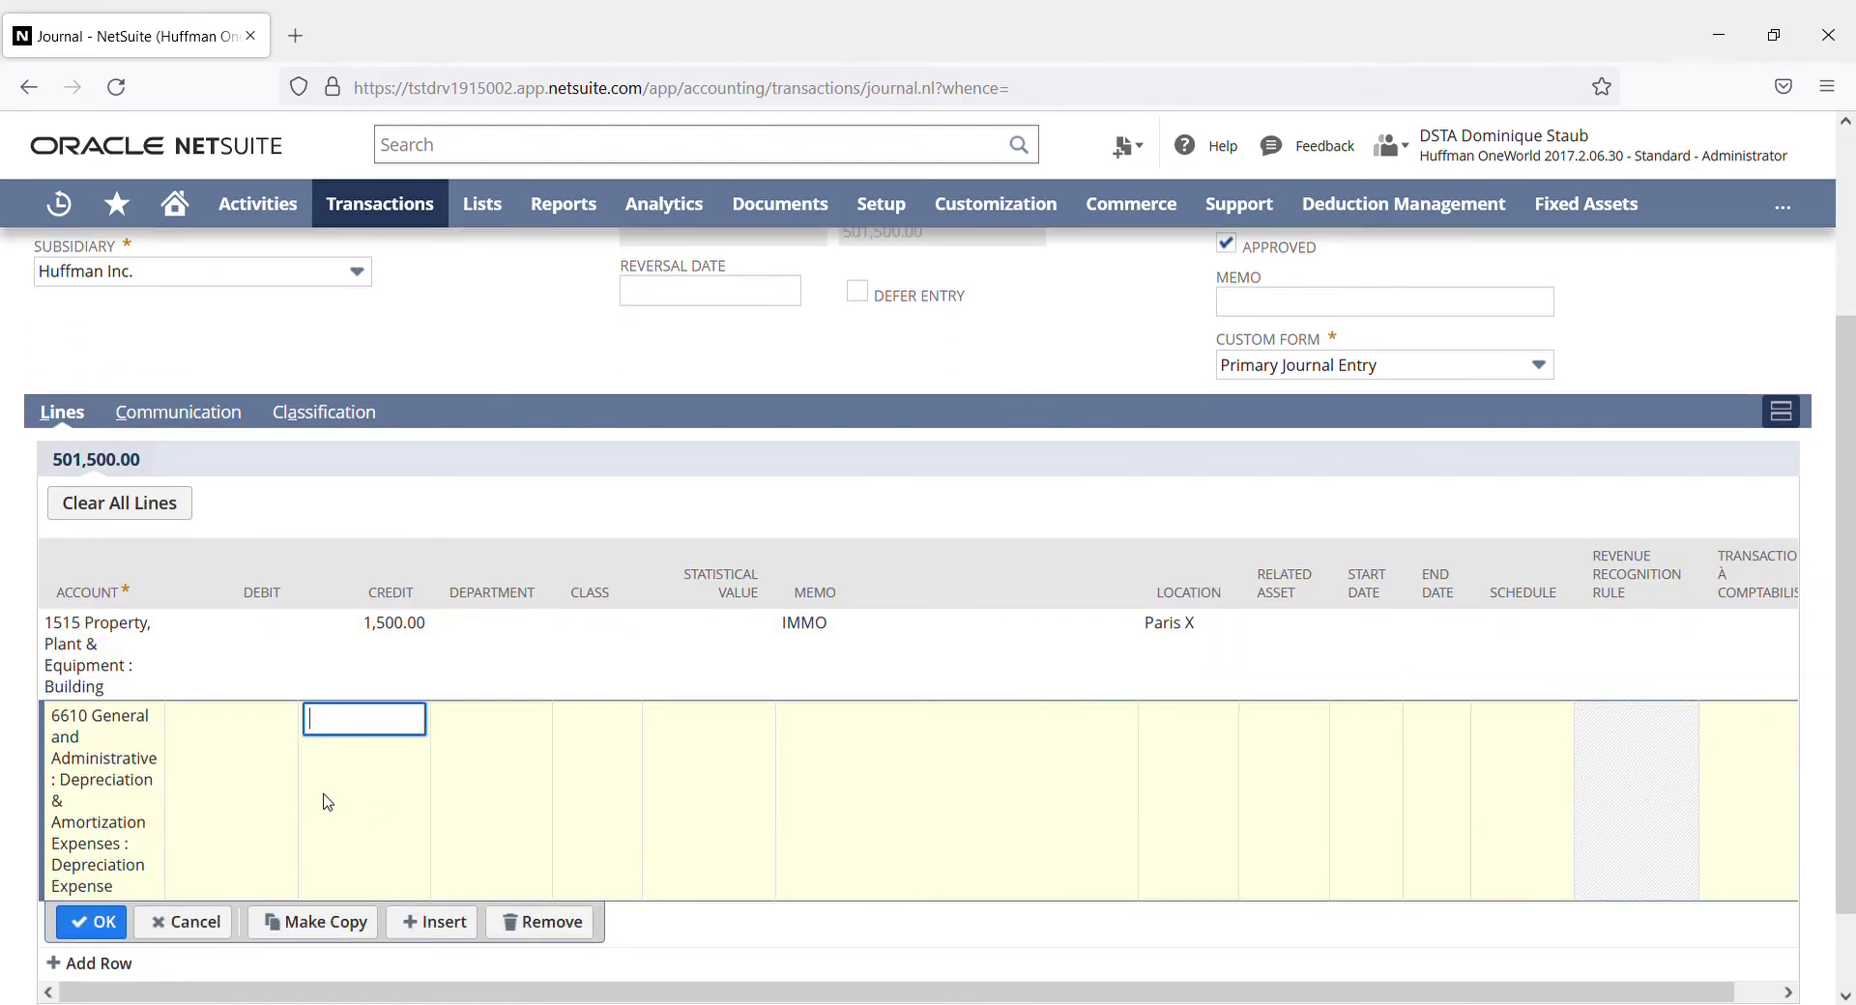
click(265, 735)
click(241, 737)
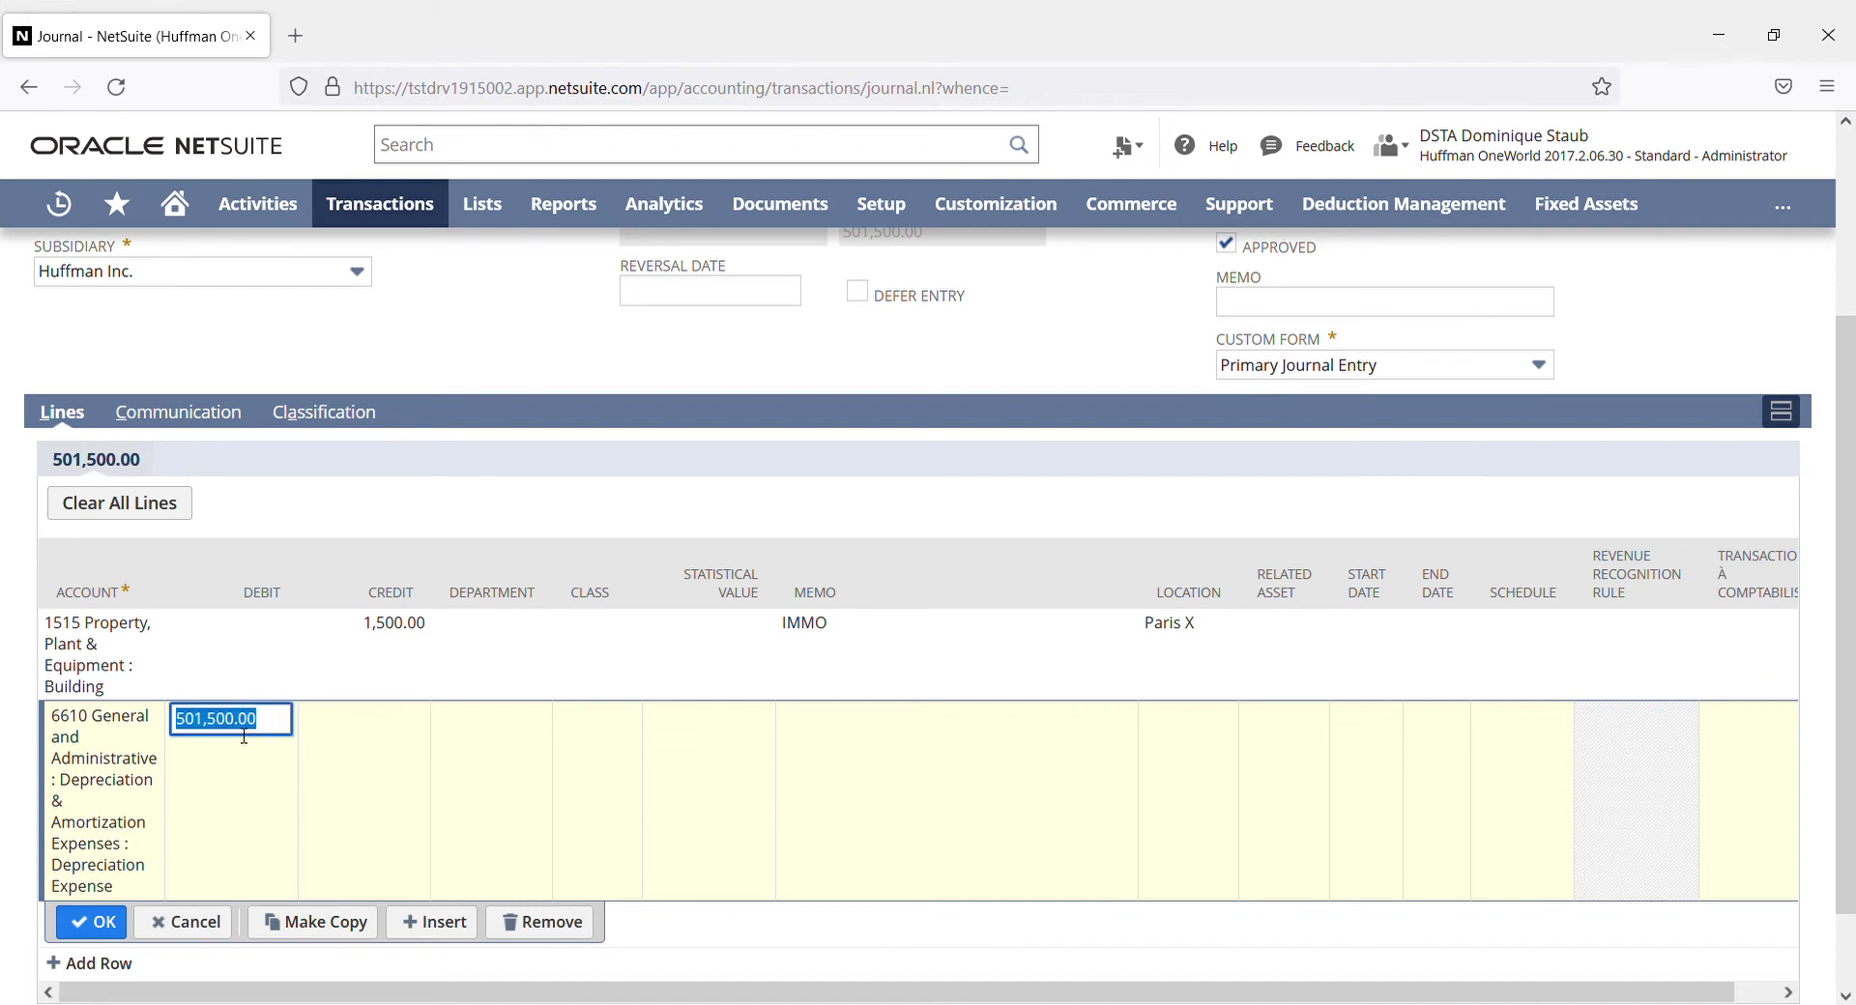
text(15000)
key(BackSpace)
click(92, 921)
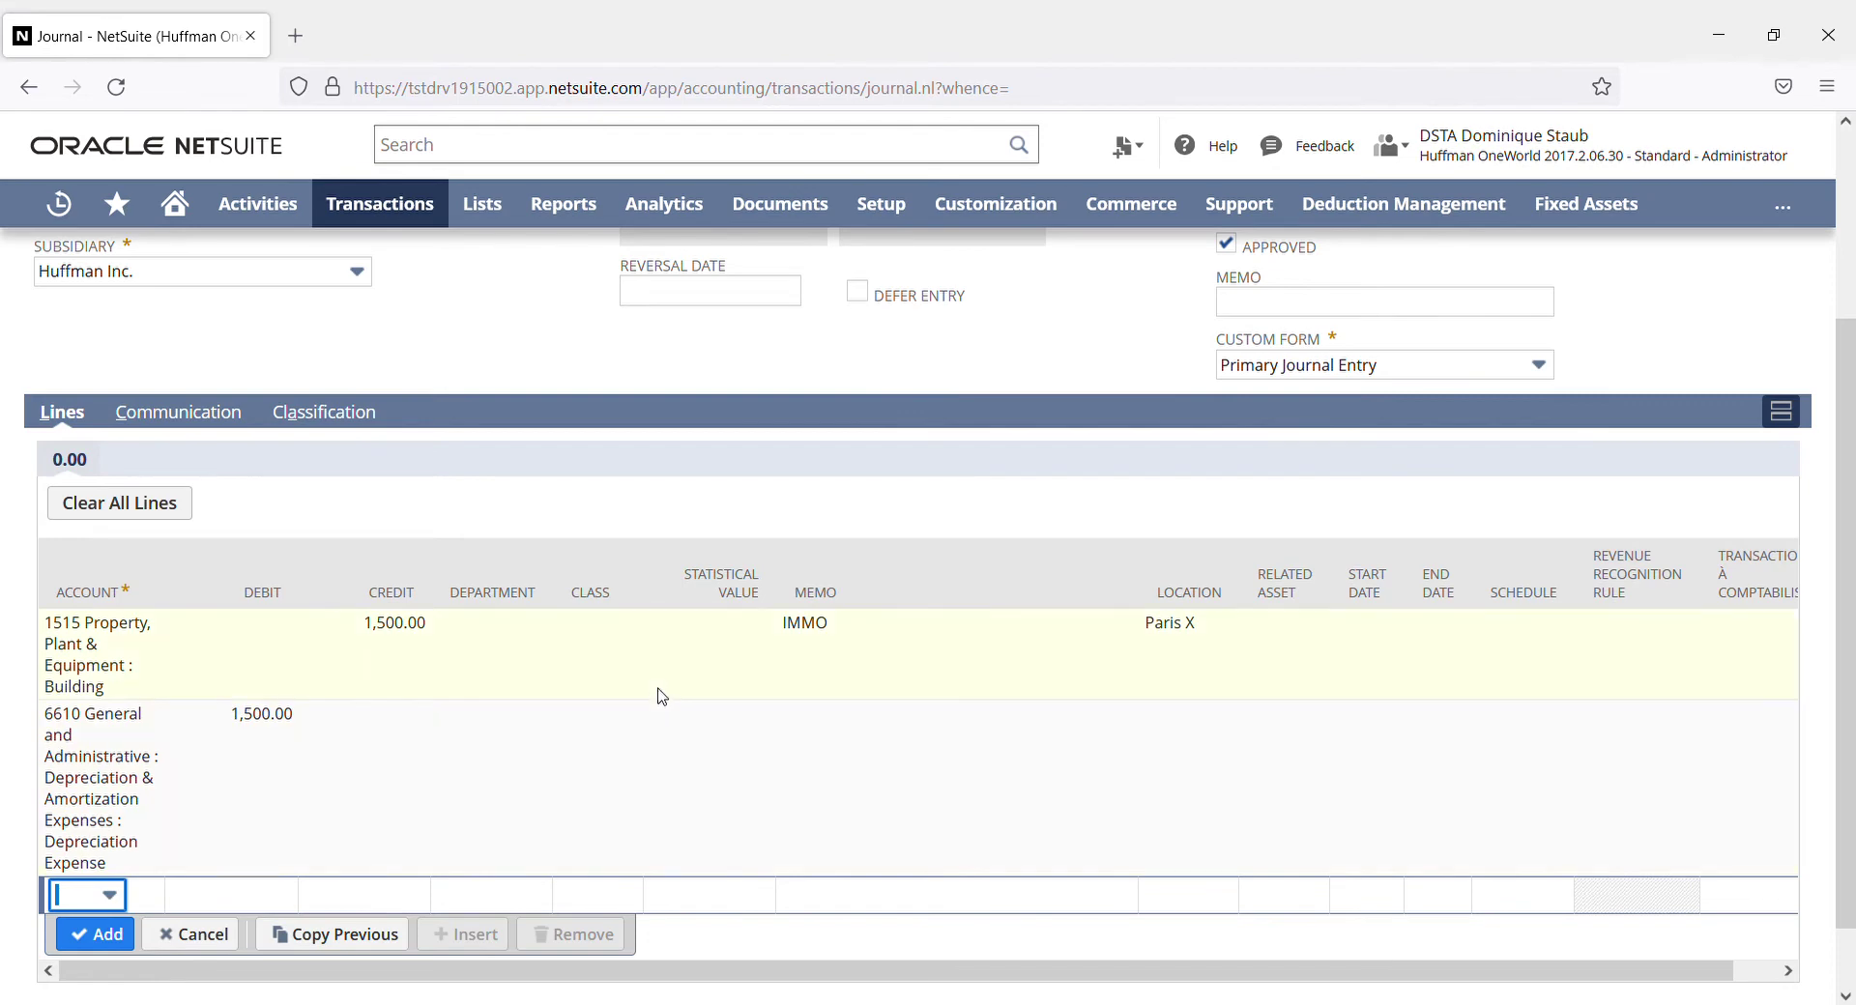
Step: Enter the memo IMMO on the Depreciation Expense line
click(823, 725)
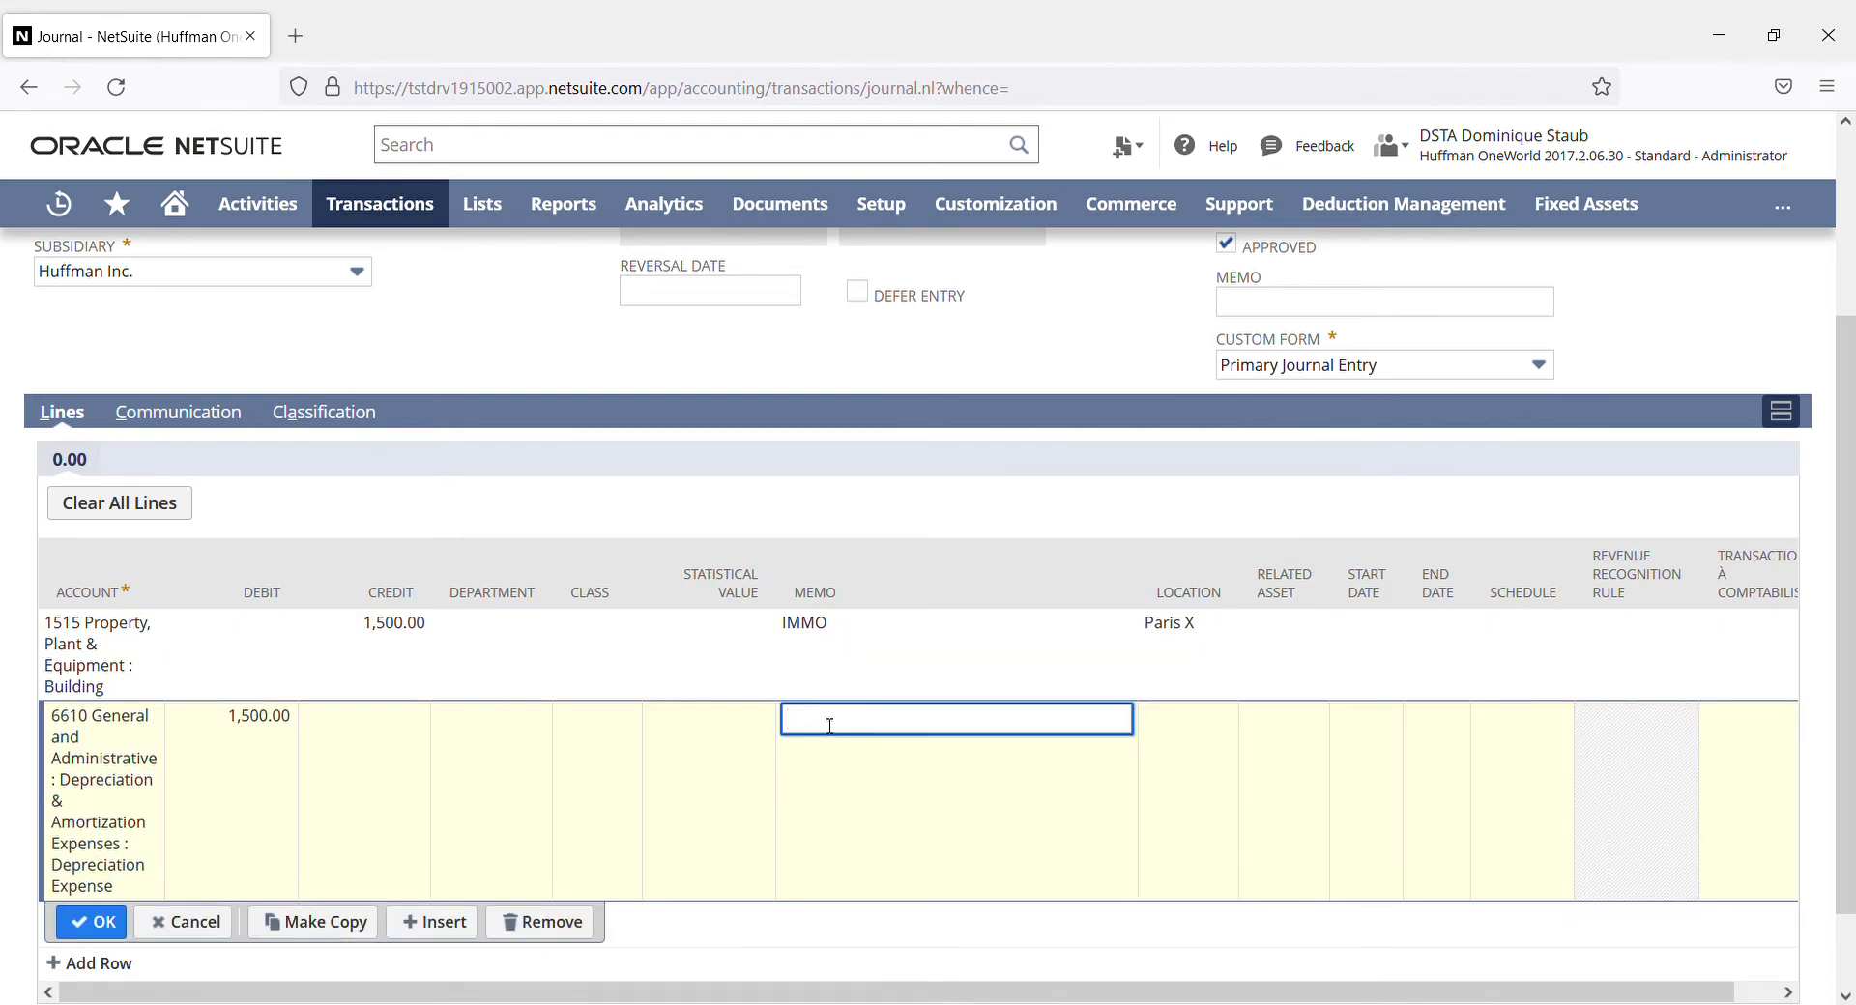
text(IMMO)
click(1185, 731)
click(1191, 675)
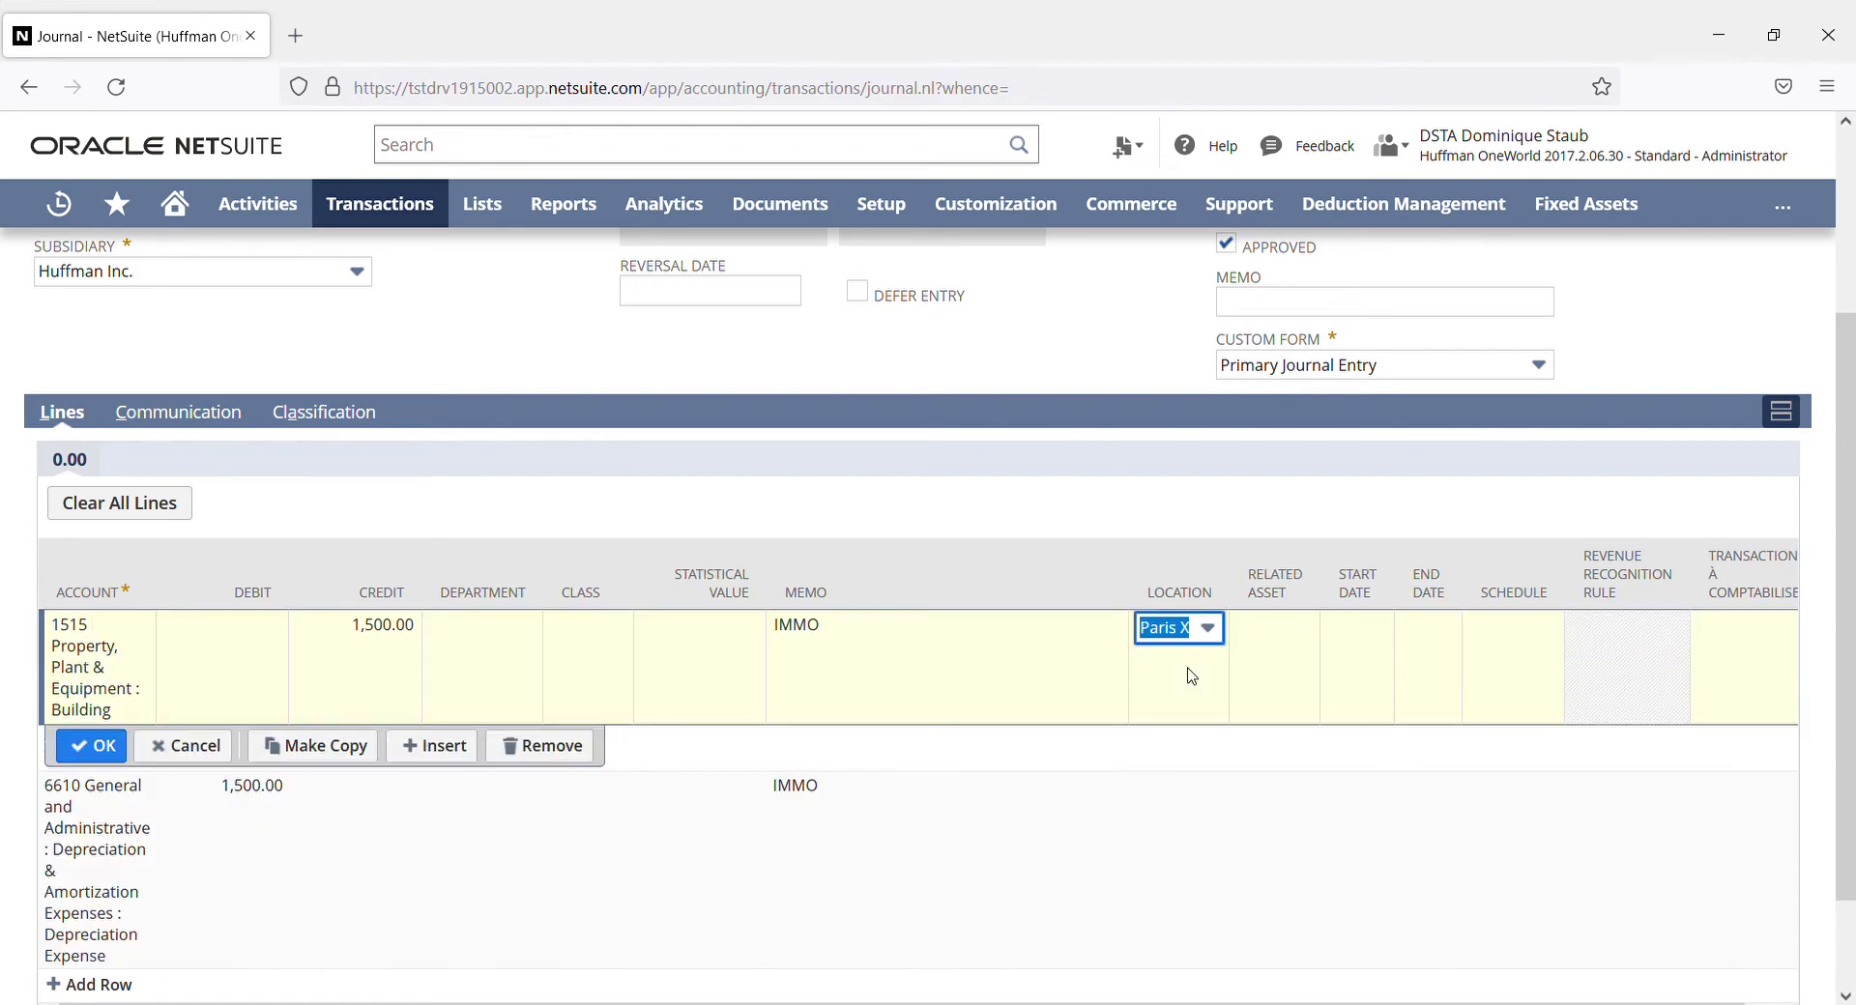
click(96, 746)
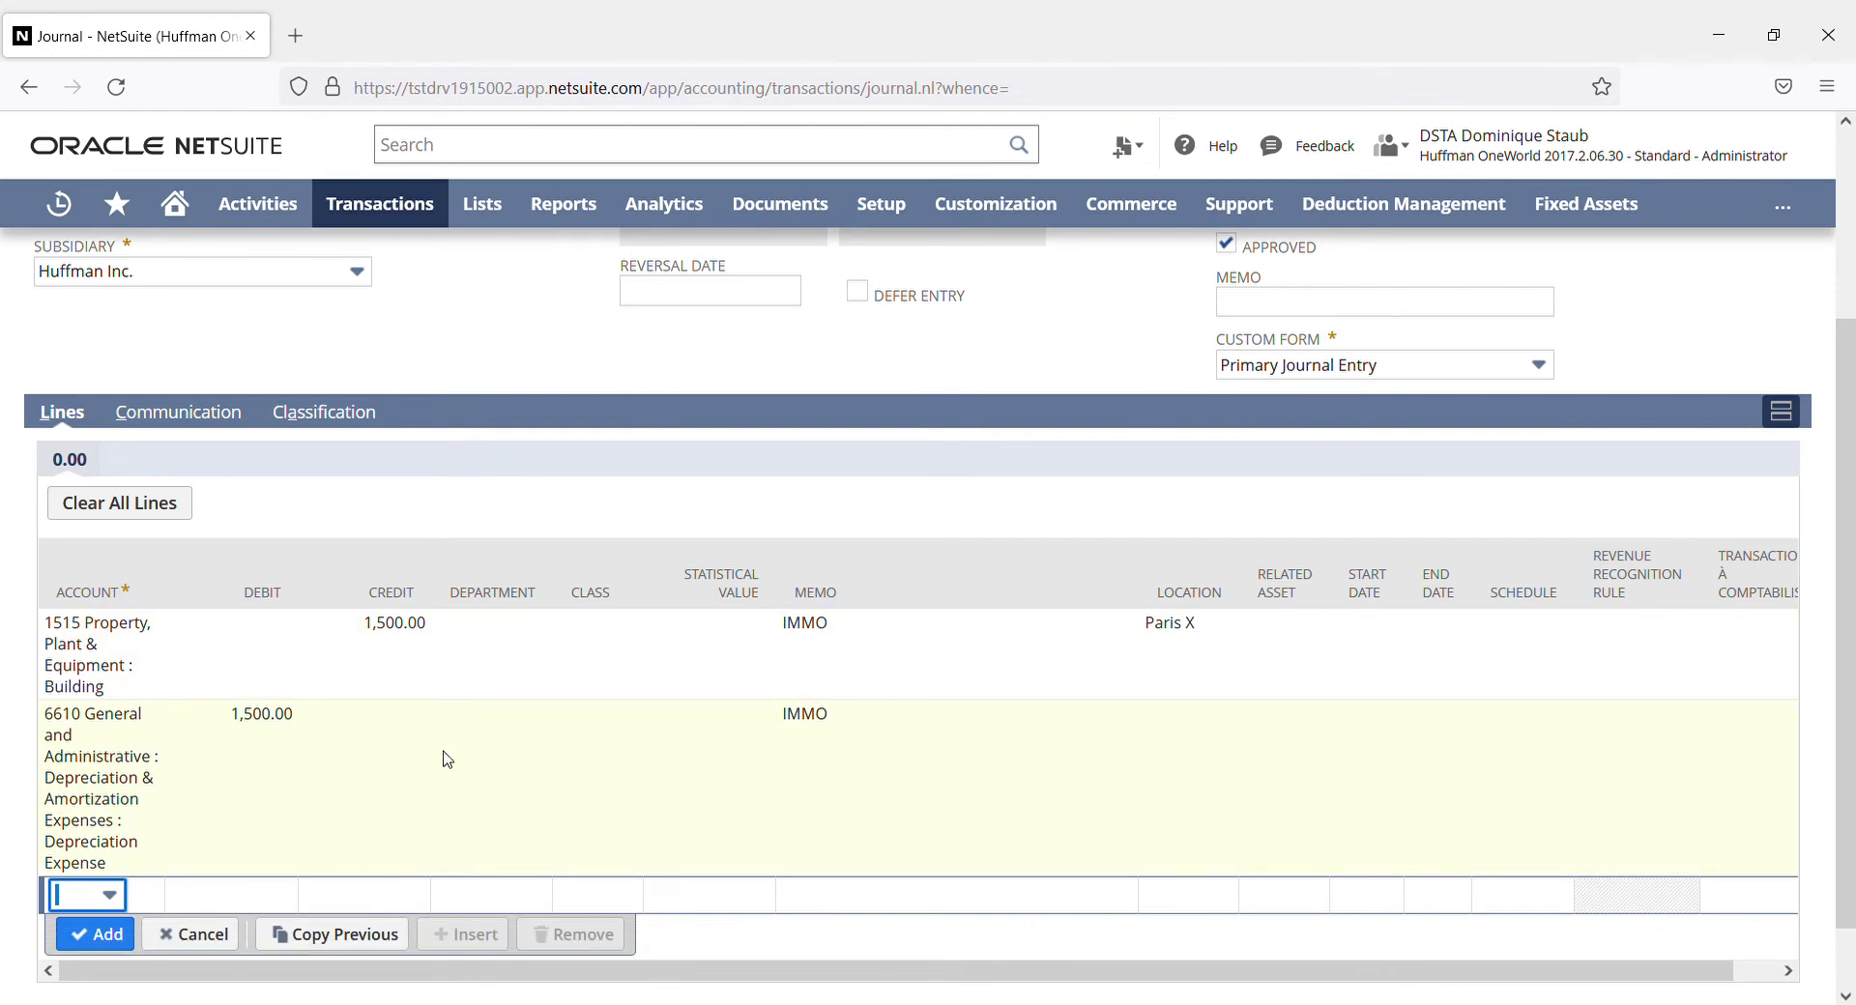
Step: Memorise the journal entry and set the memorised transaction's action to Automatic
scroll(448, 756, up, 3)
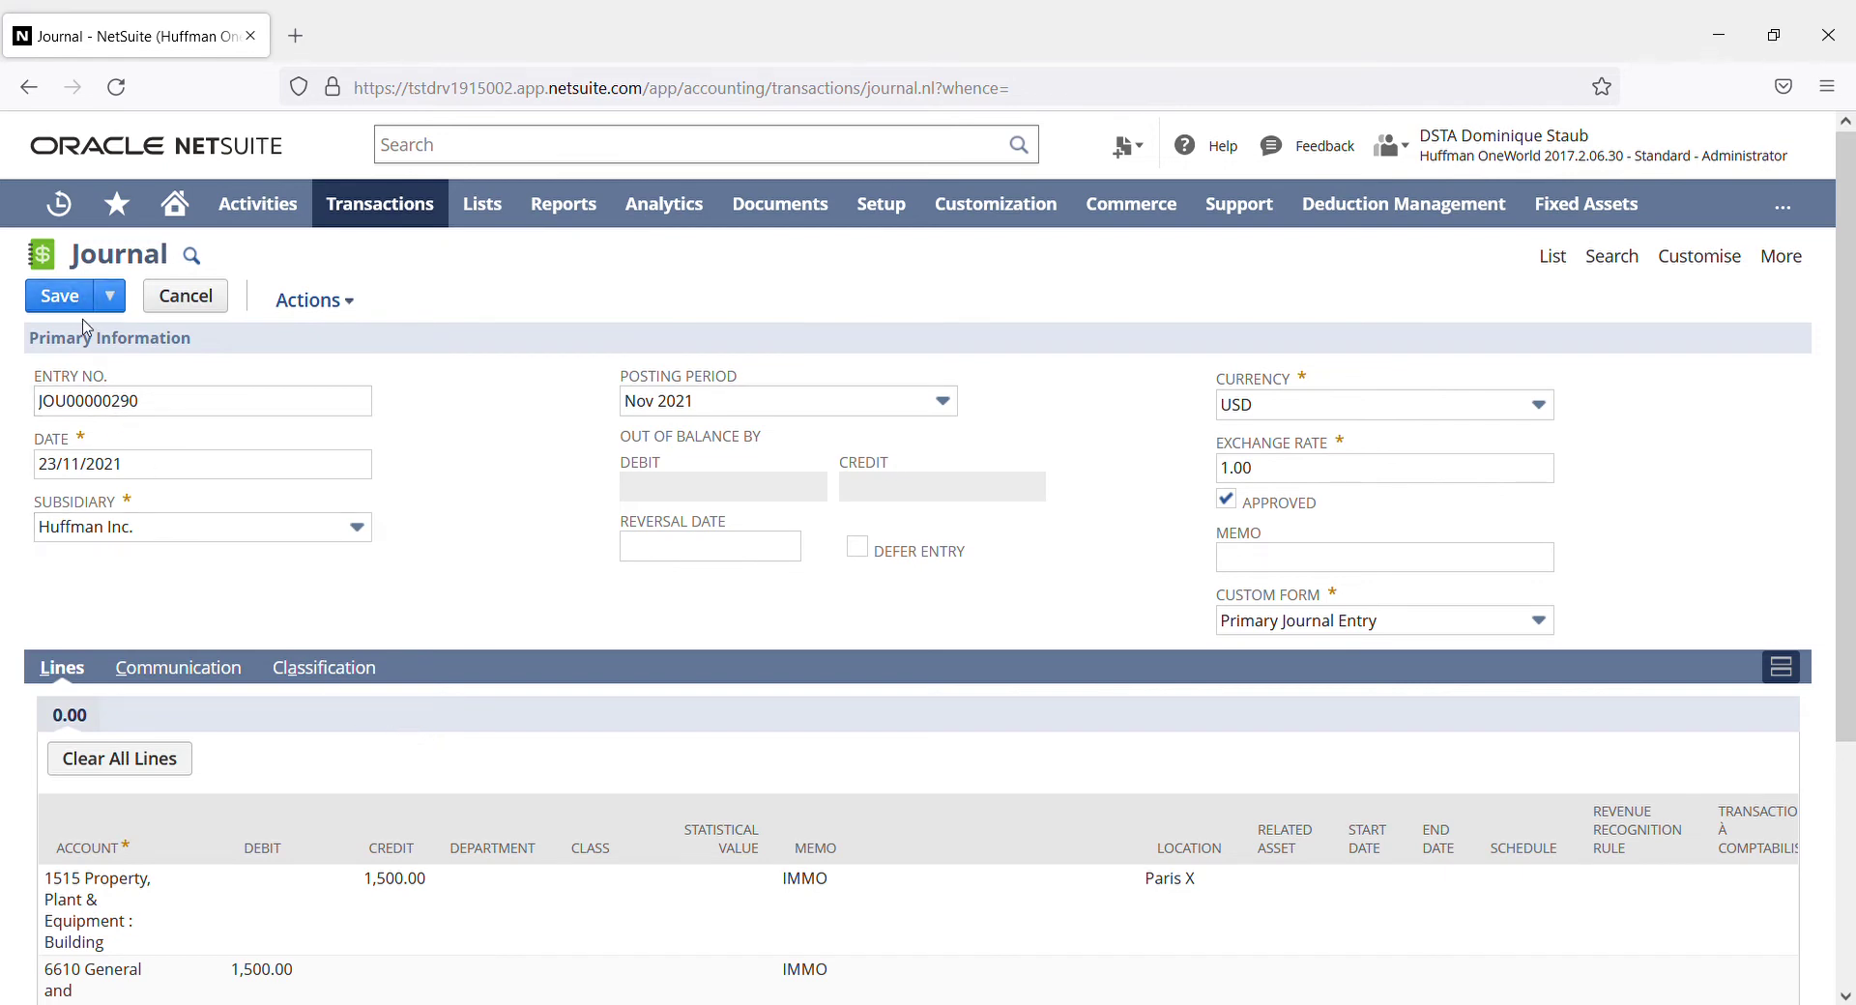
mouse_move(339, 308)
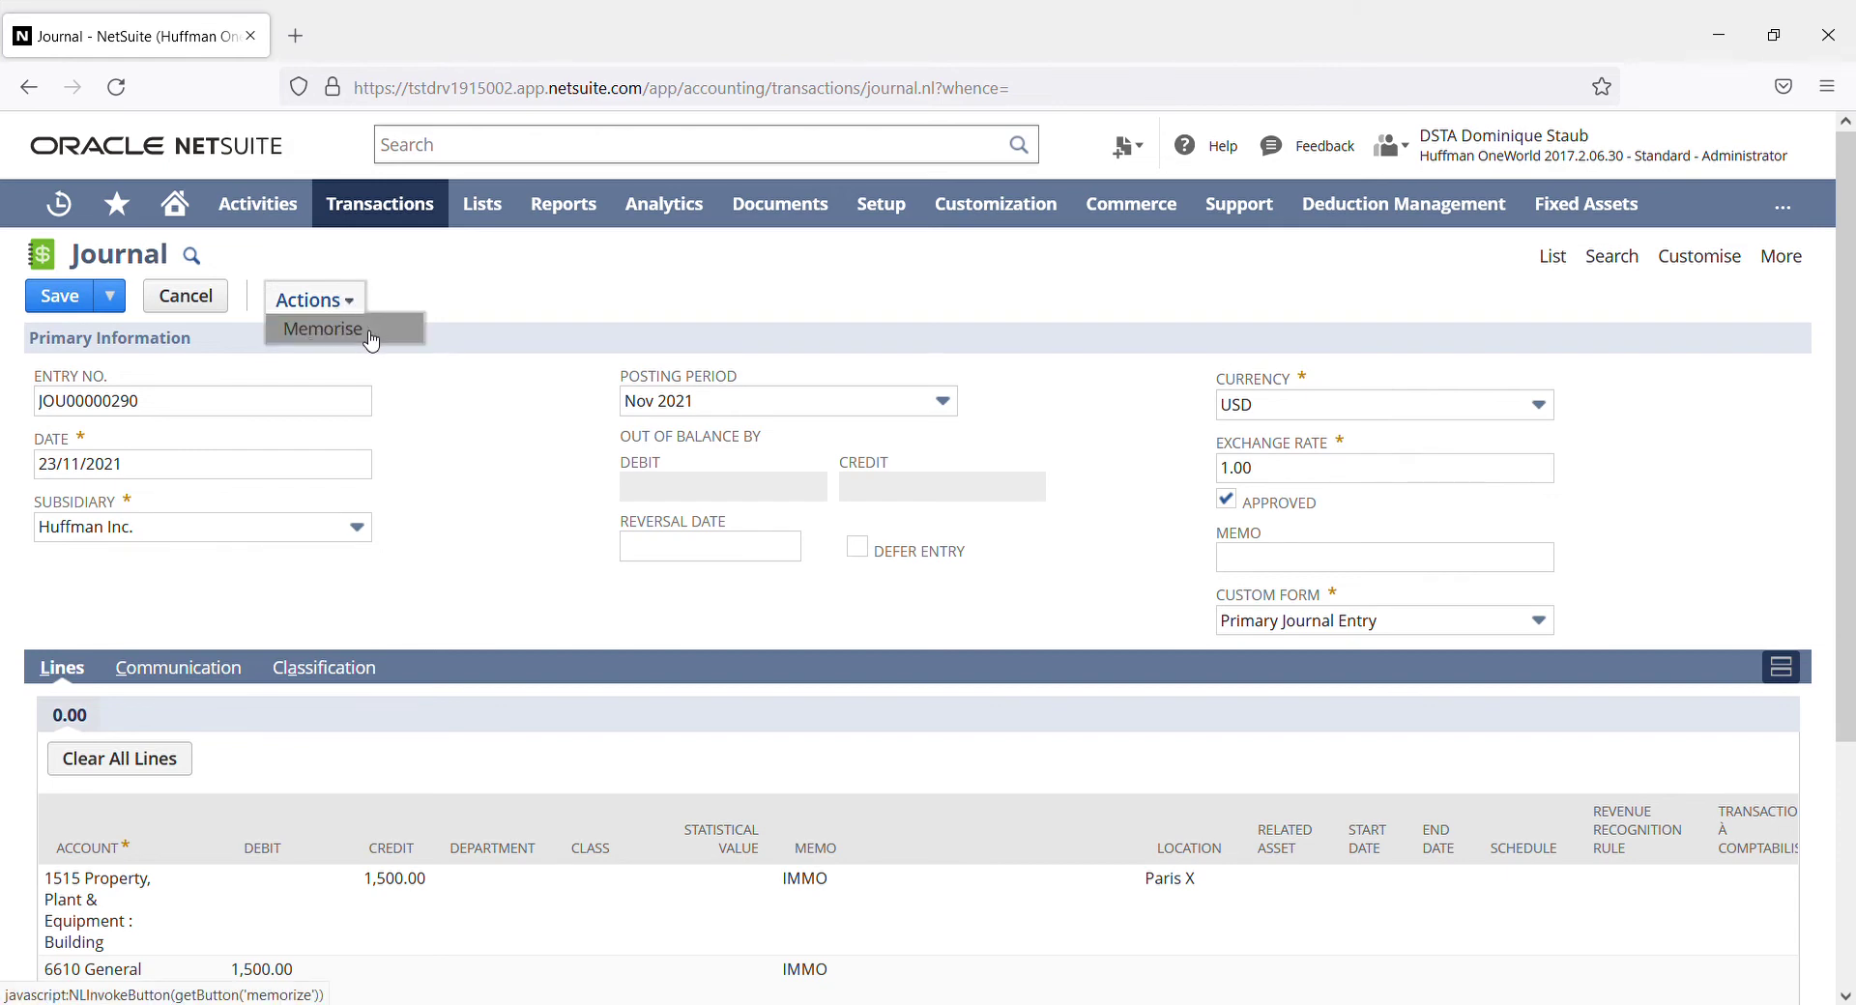
click(371, 338)
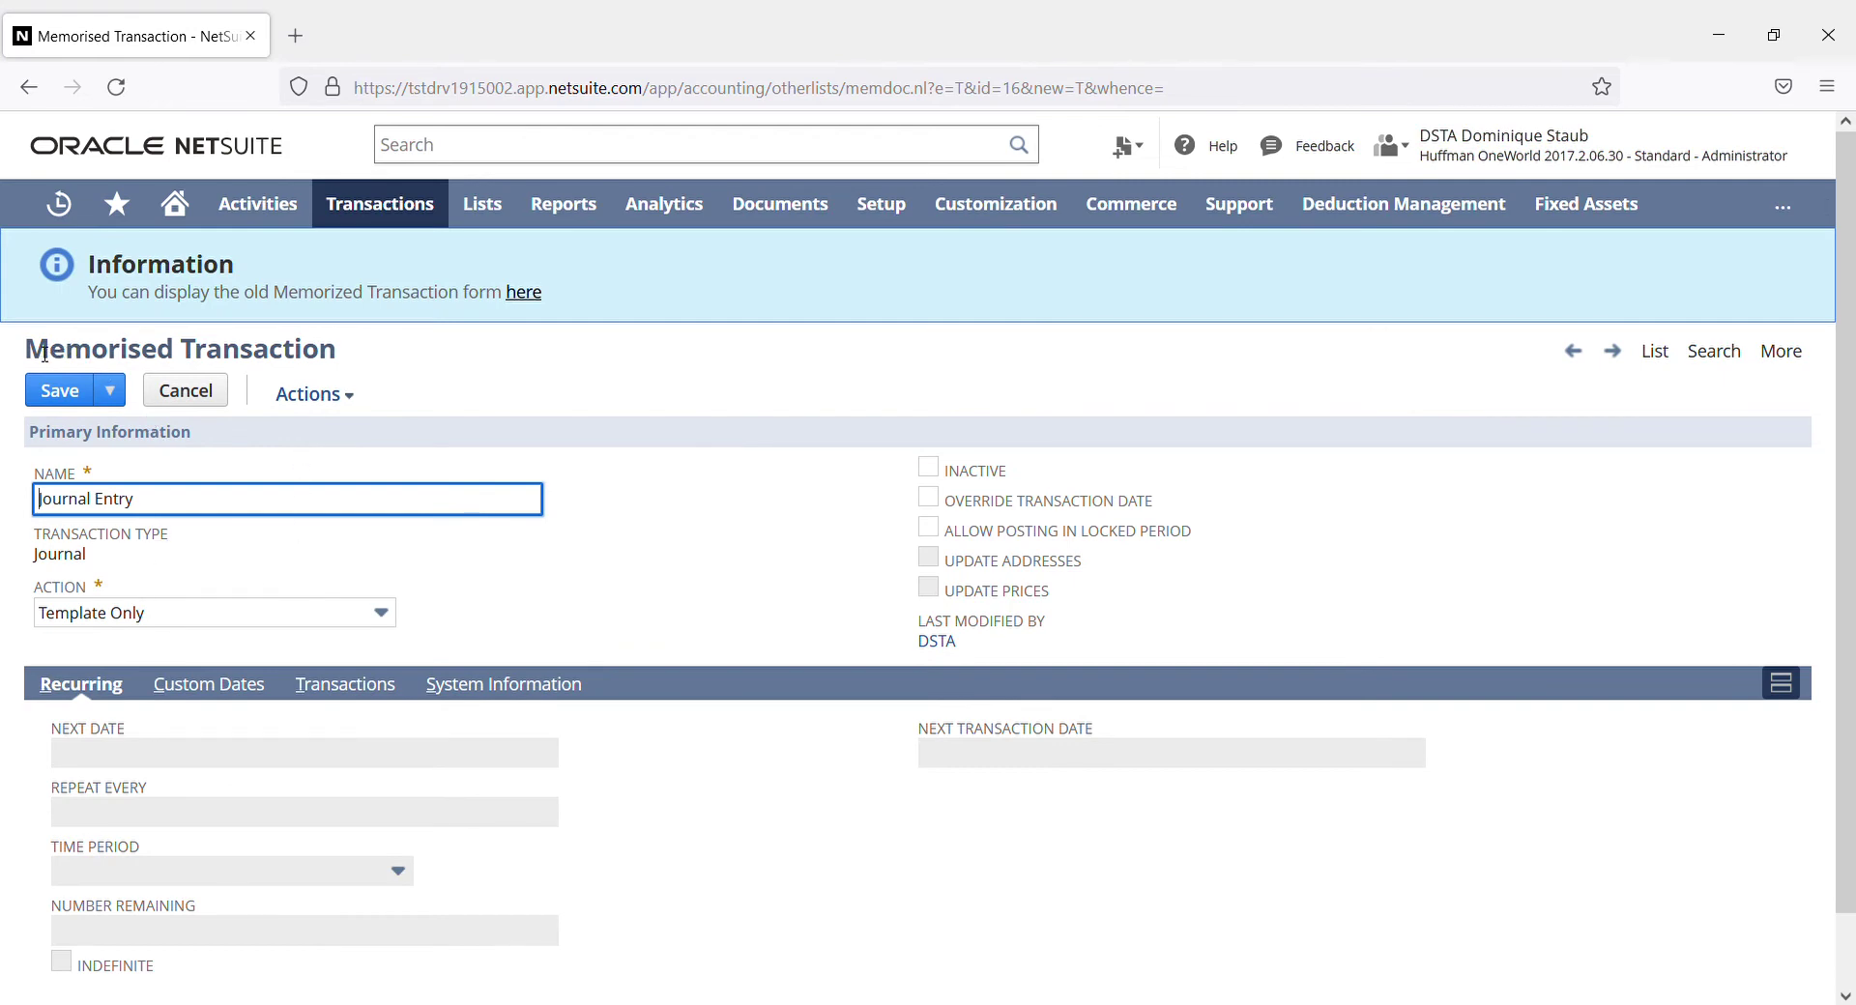
drag(29, 349, 346, 353)
click(354, 355)
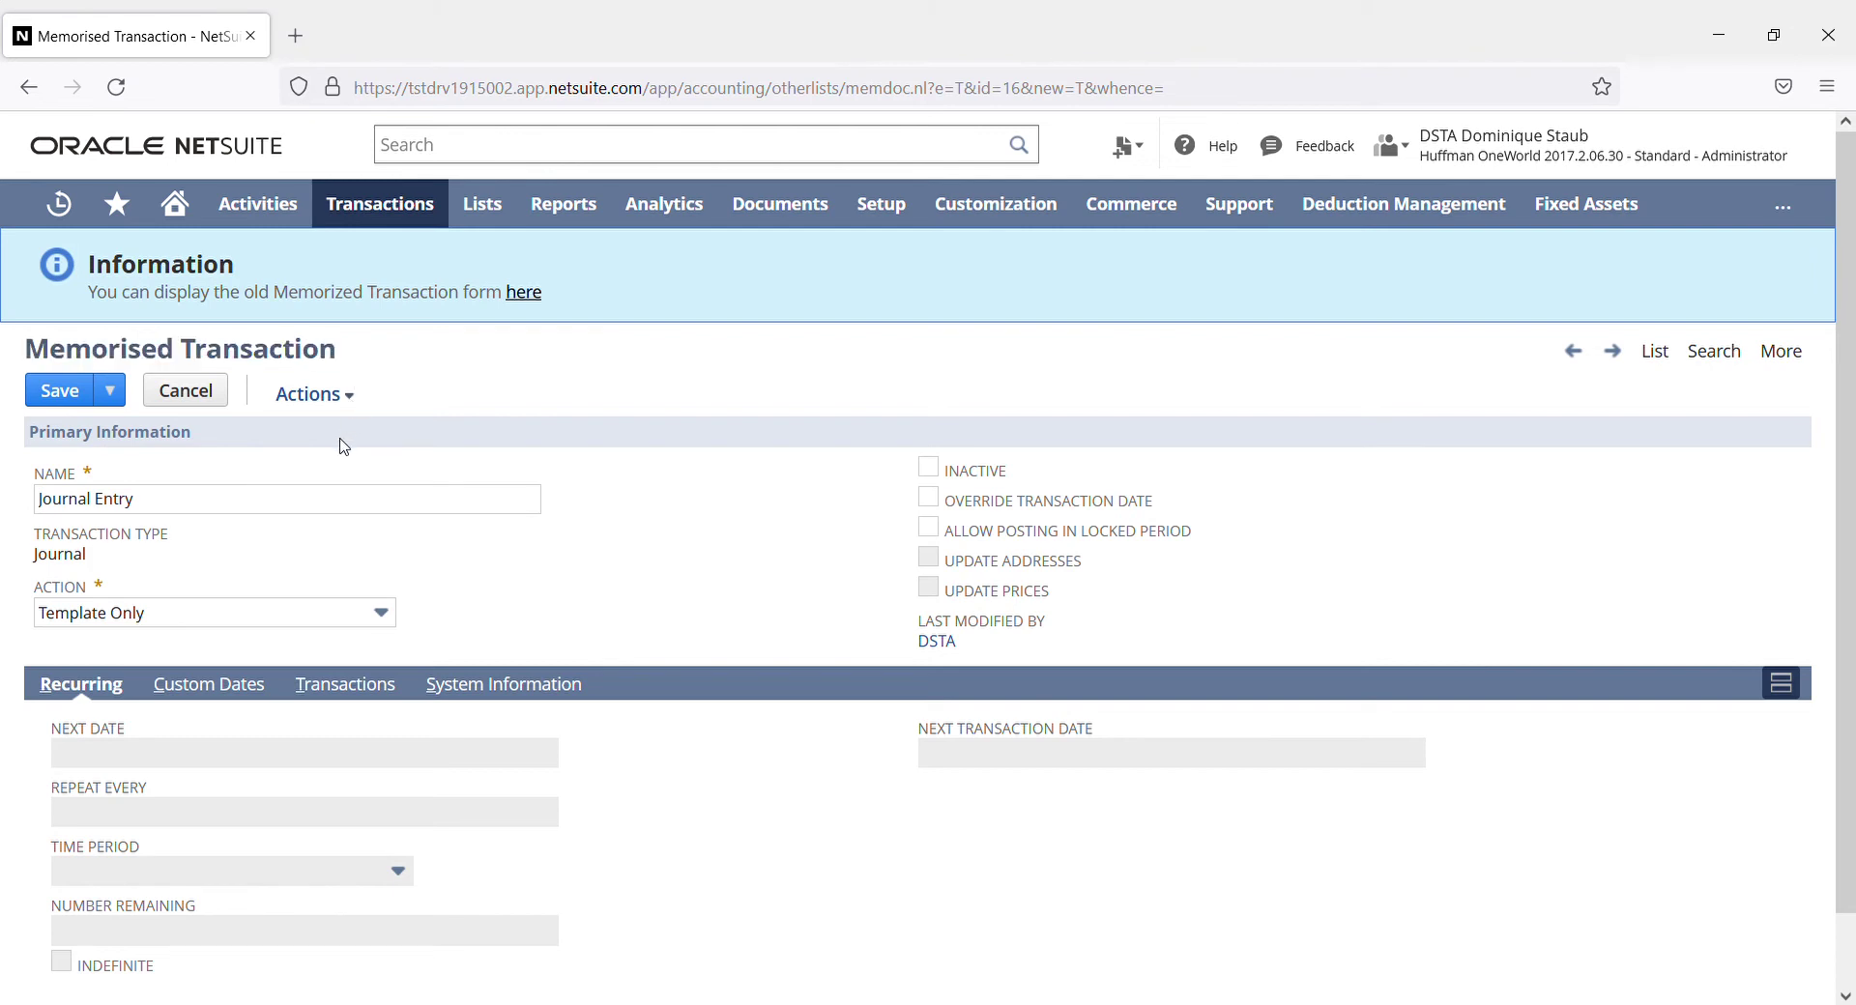
scroll(250, 633, down, 1)
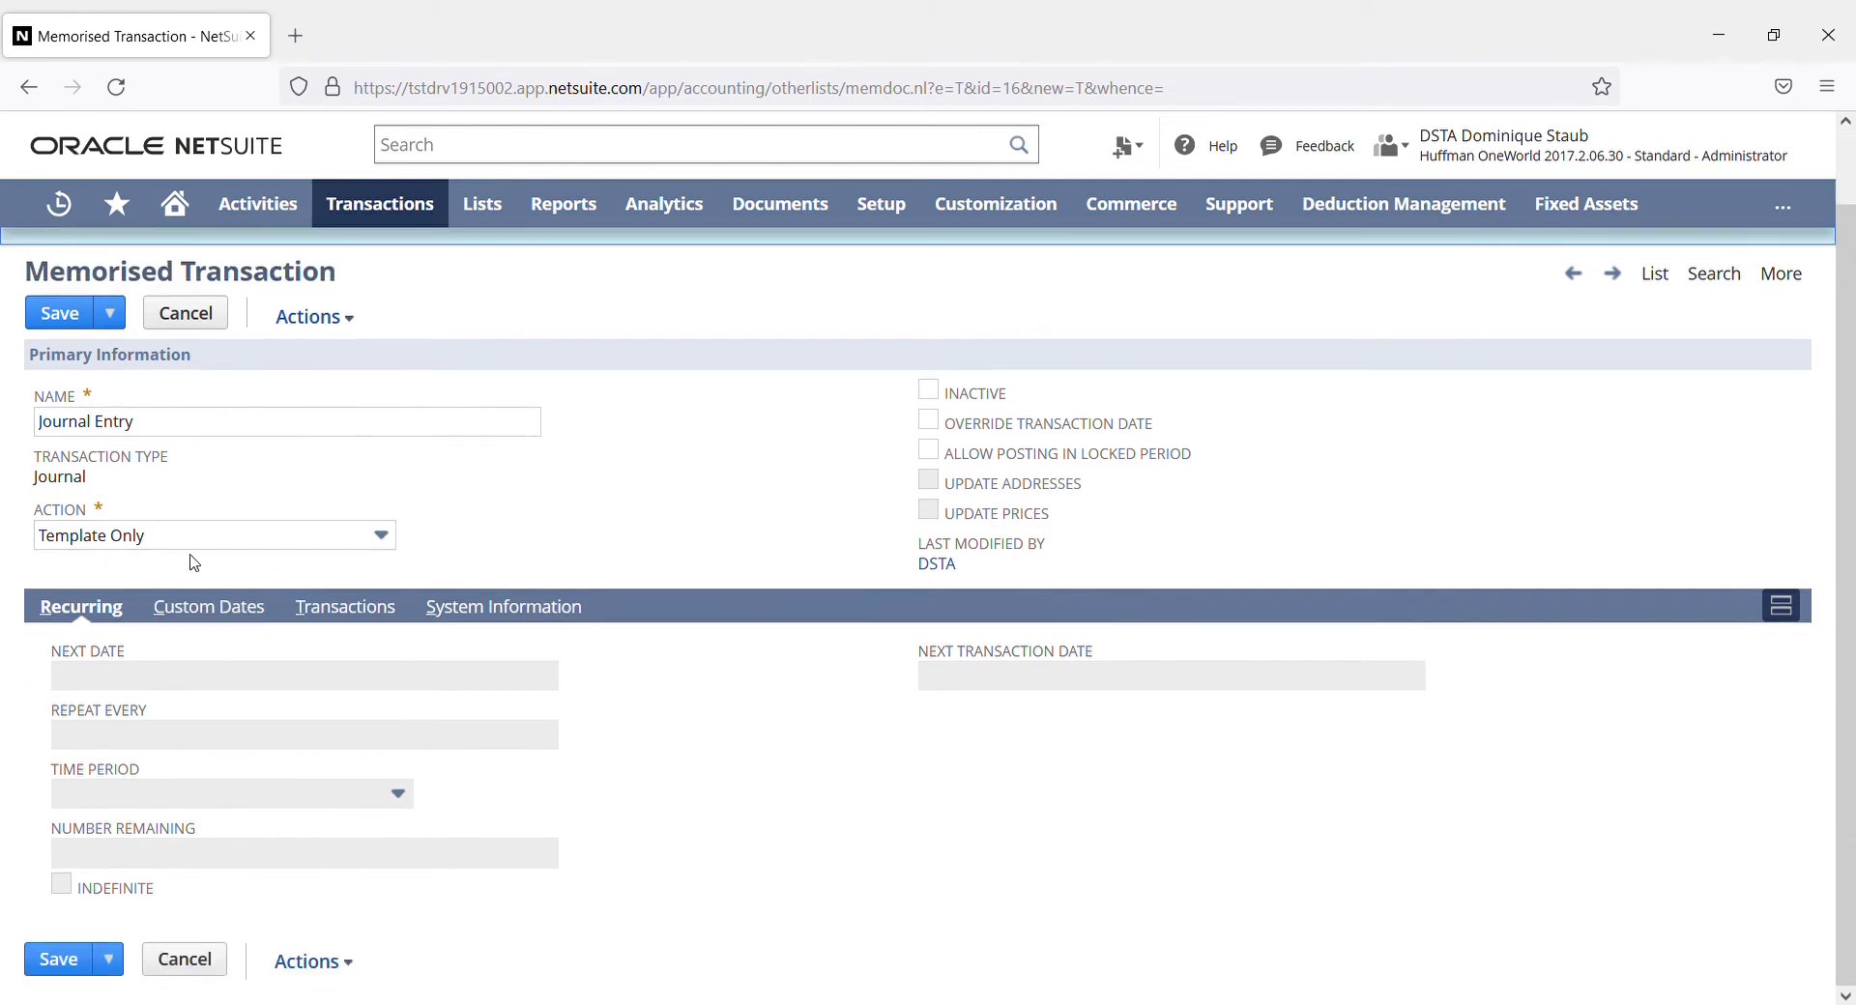
click(196, 534)
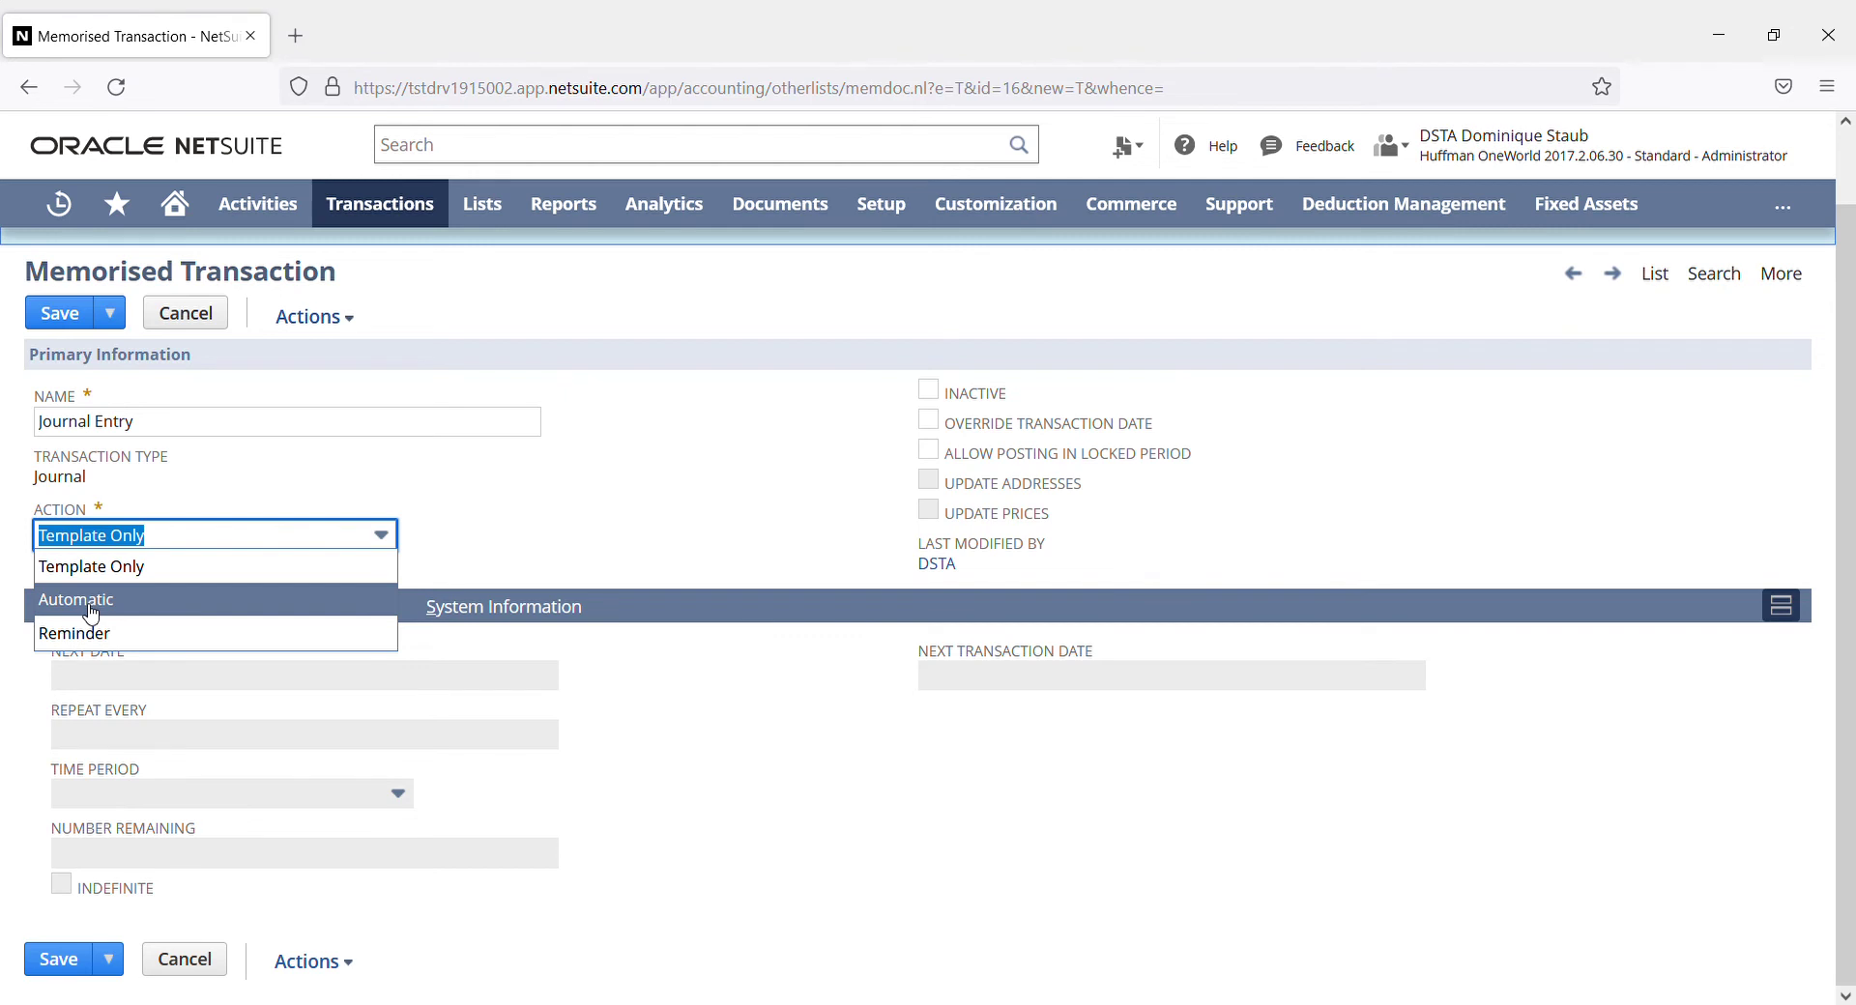
click(177, 609)
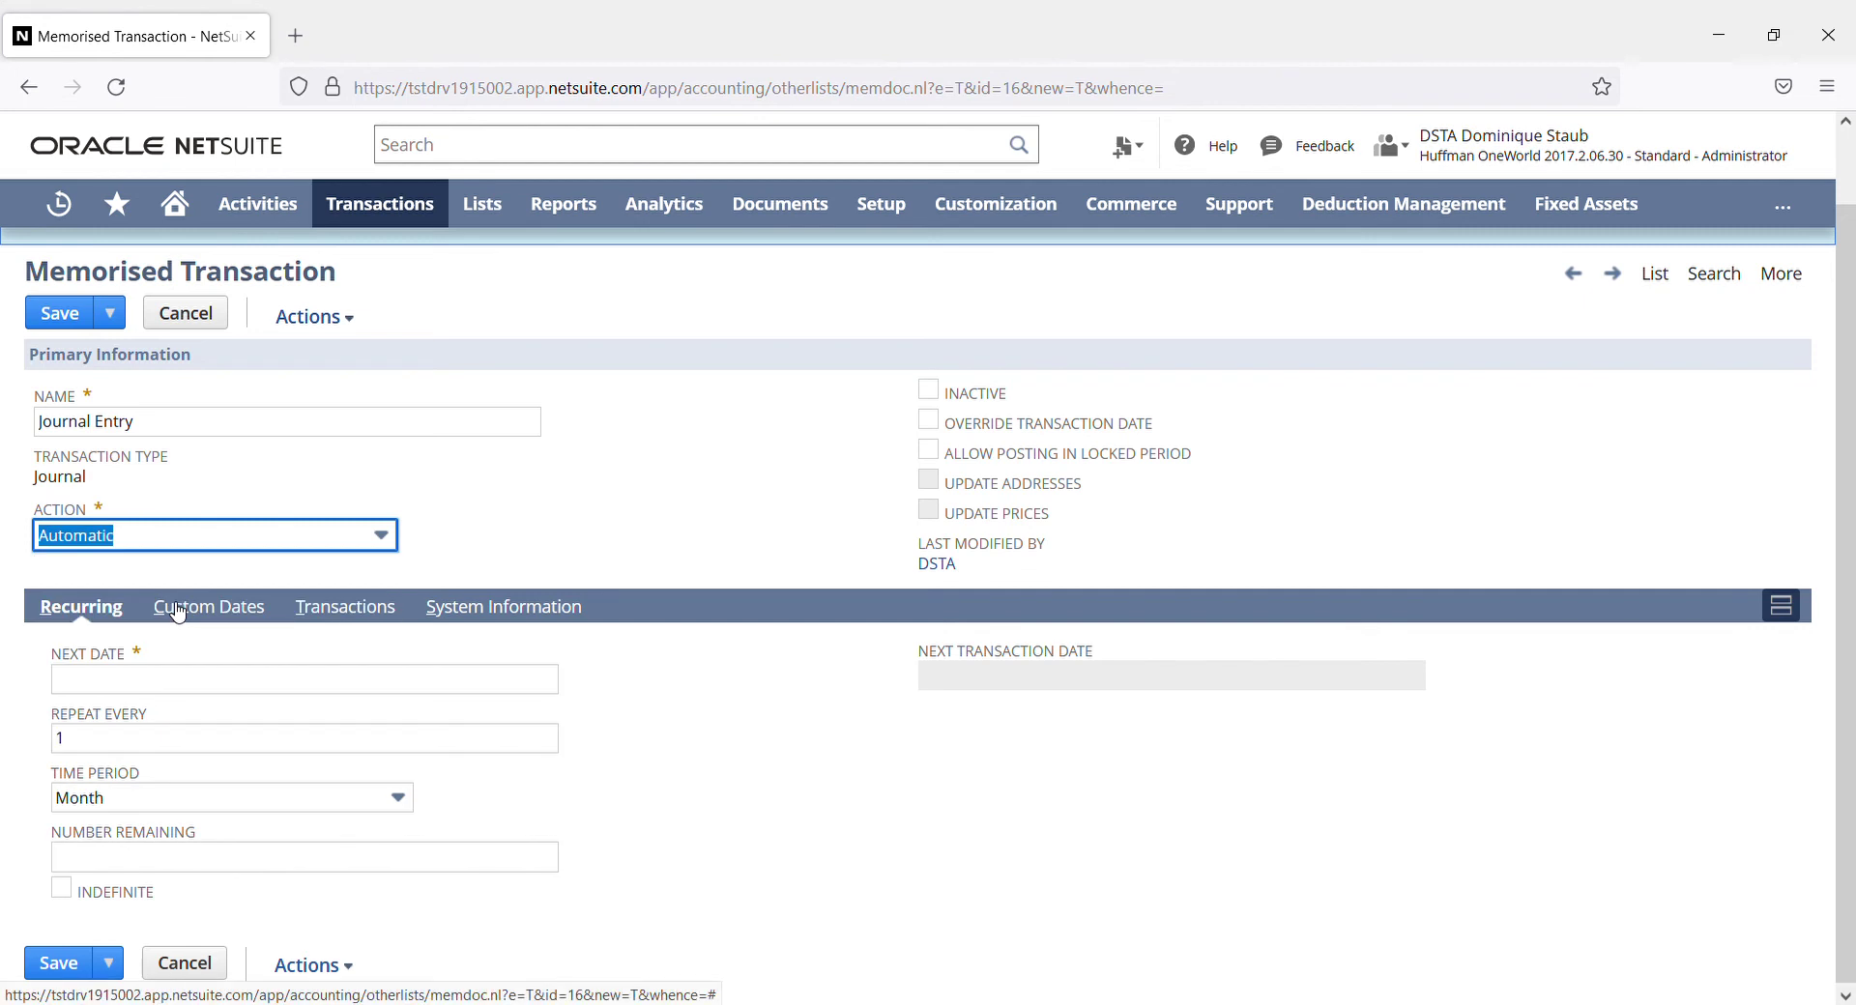
Step: Set the recurrence's next date to 23/12/2021 and the number remaining to 59
click(173, 682)
click(577, 679)
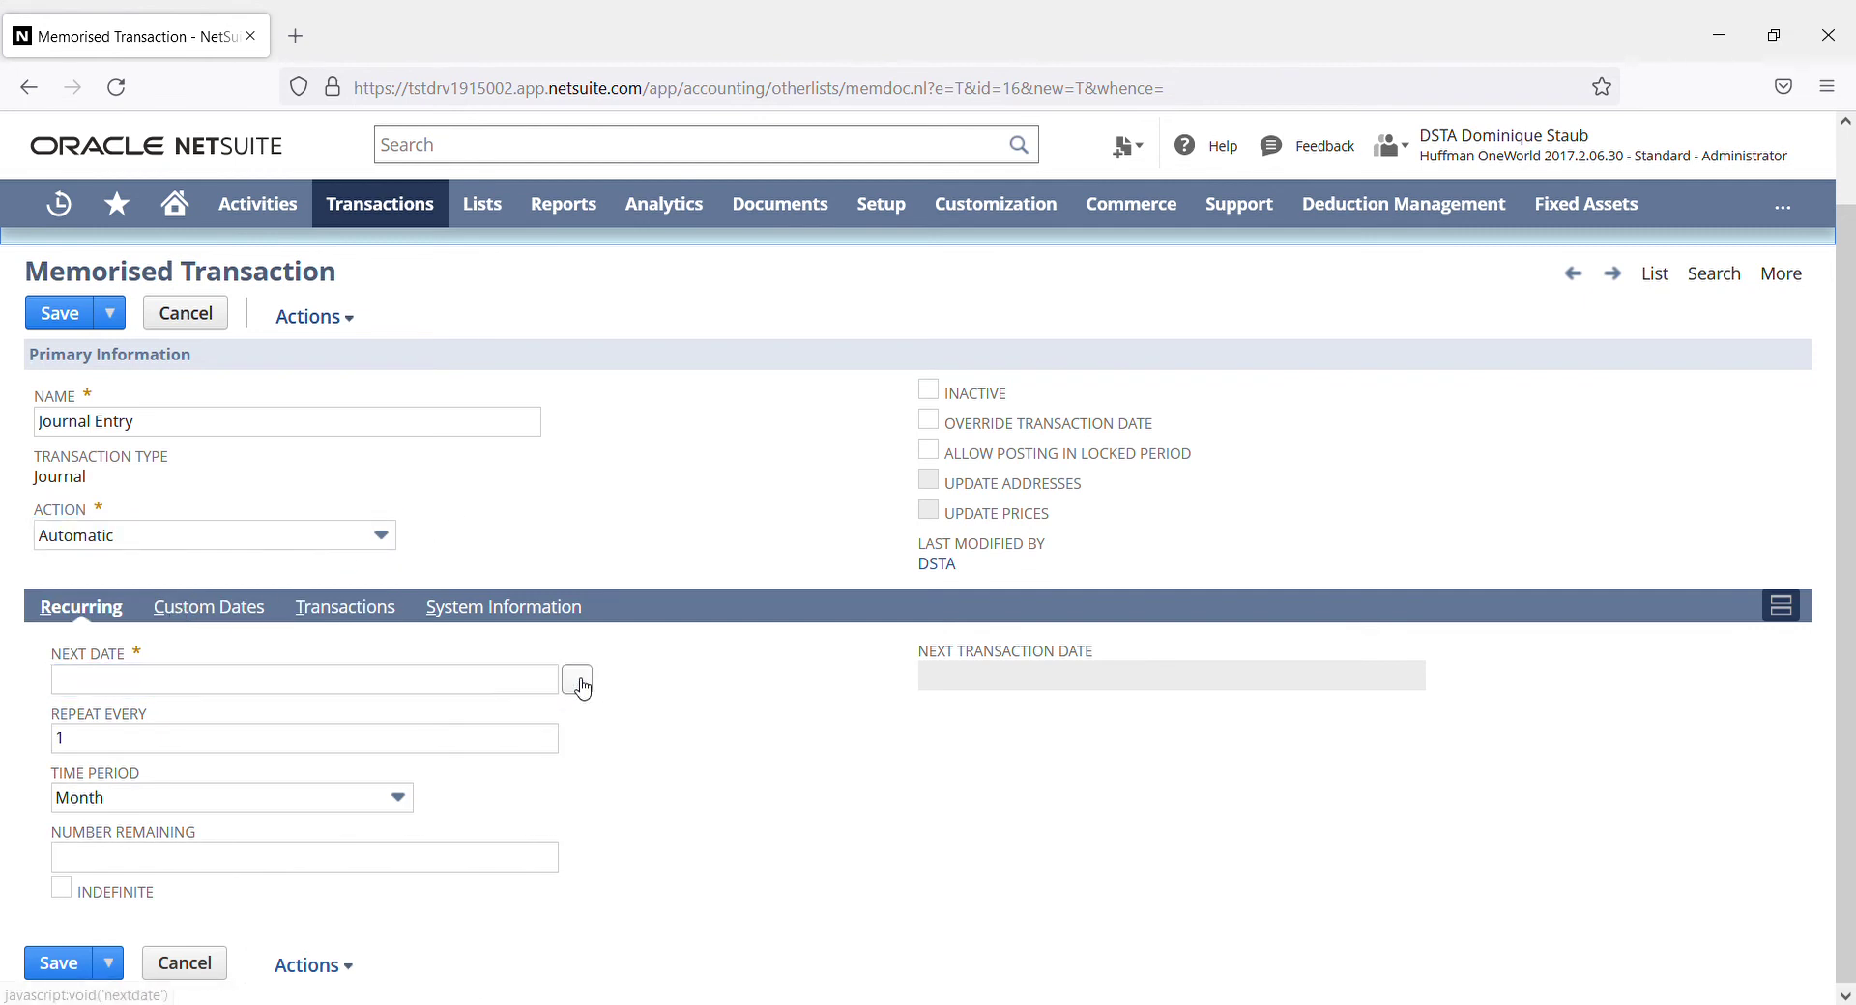
click(565, 716)
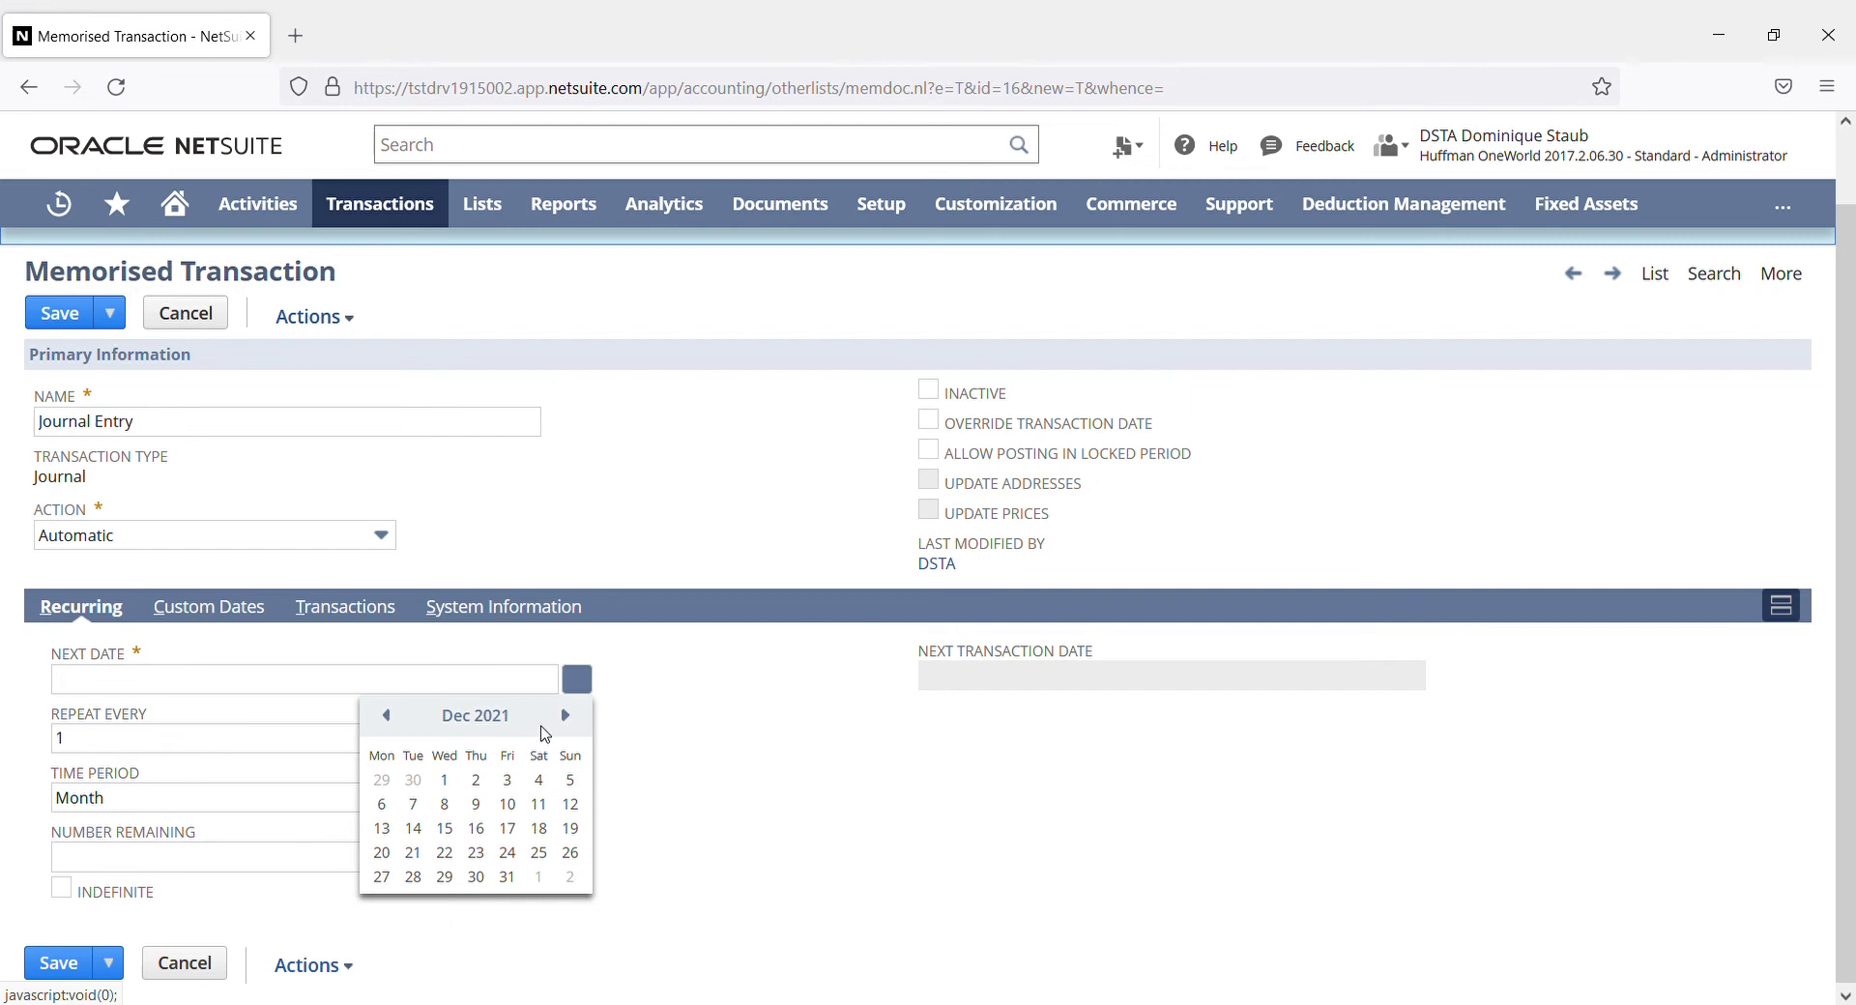
click(475, 853)
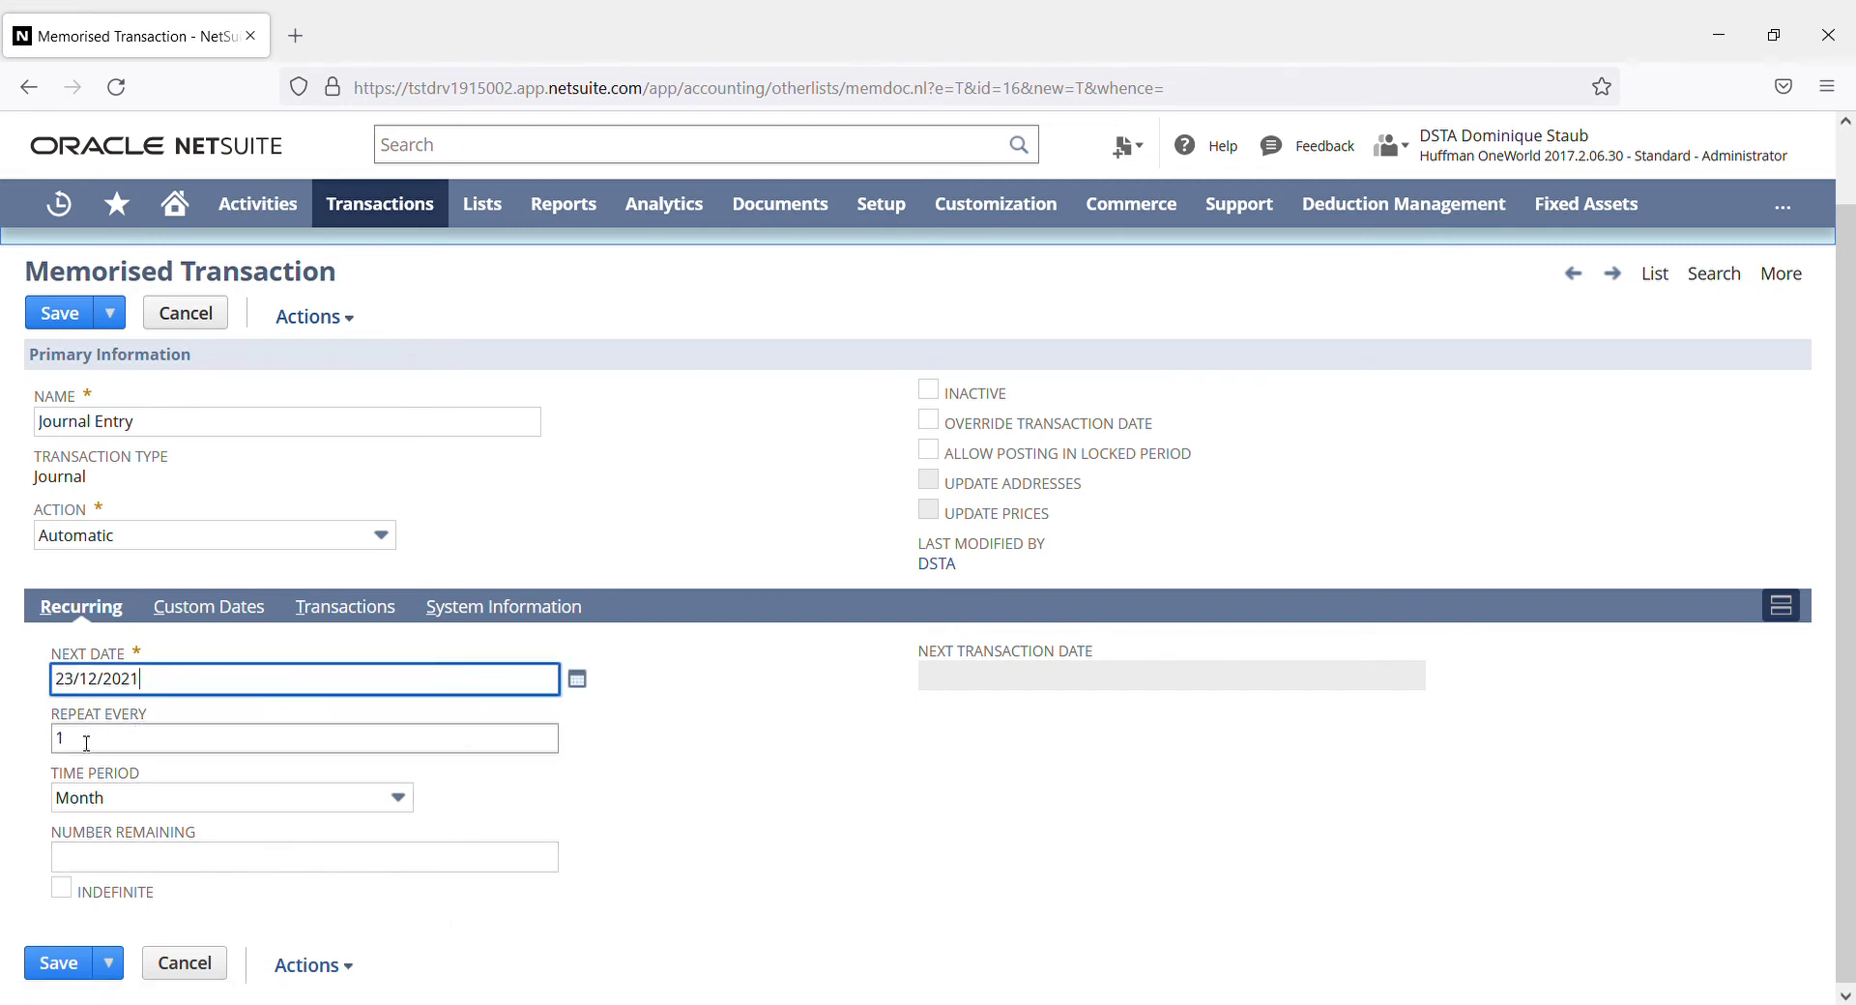
click(145, 860)
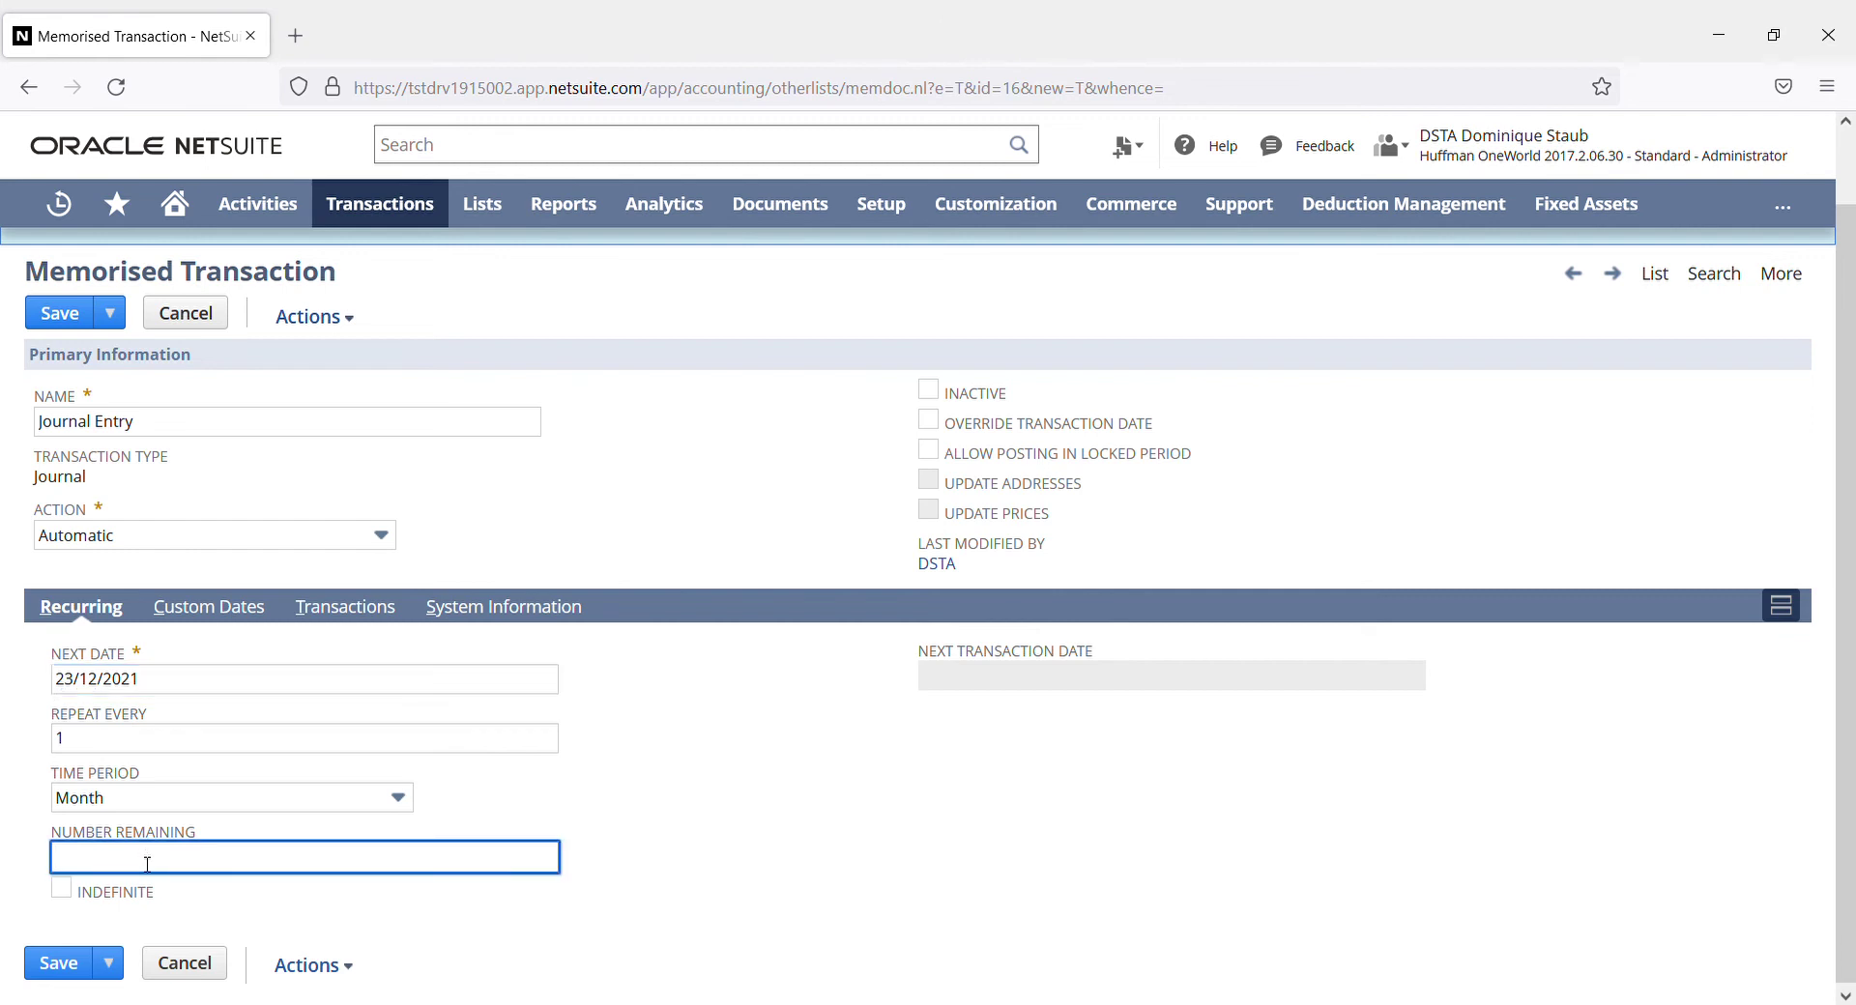
text(59)
click(905, 889)
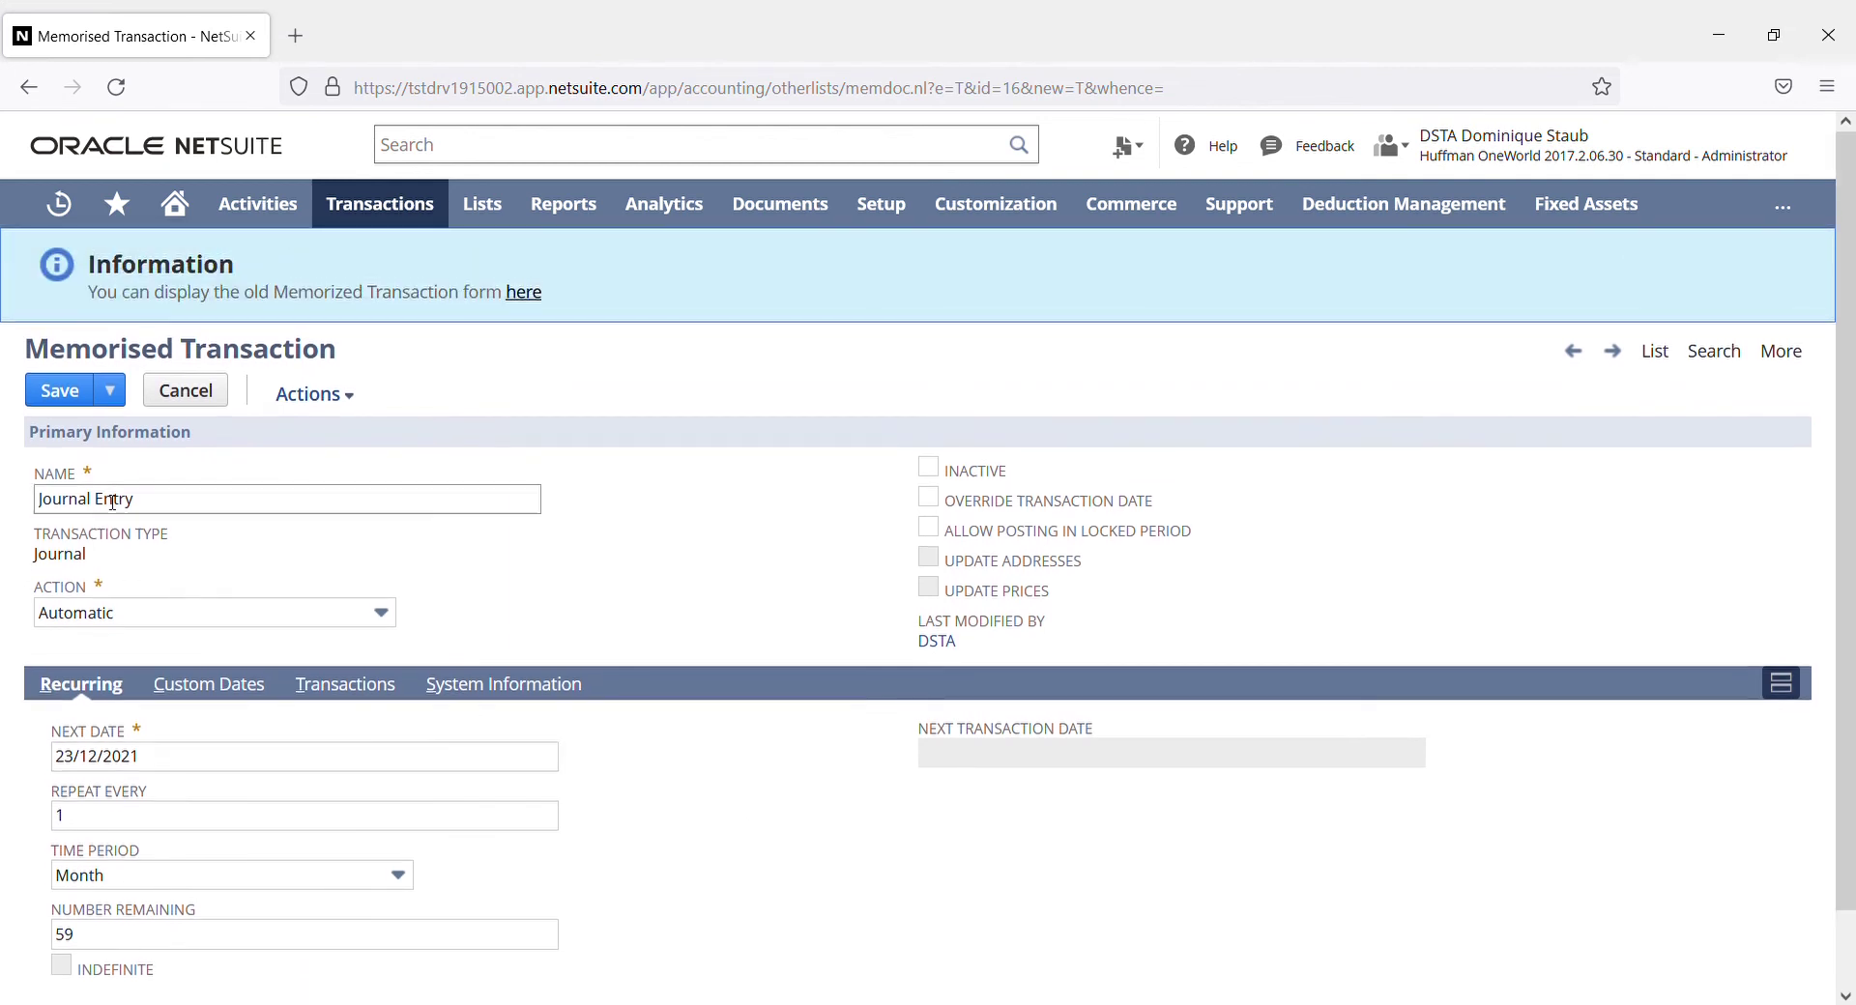
Step: Save the memorised transaction and accept automatic posting on the recurrence date
click(68, 391)
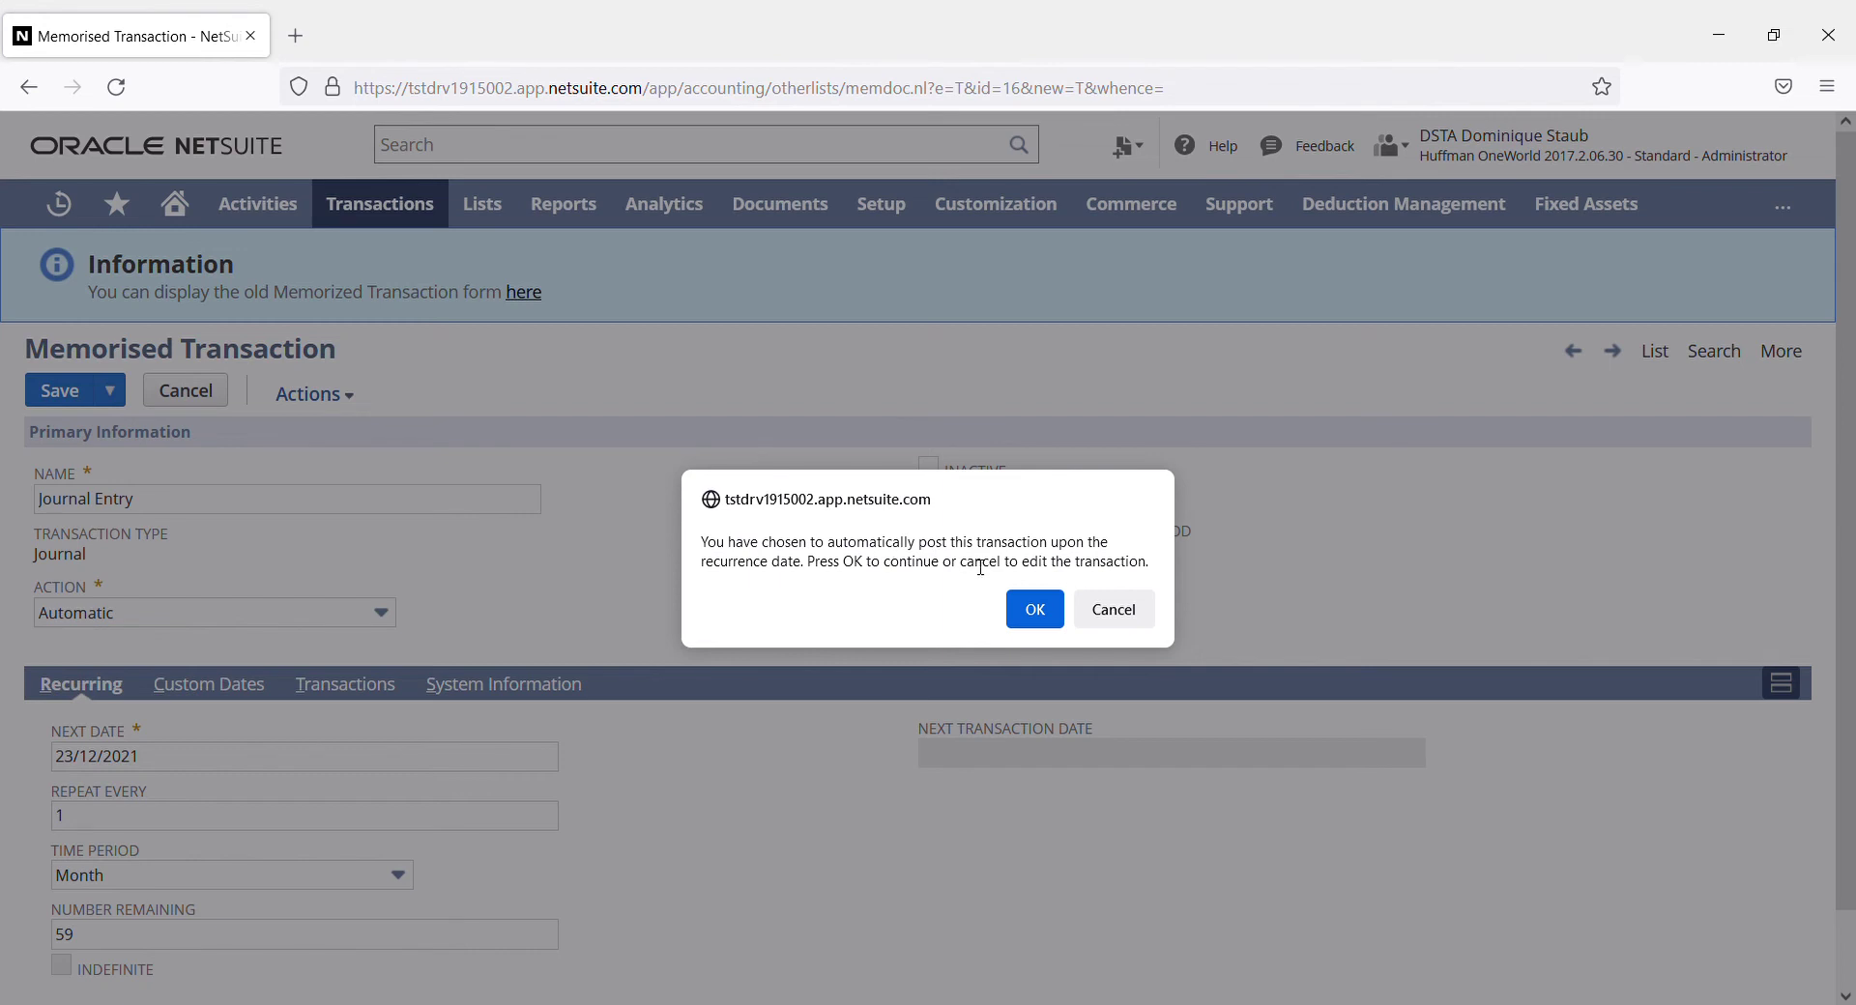
click(1036, 615)
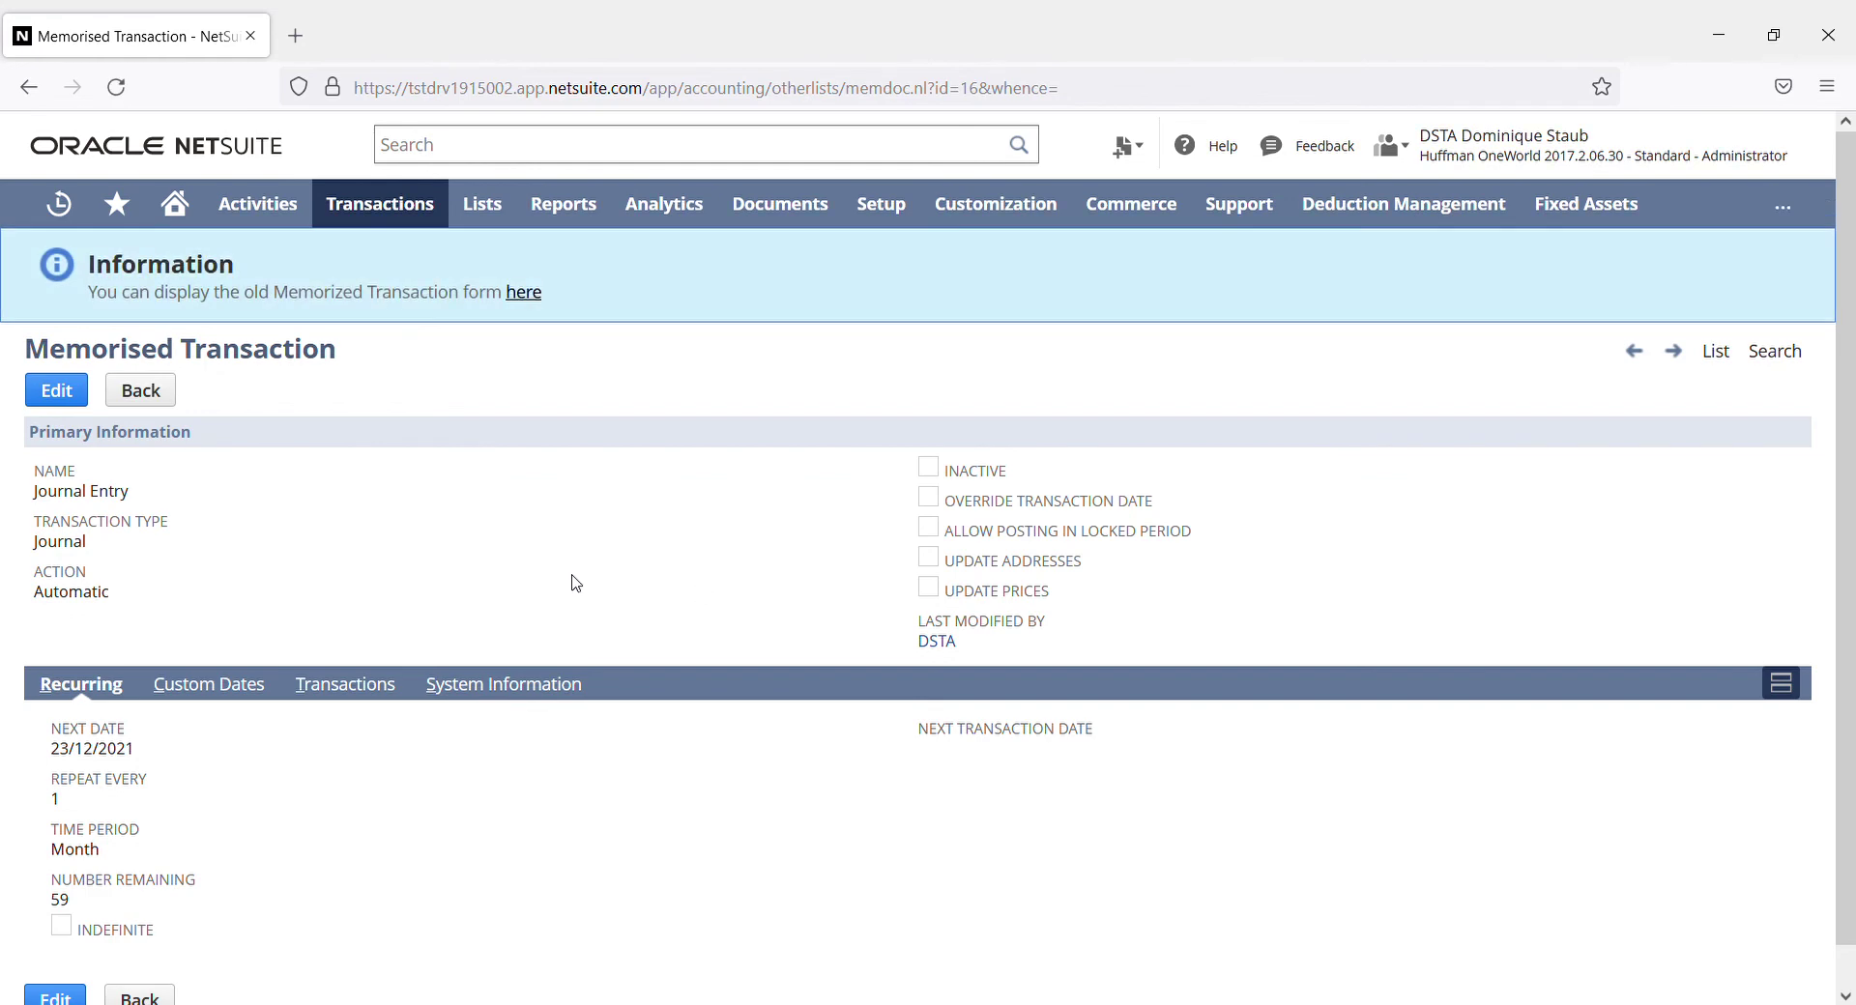
scroll(575, 583, down, 1)
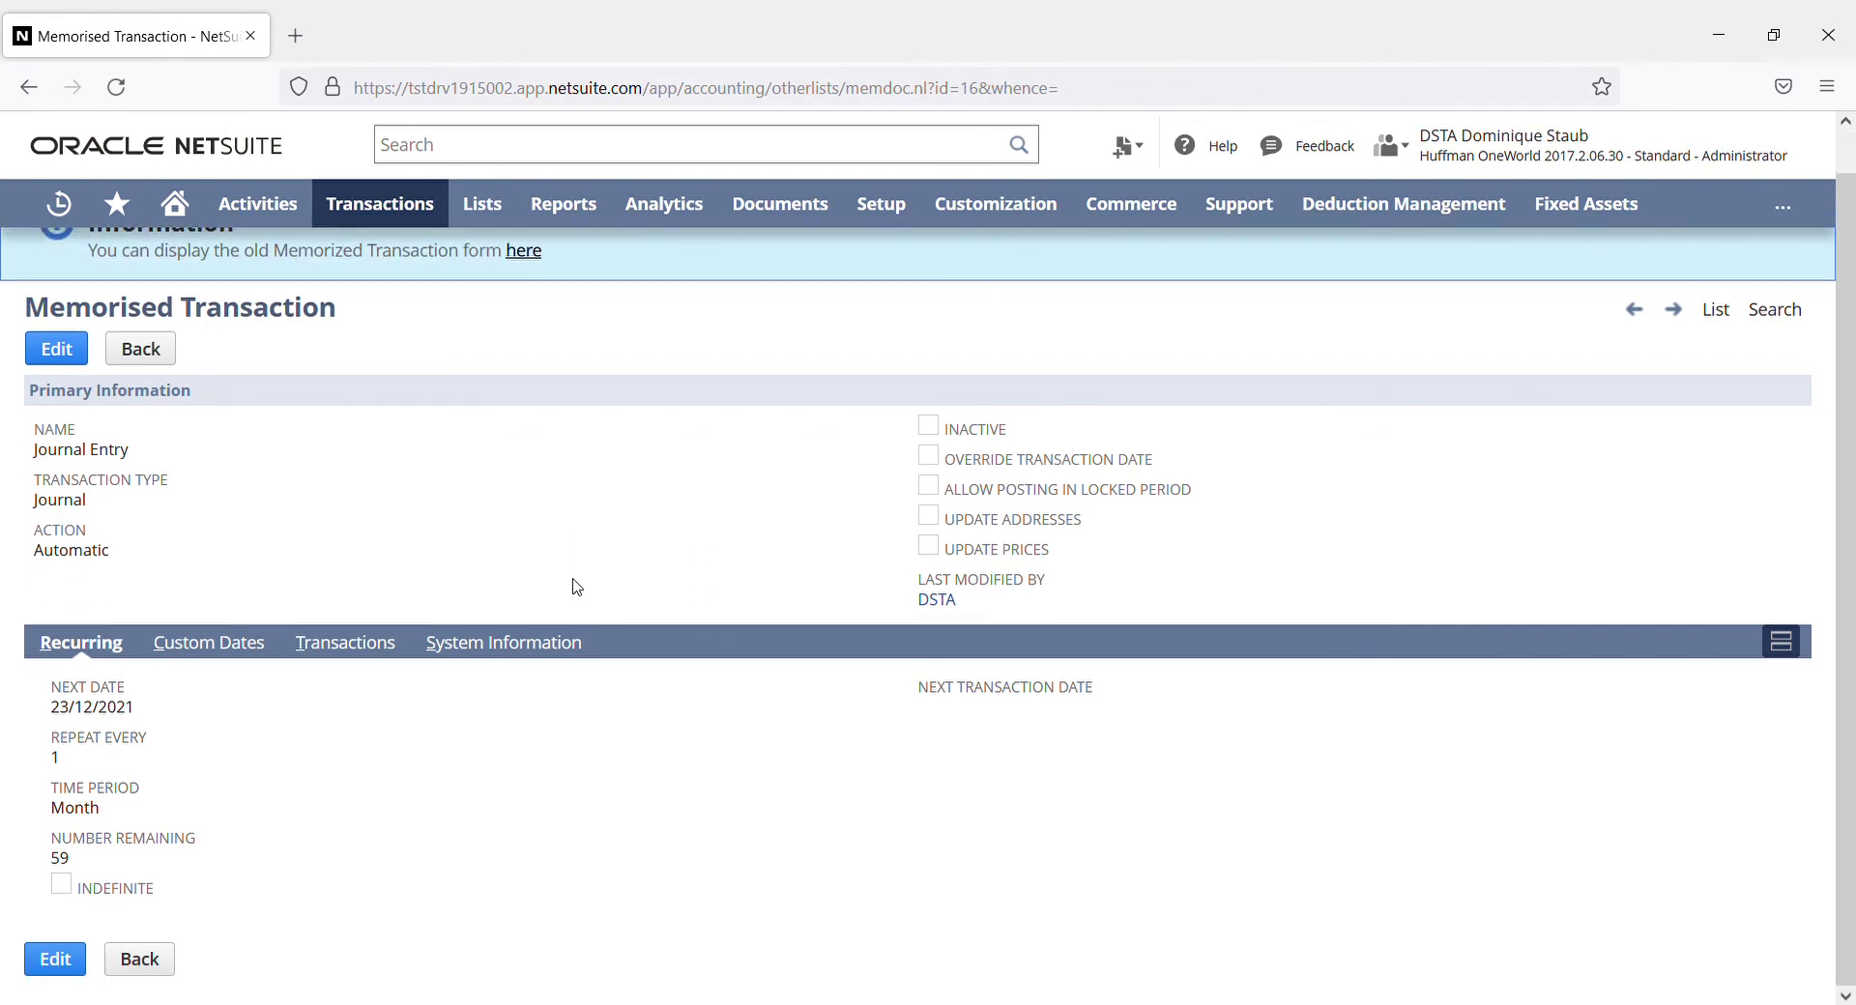
scroll(539, 591, up, 1)
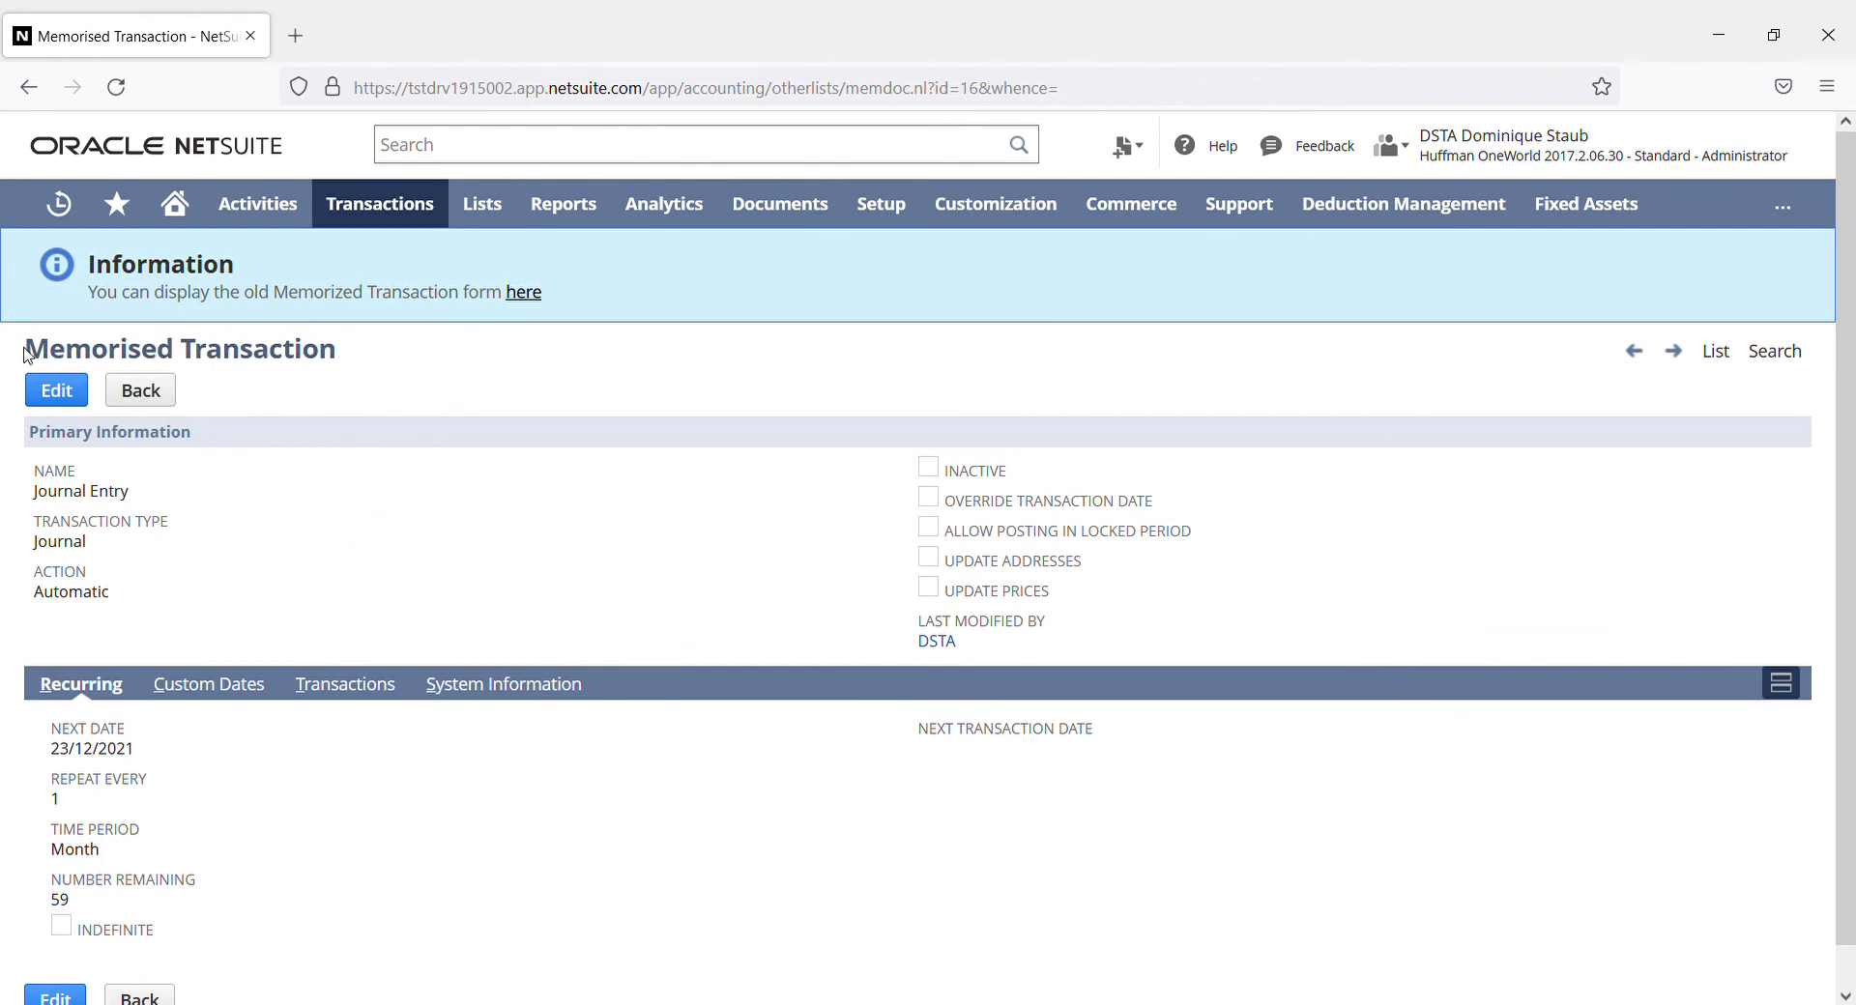
mouse_move(48, 356)
mouse_down()
mouse_move(340, 365)
mouse_move(18, 357)
mouse_up()
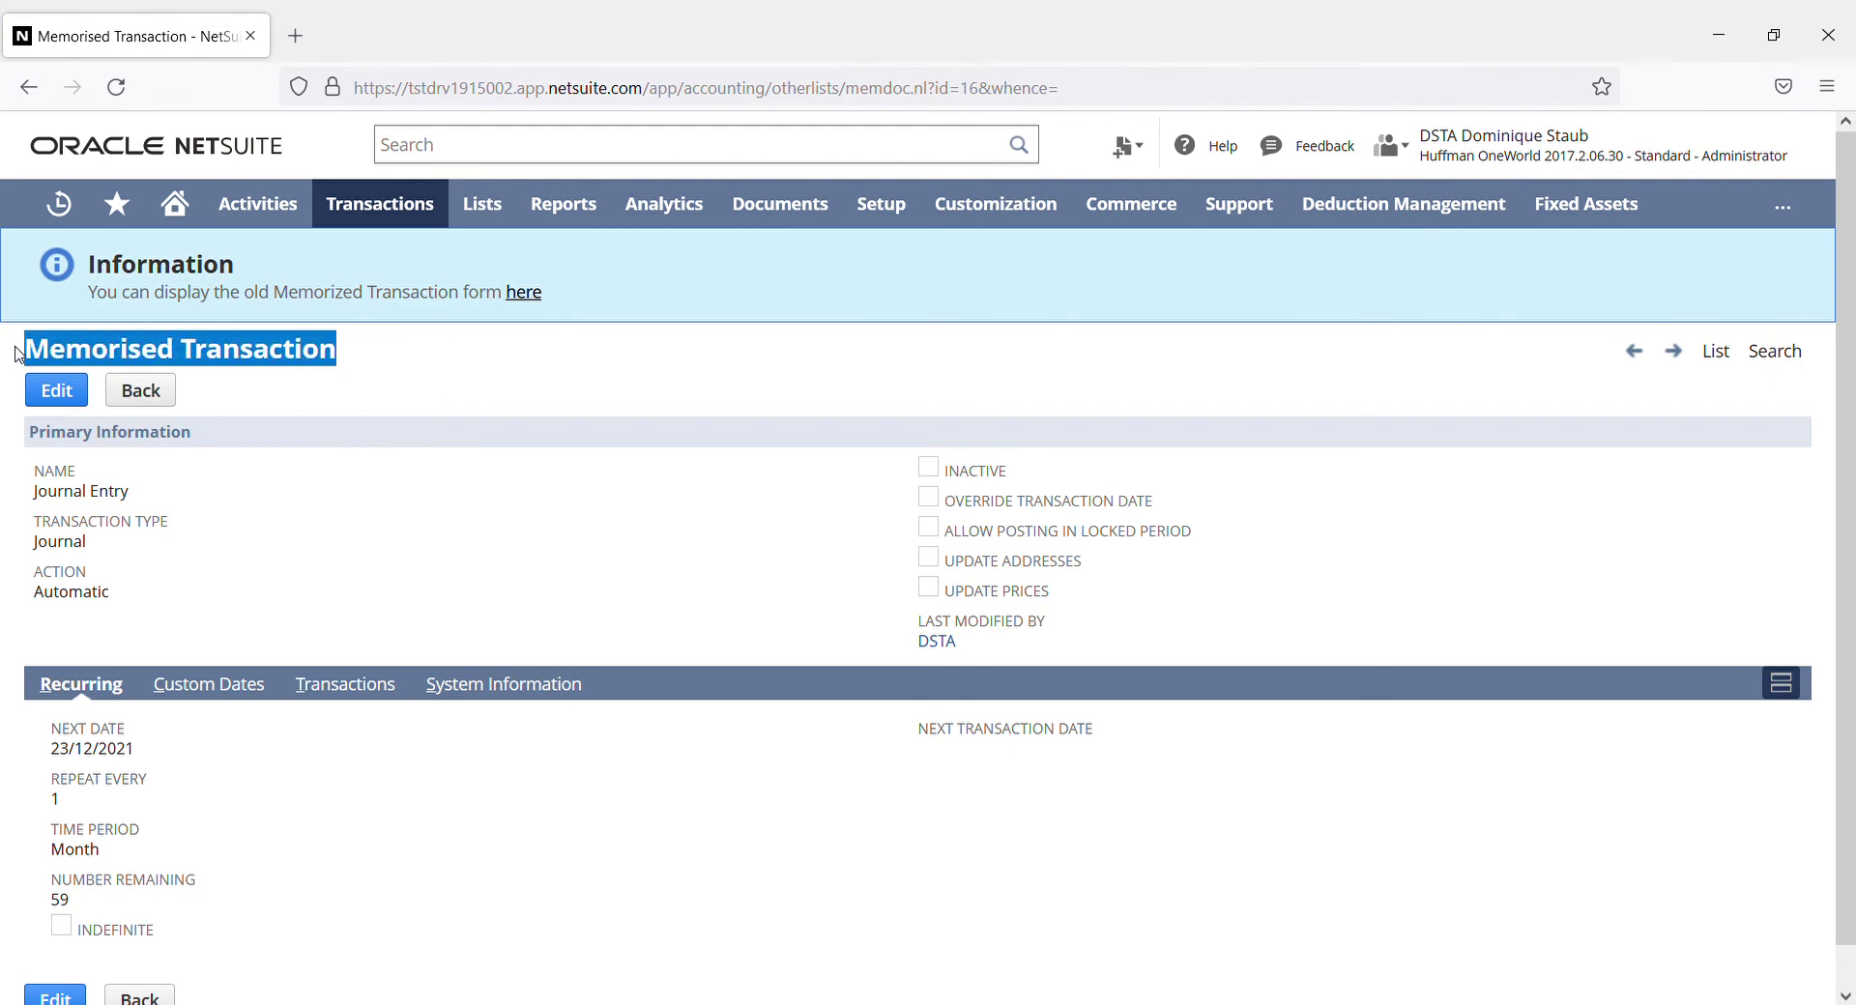
click(553, 386)
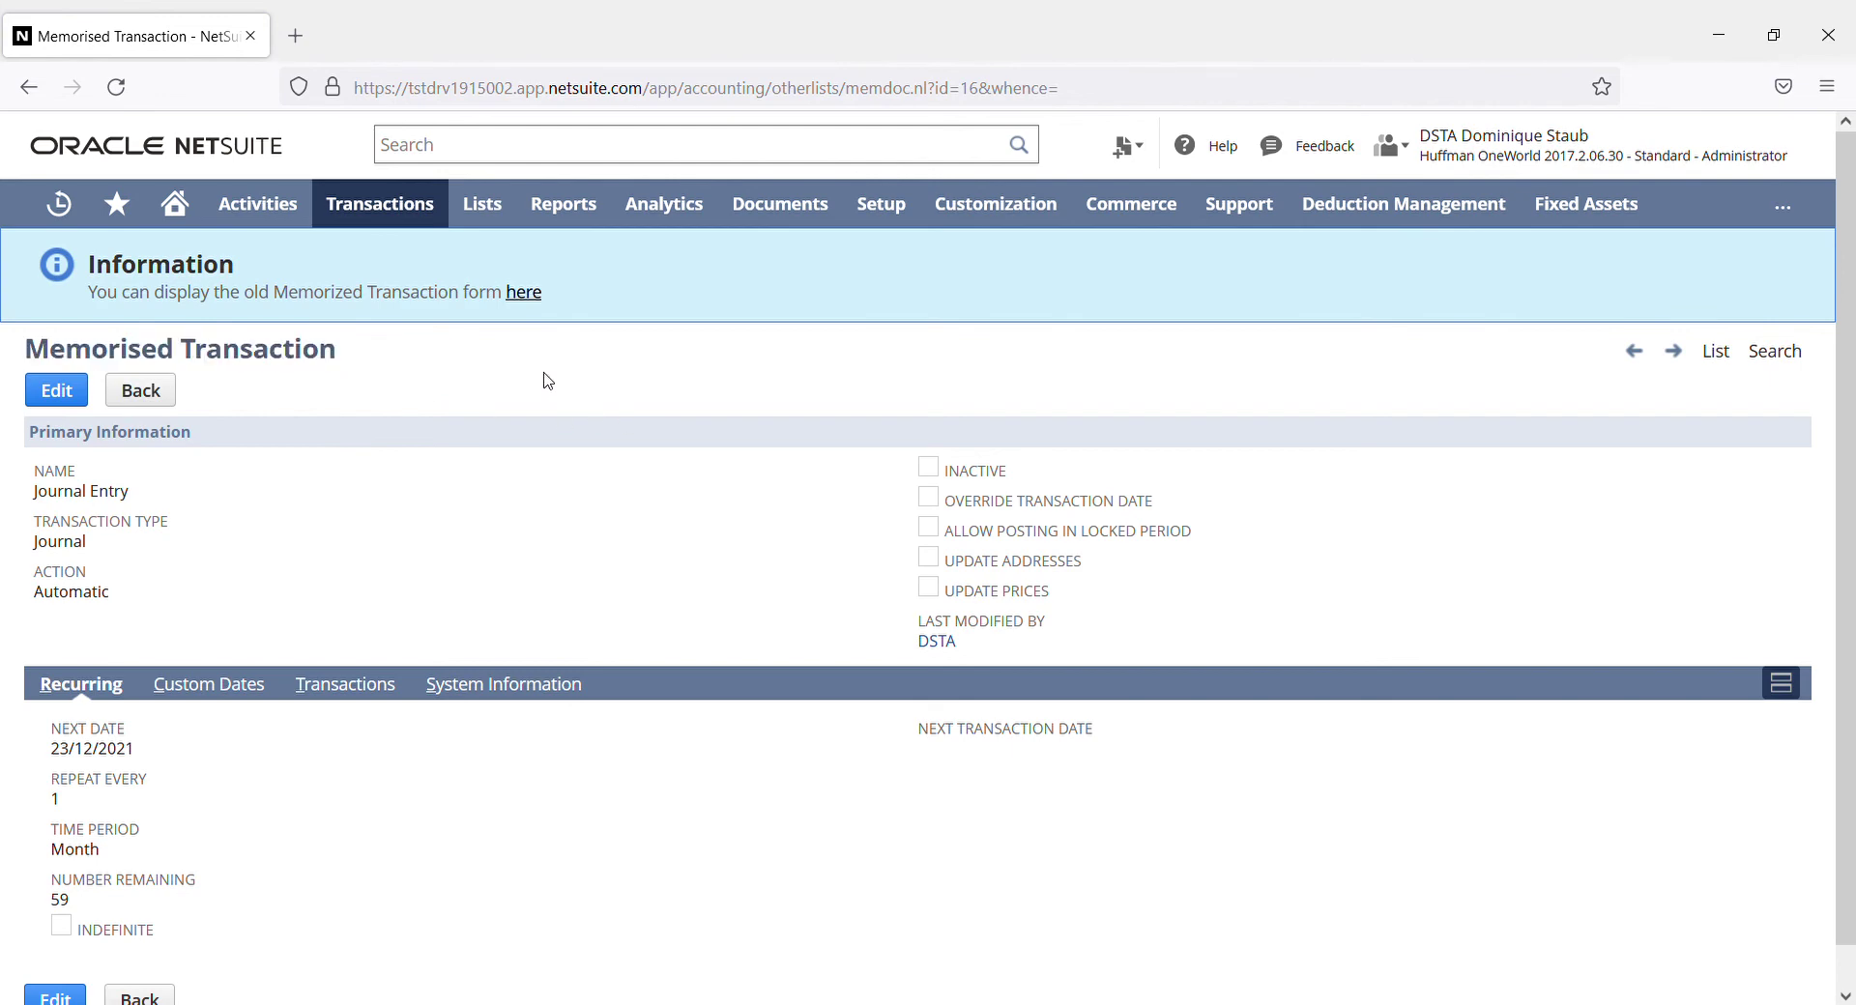
Step: View the memorised transaction in the old Memorized Transaction form and return to the home page
click(532, 298)
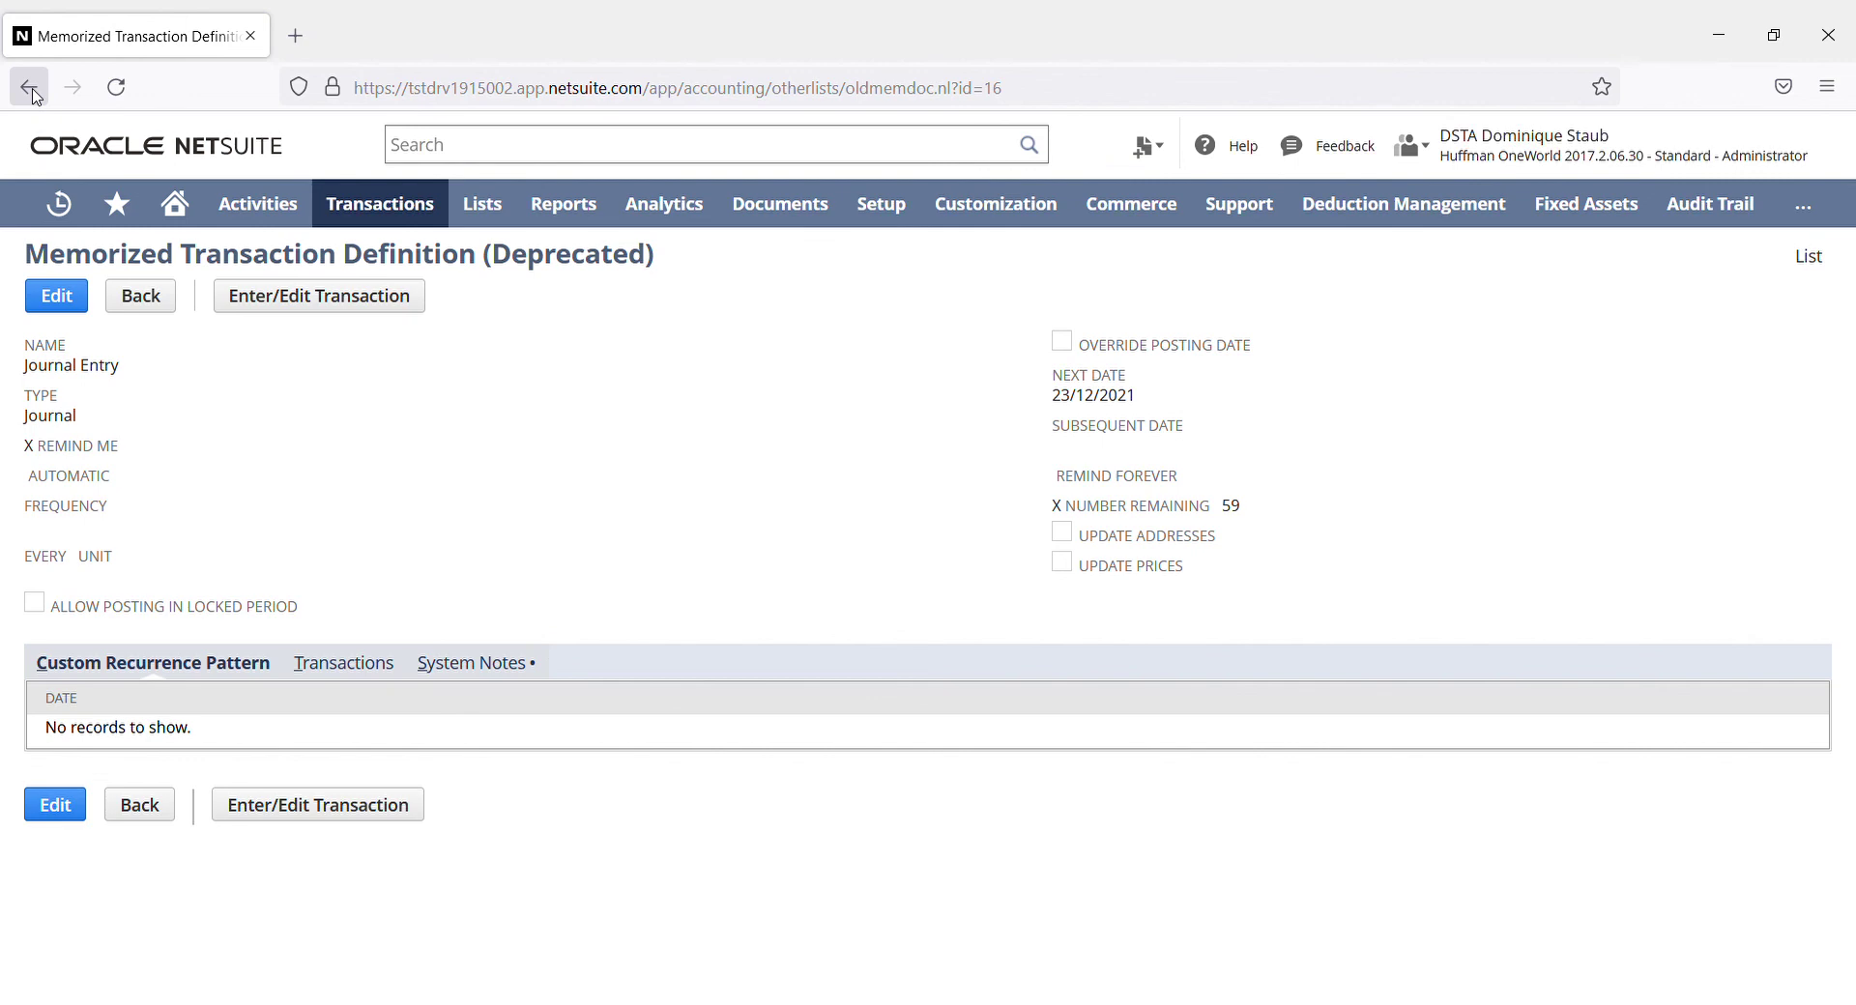
click(187, 215)
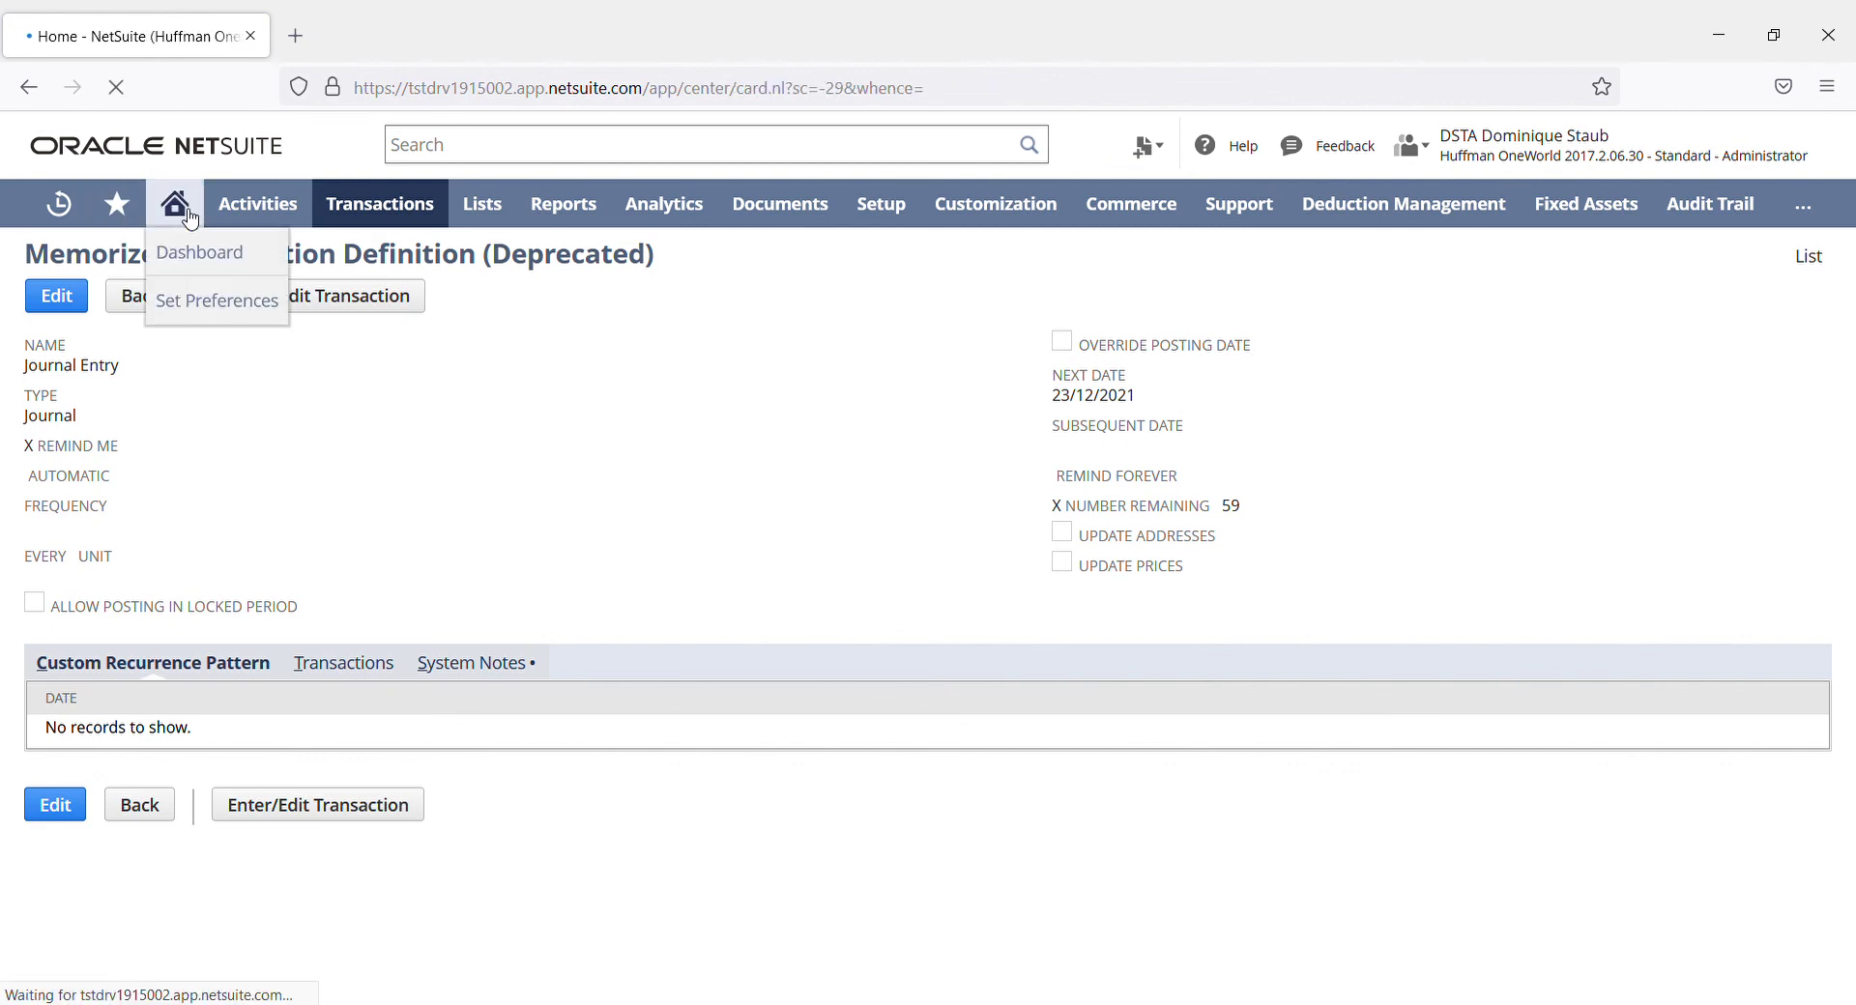